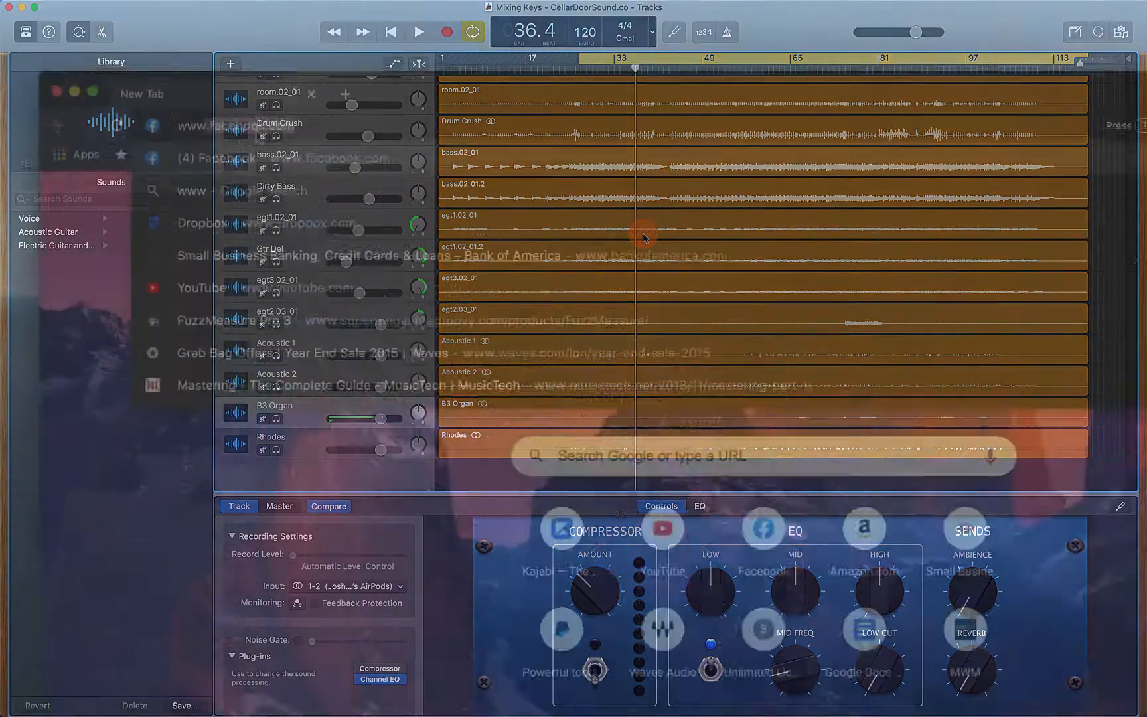
text(www.cellardoorsou)
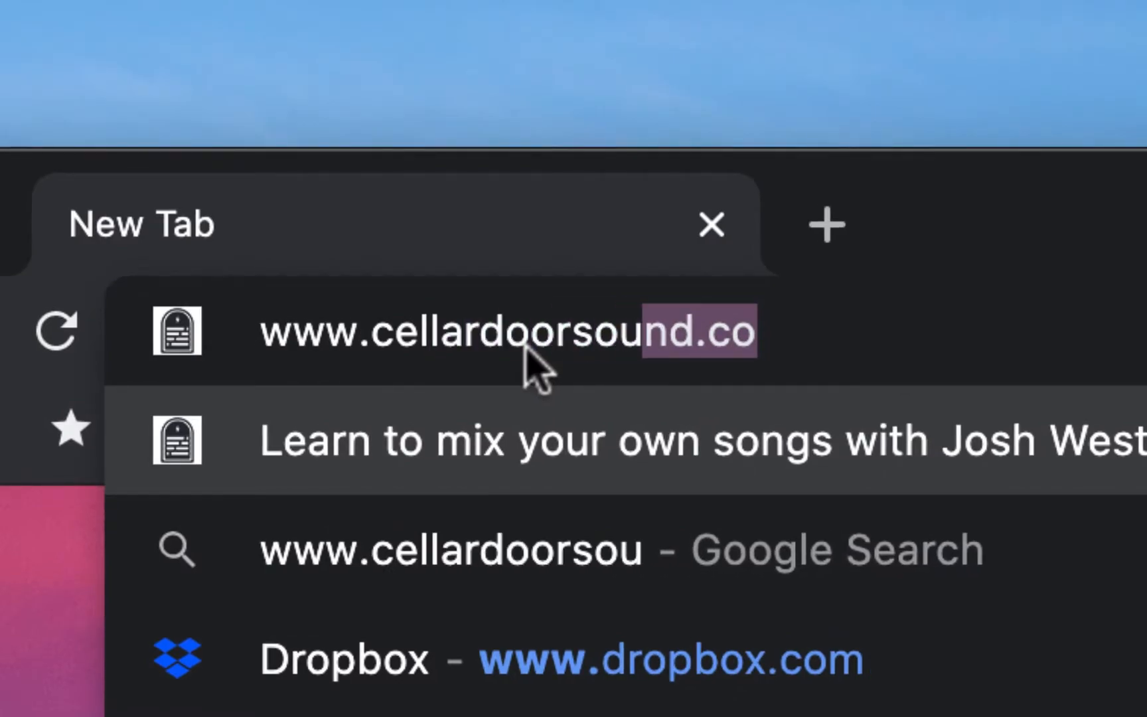
text(nd.co/freepresets)
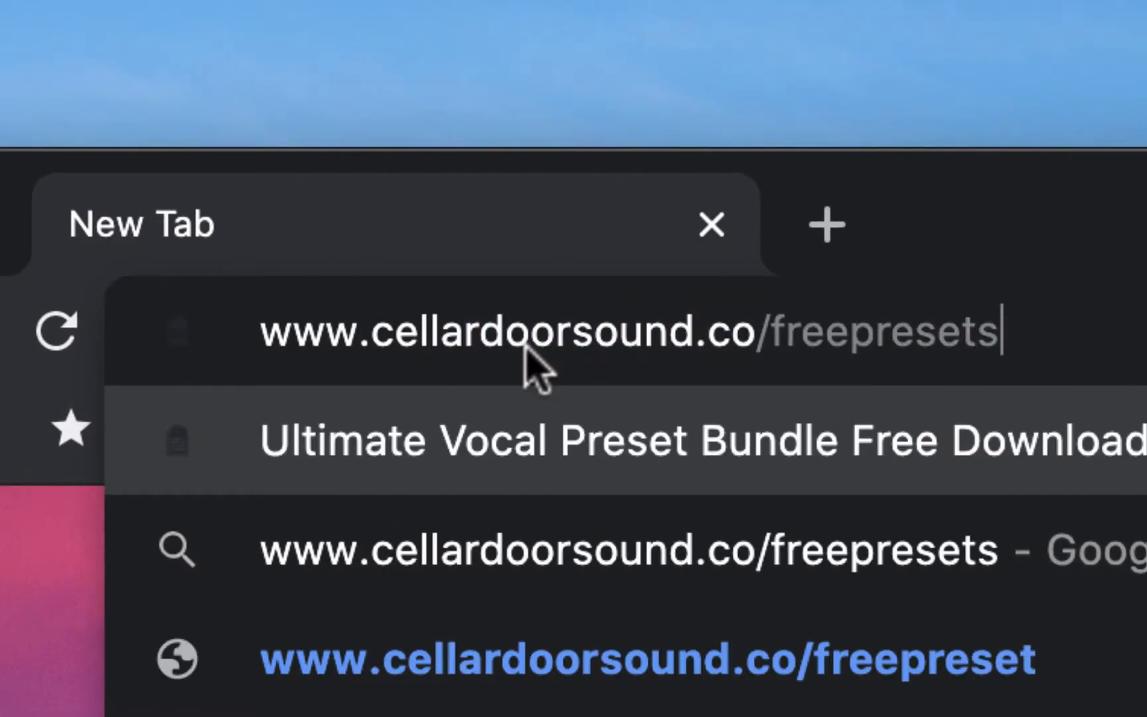
key(Return)
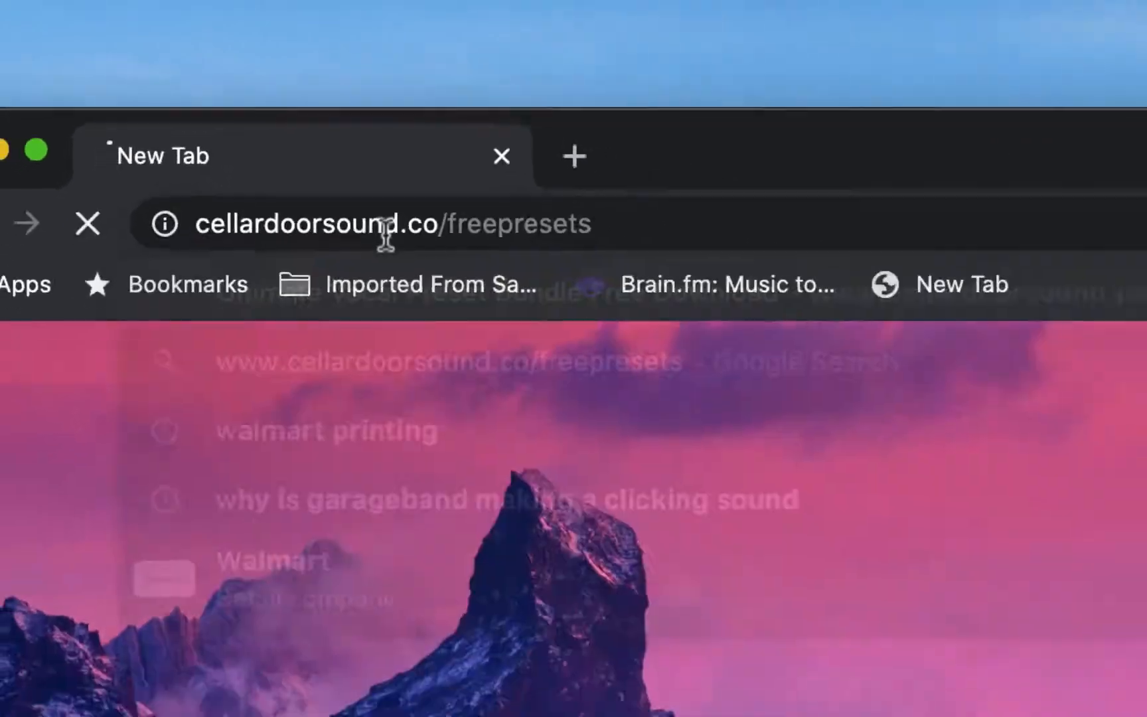
Enter your name in the free preset download form
click(742, 388)
text(Josh Wes)
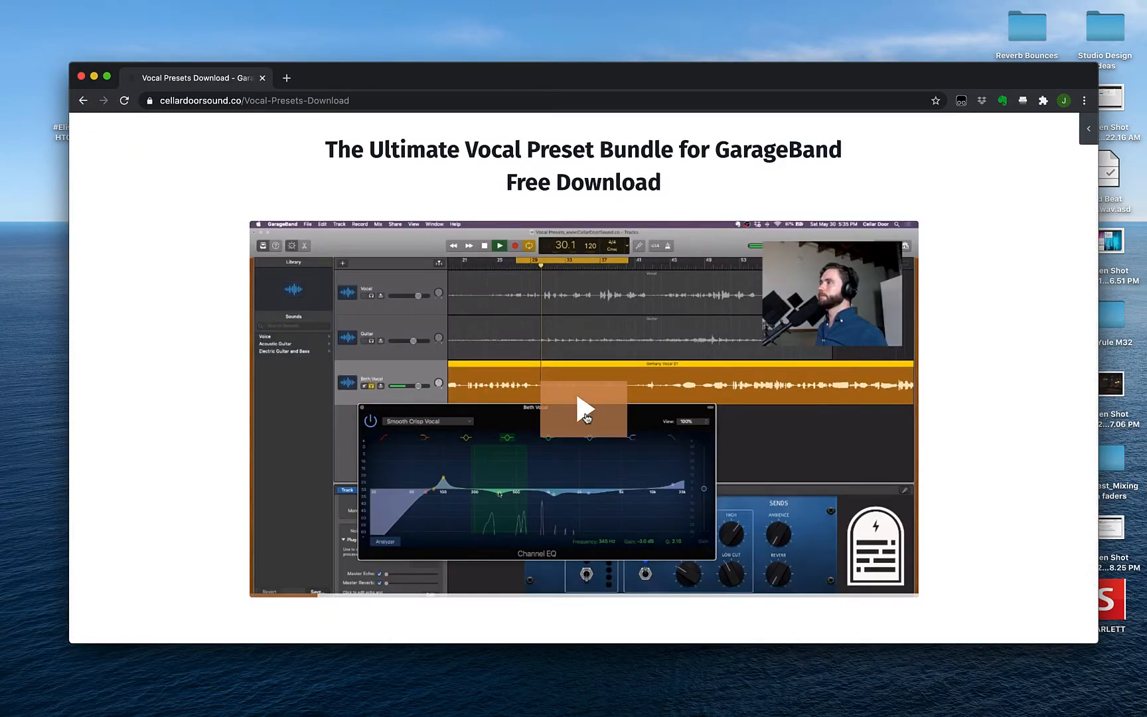
Play the vocal preset bundle video and skip through several points in its timeline
click(587, 413)
click(905, 588)
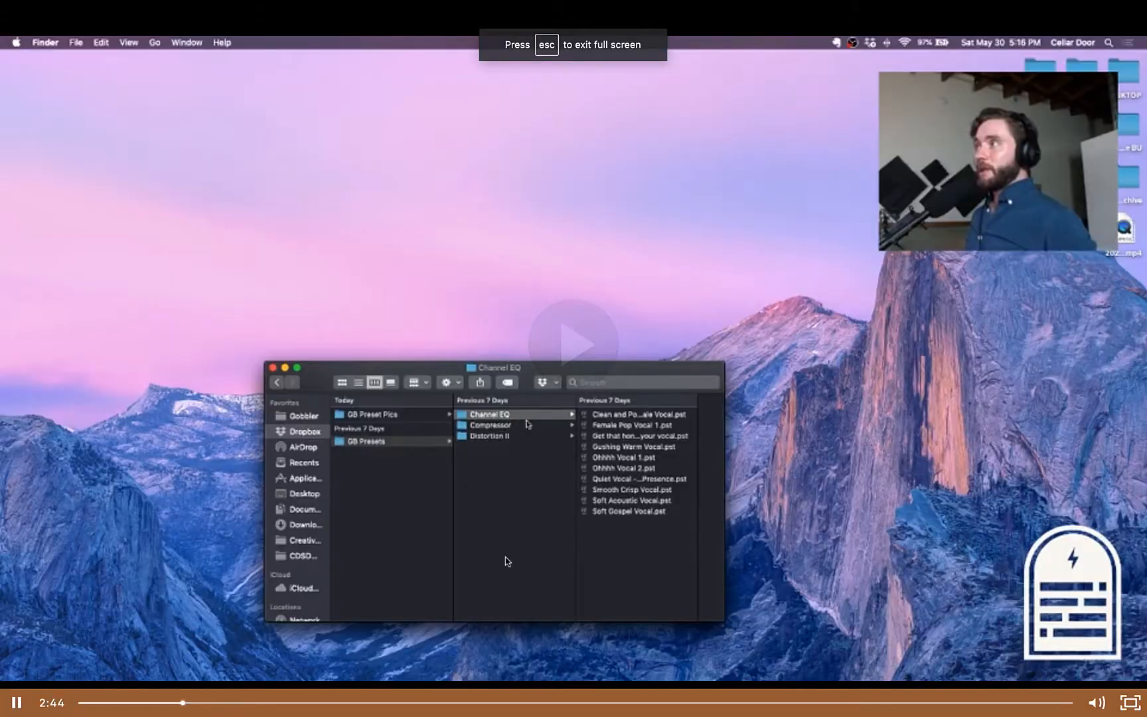
click(373, 703)
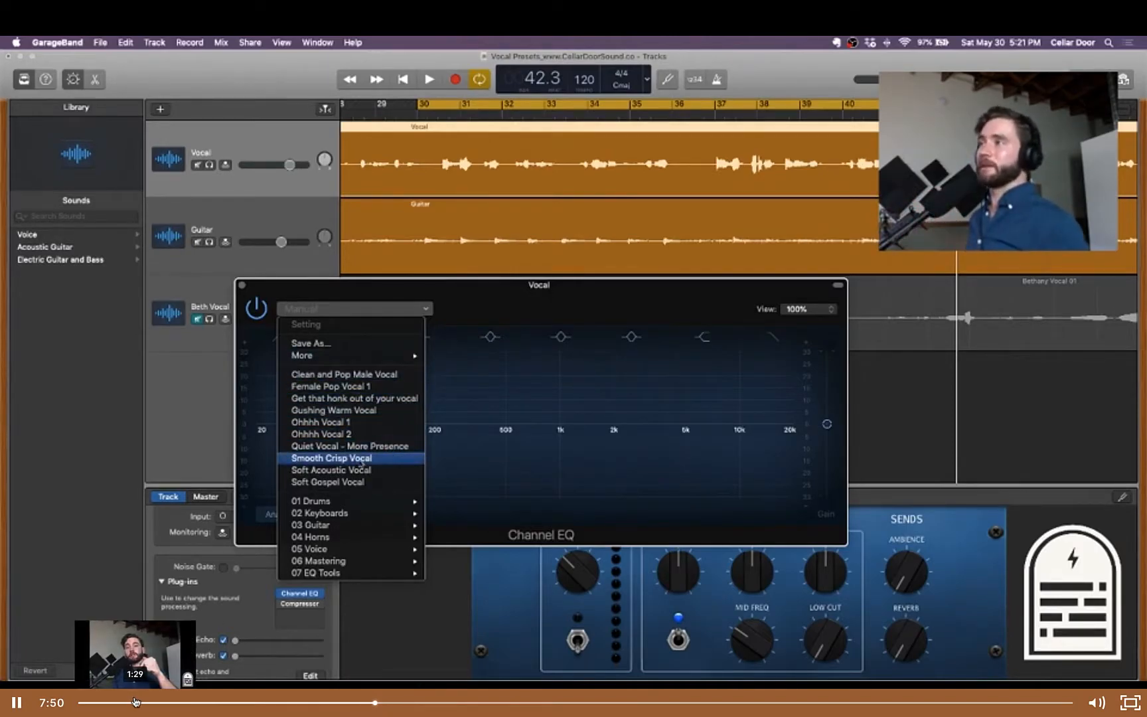
click(460, 702)
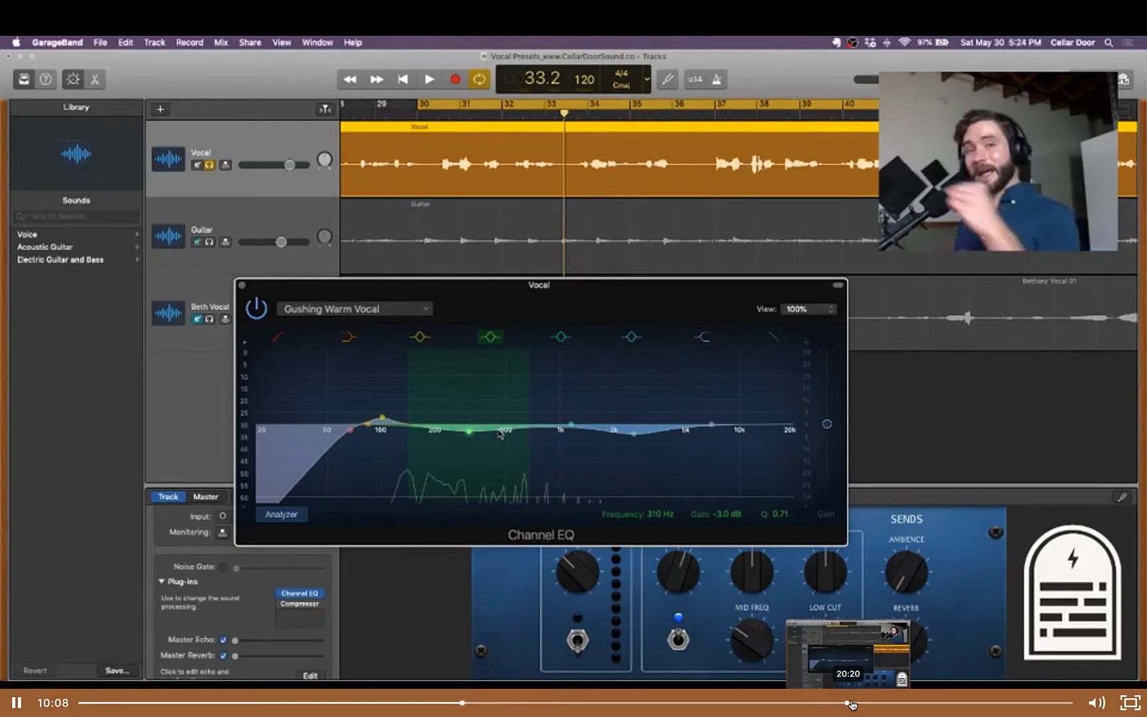
click(946, 702)
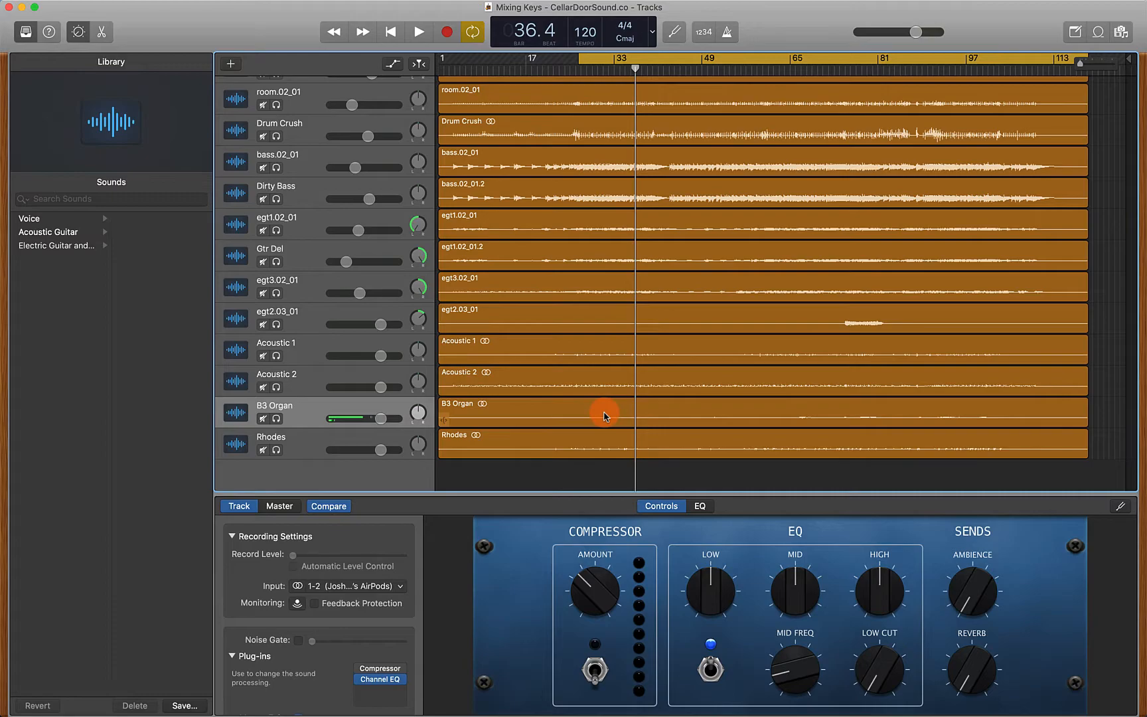
Play the mix, and solo the B3 Organ track to audition it on its own
key(space)
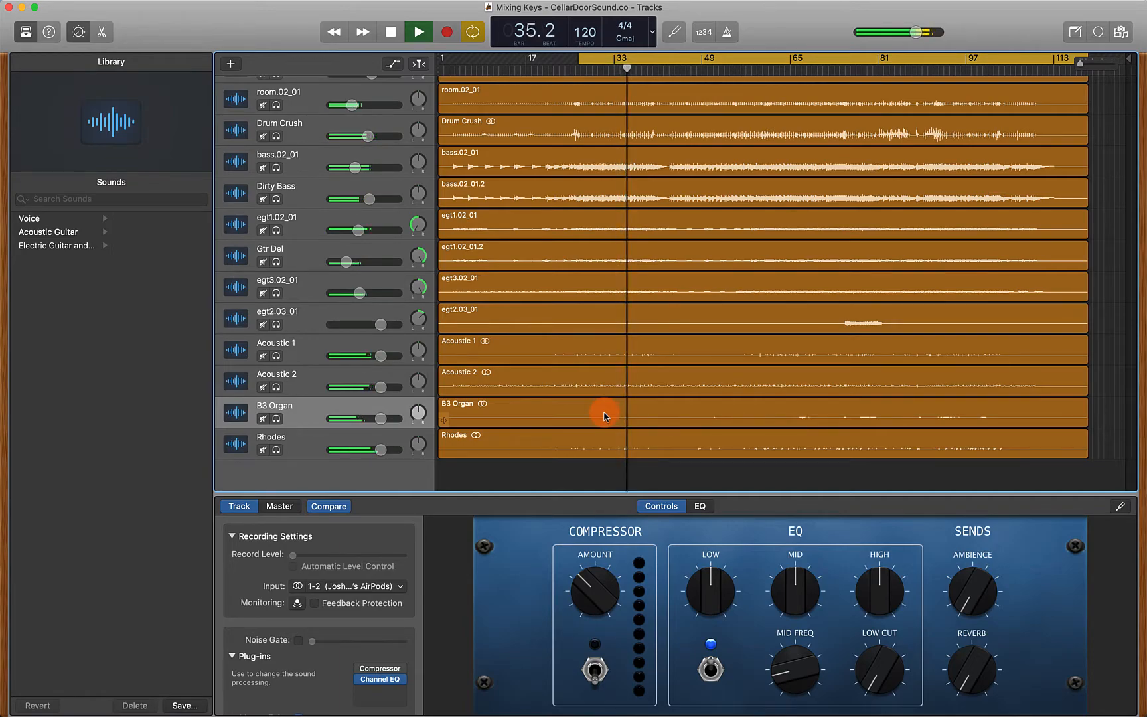
key(space)
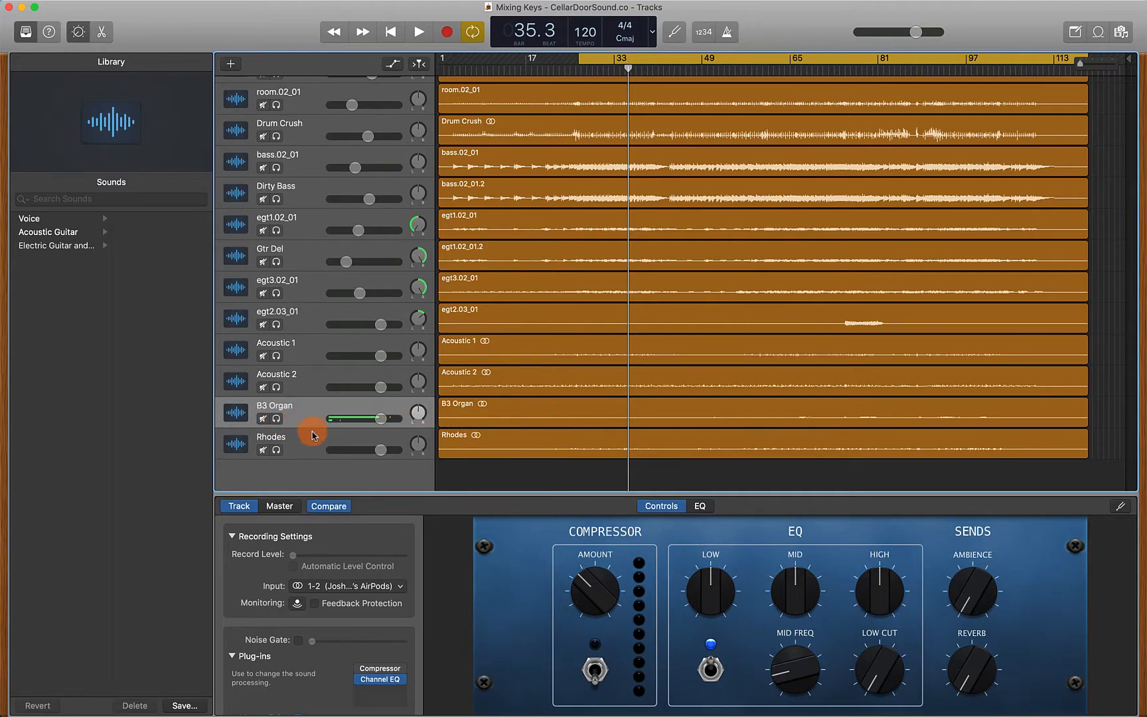
click(276, 419)
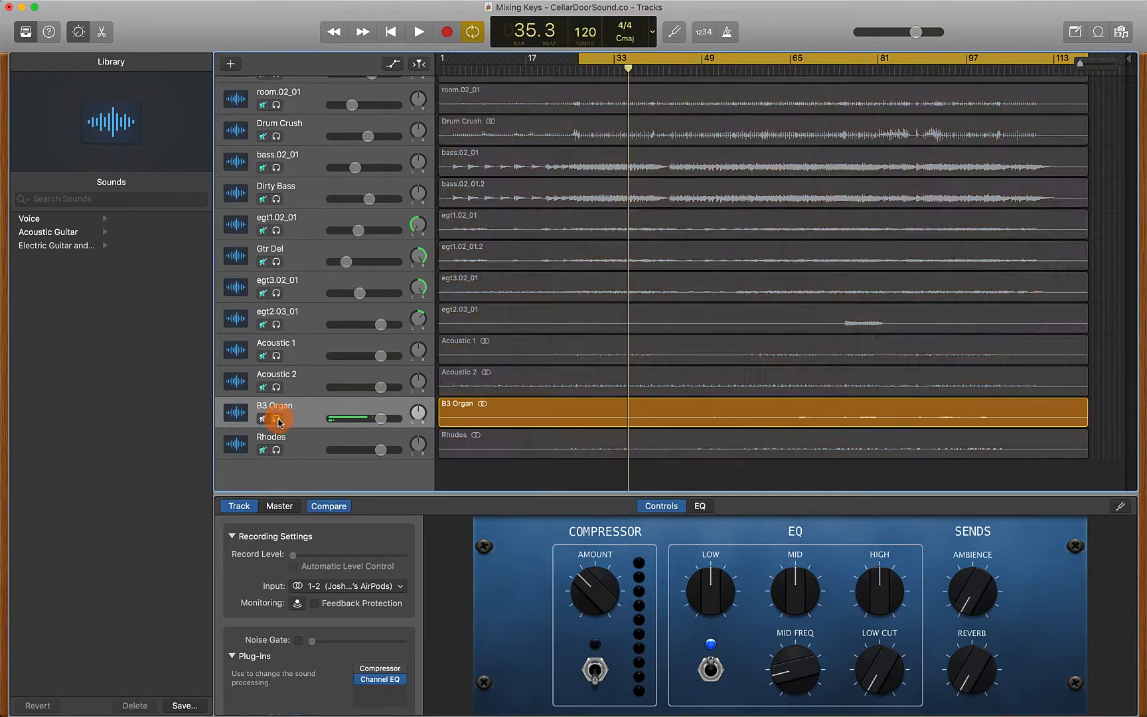
key(space)
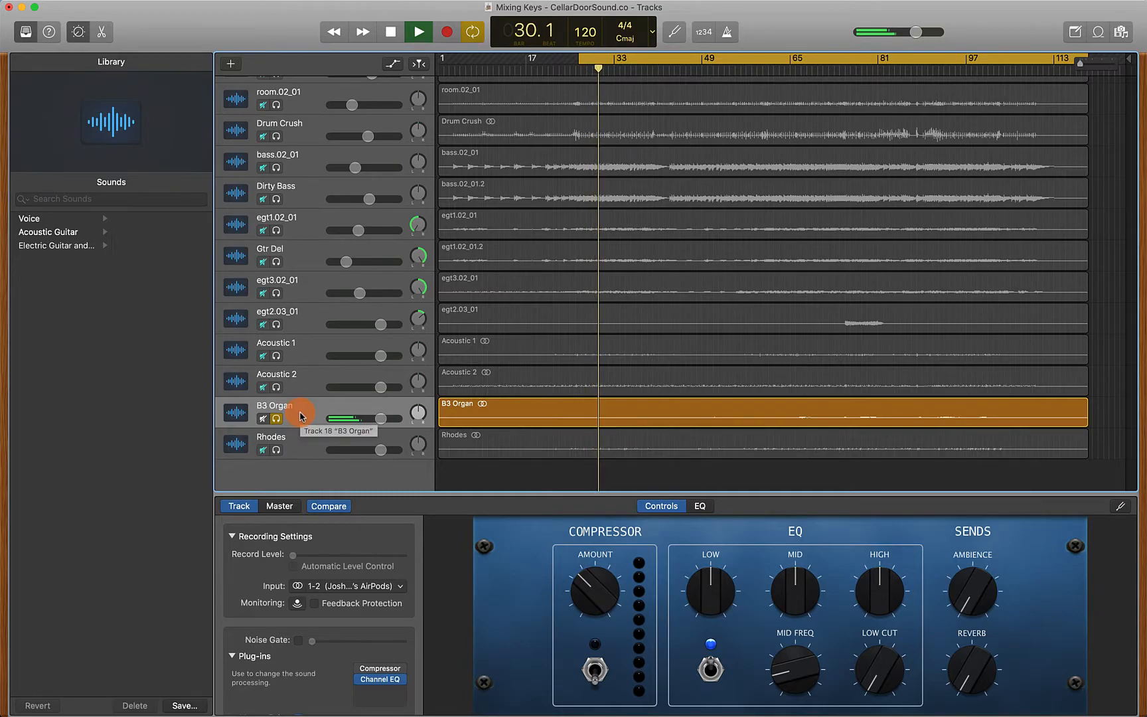
key(space)
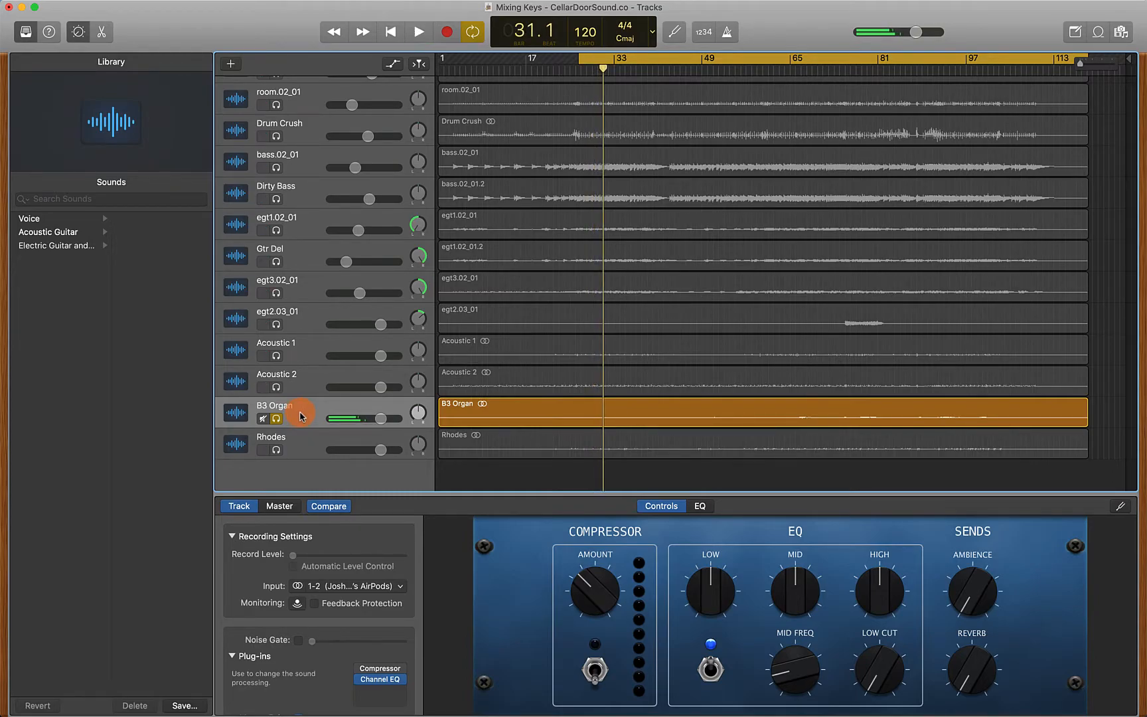
Open the Channel EQ plug-in window for the B3 Organ track
click(417, 414)
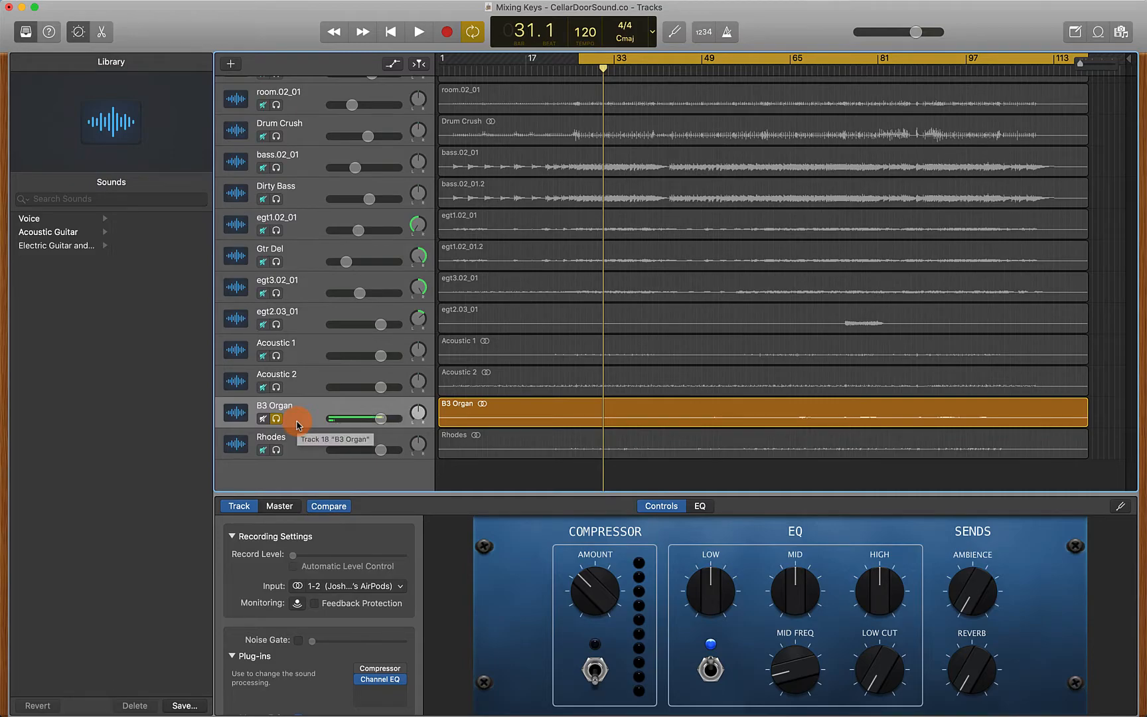
click(379, 673)
drag(307, 45, 512, 121)
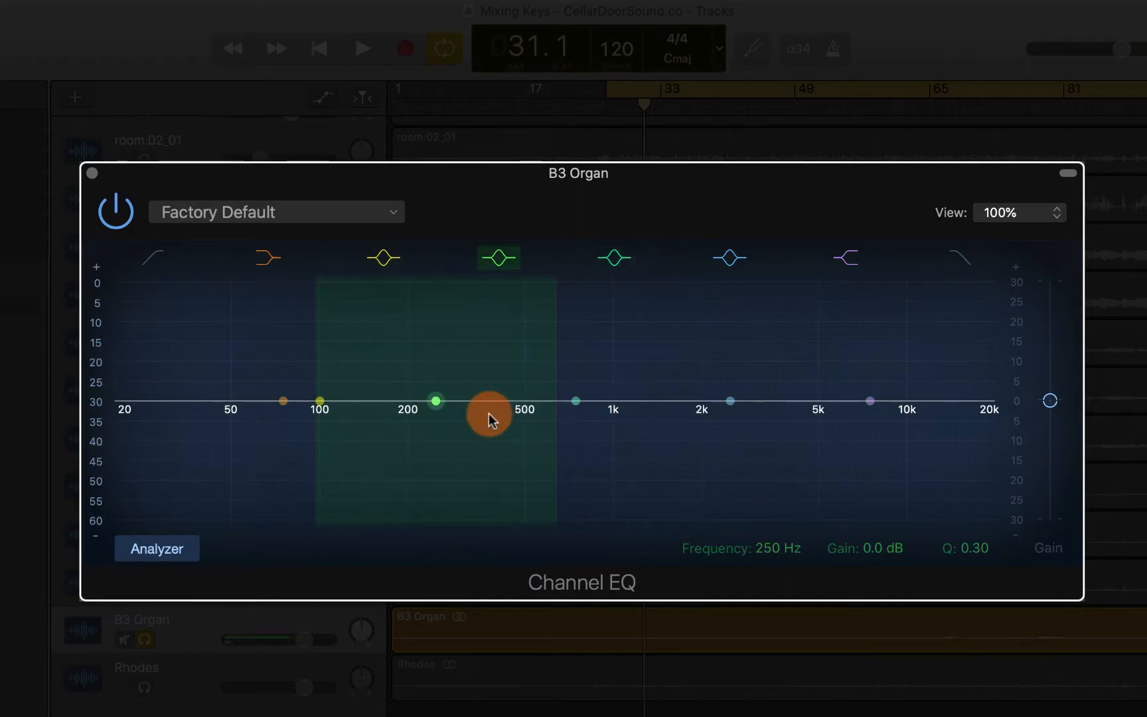
Boost one EQ band to about +19.5 dB near 1160 Hz with Q 2.10, and start playback to find harsh frequencies
drag(566, 398, 581, 368)
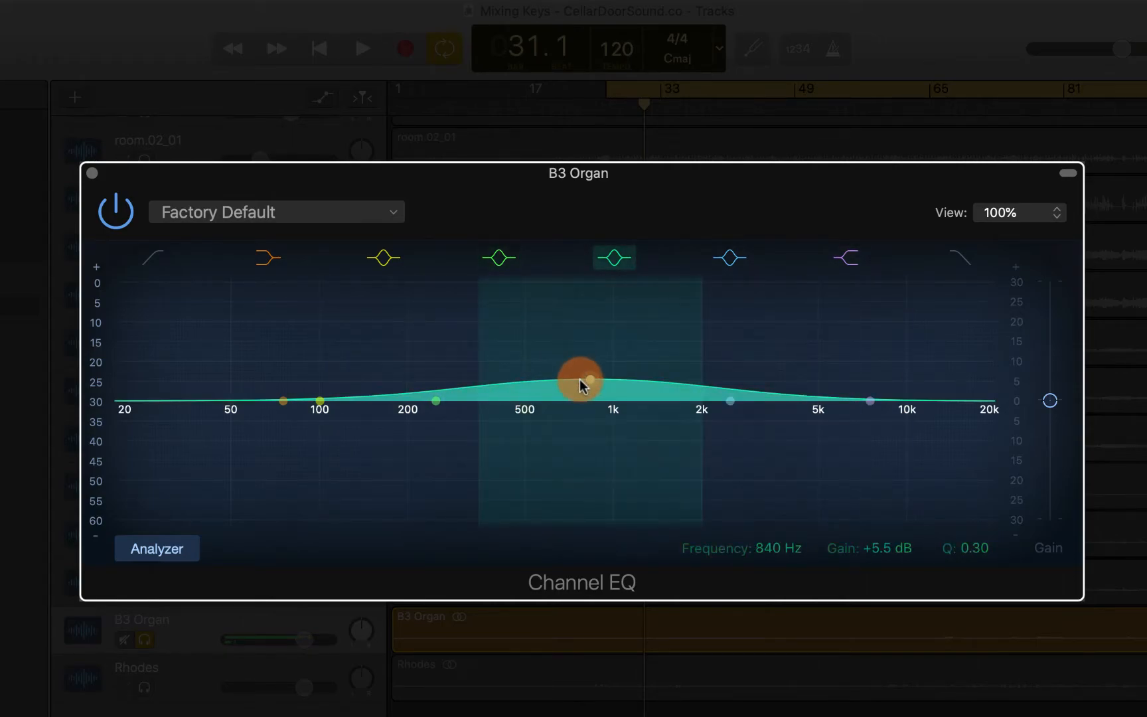
drag(974, 547, 974, 519)
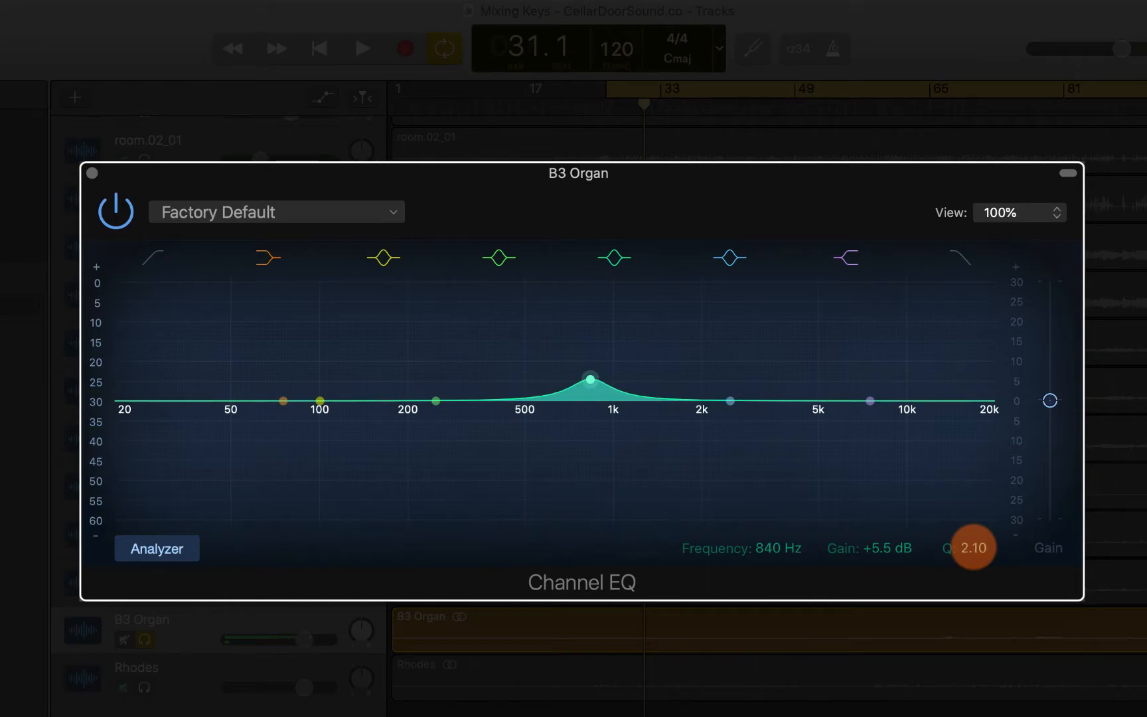
drag(627, 396, 636, 304)
key(space)
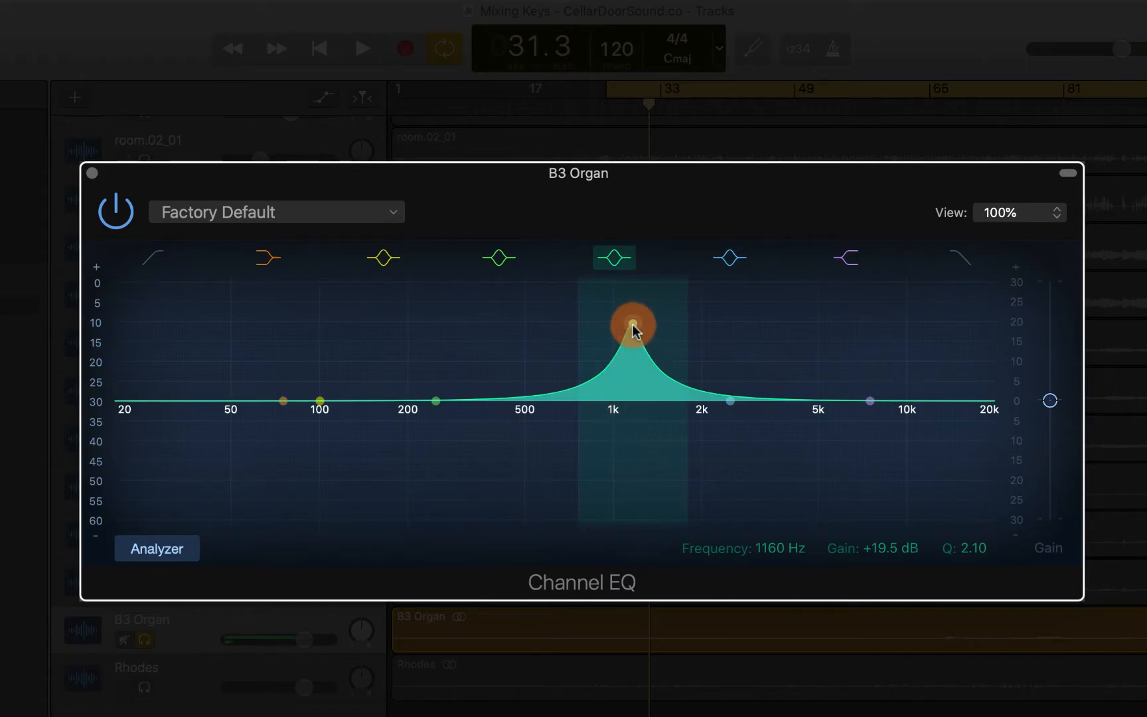
Turn that band into a cut of about -6.5 dB near 1180 Hz with Q 1.20 while listening
drag(632, 327, 627, 445)
click(970, 551)
drag(969, 559, 982, 551)
drag(631, 415, 629, 403)
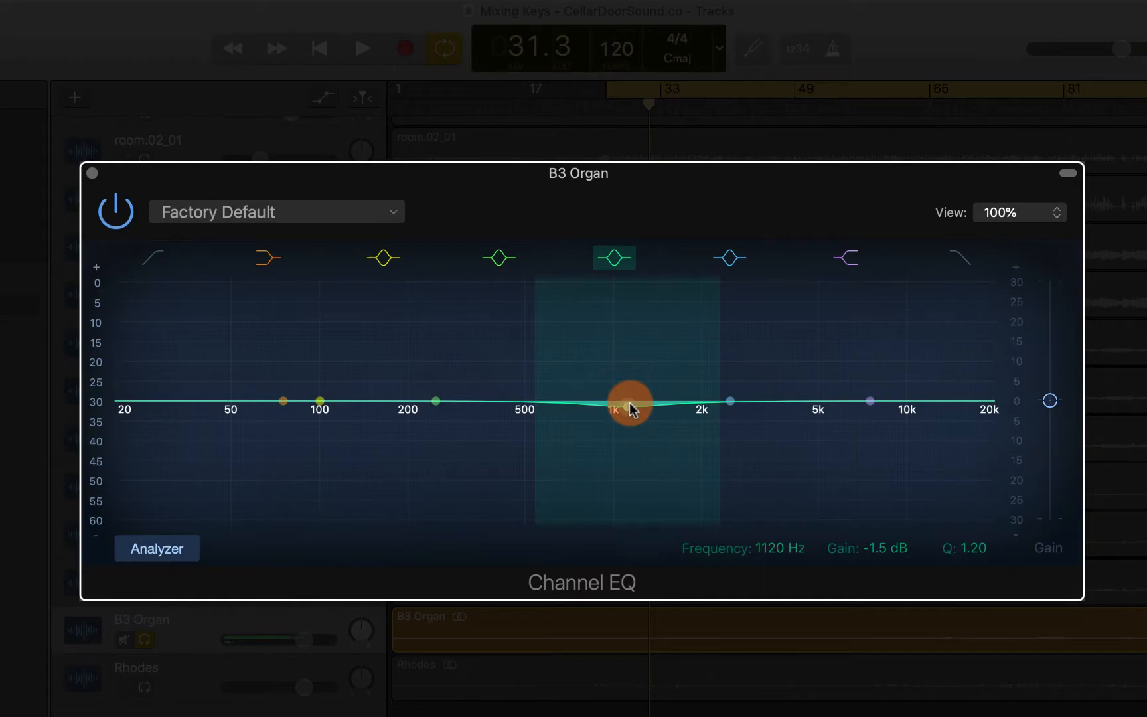
key(space)
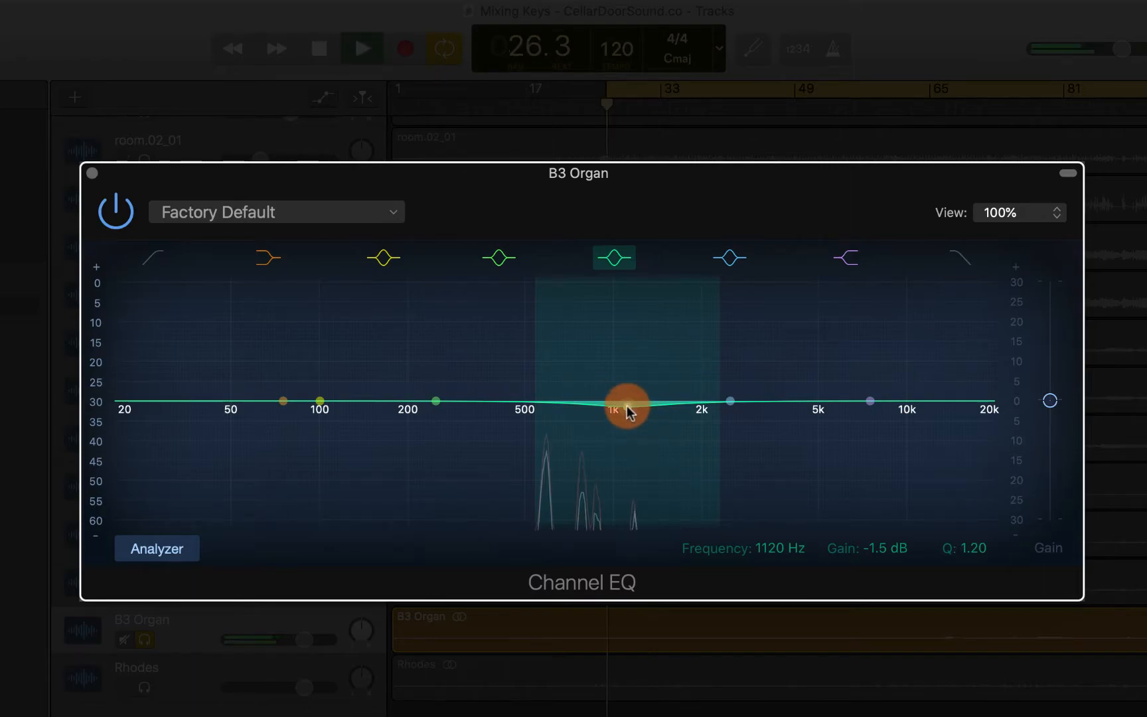
mouse_move(627, 406)
mouse_down()
mouse_move(626, 499)
mouse_move(626, 416)
mouse_move(628, 428)
mouse_up()
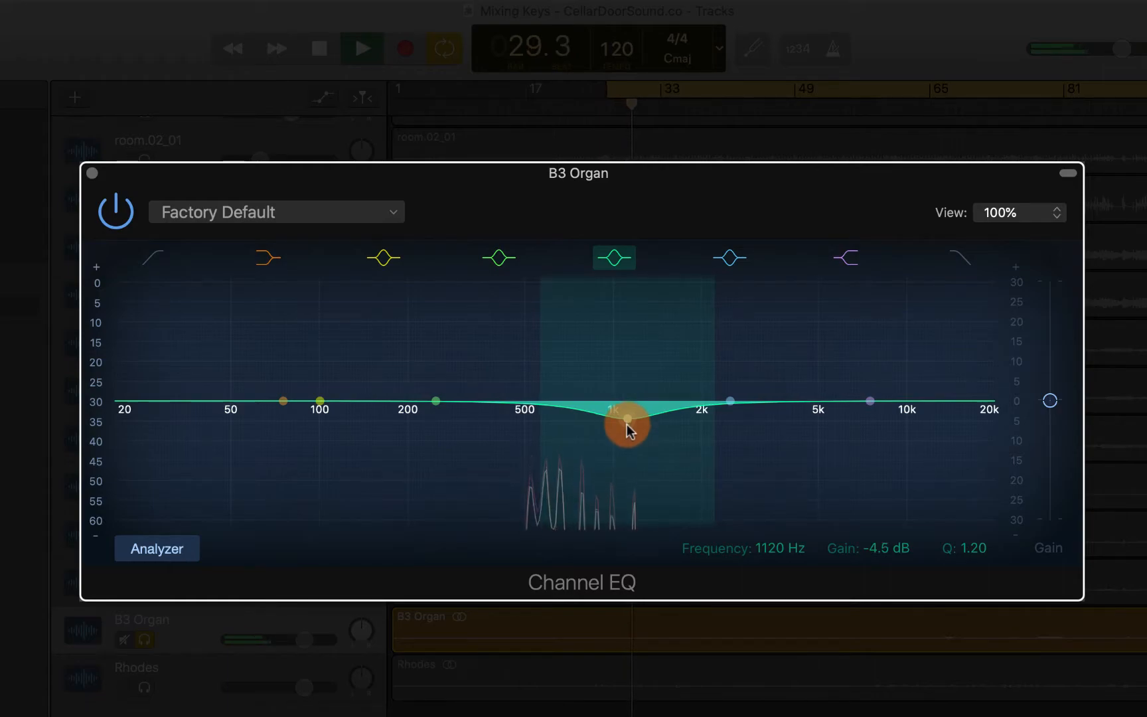
drag(628, 428, 634, 434)
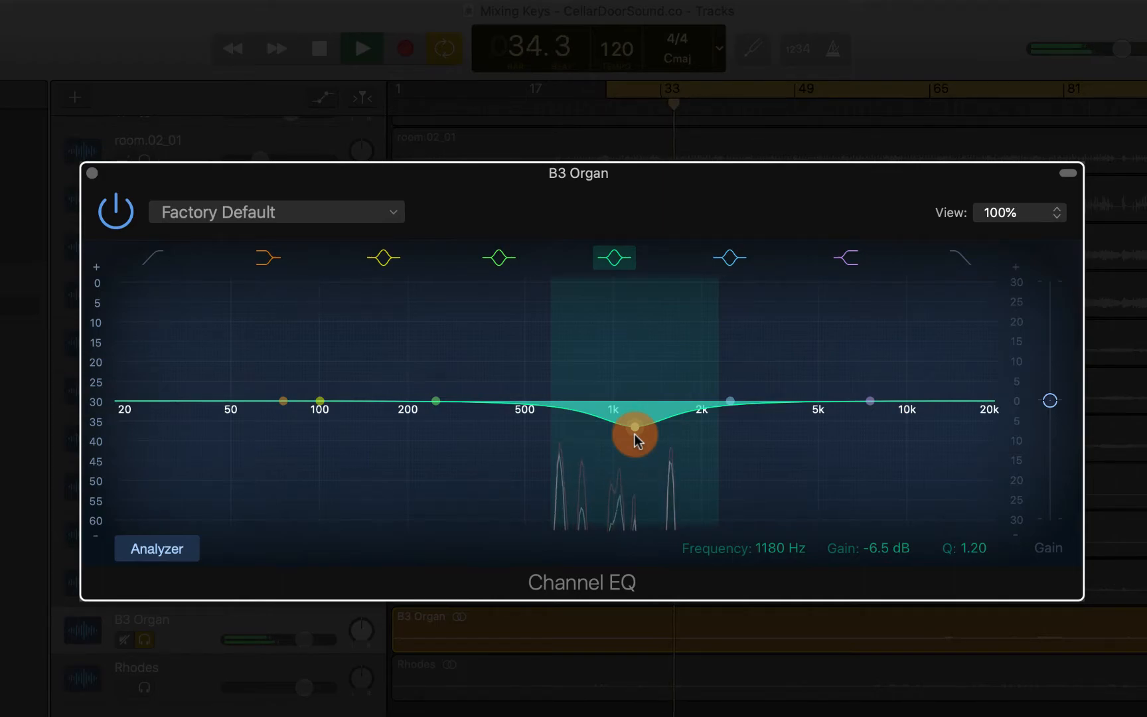
key(space)
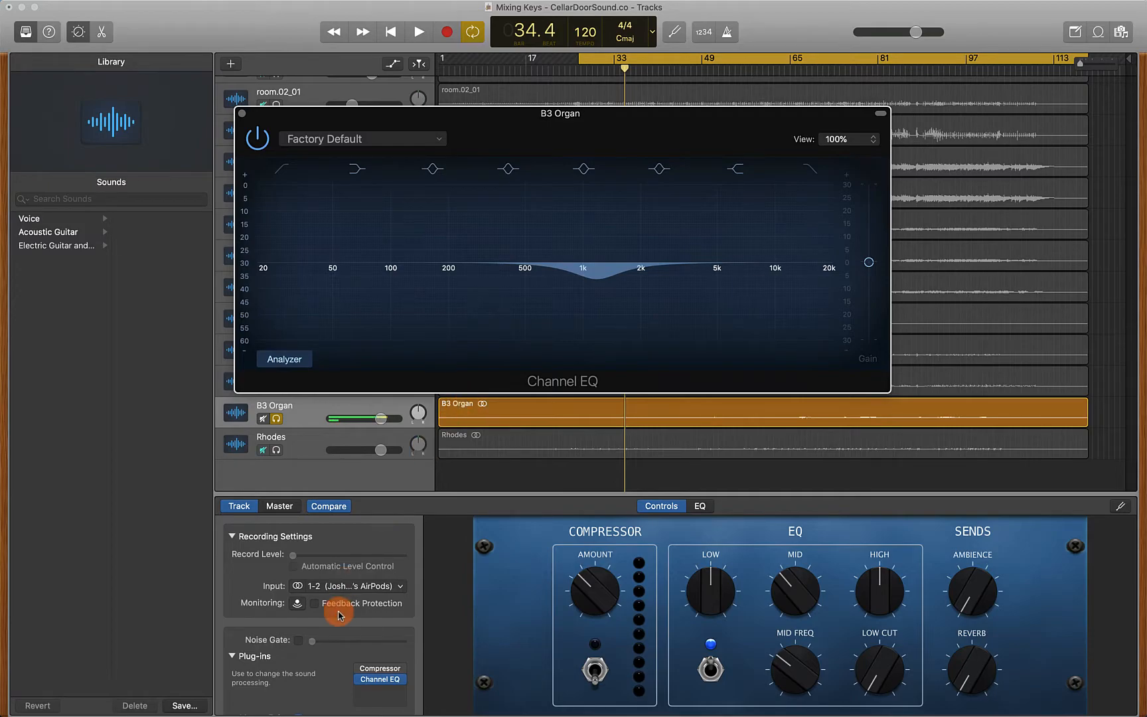
Add a Distortion II plug-in to the B3 Organ track
click(396, 690)
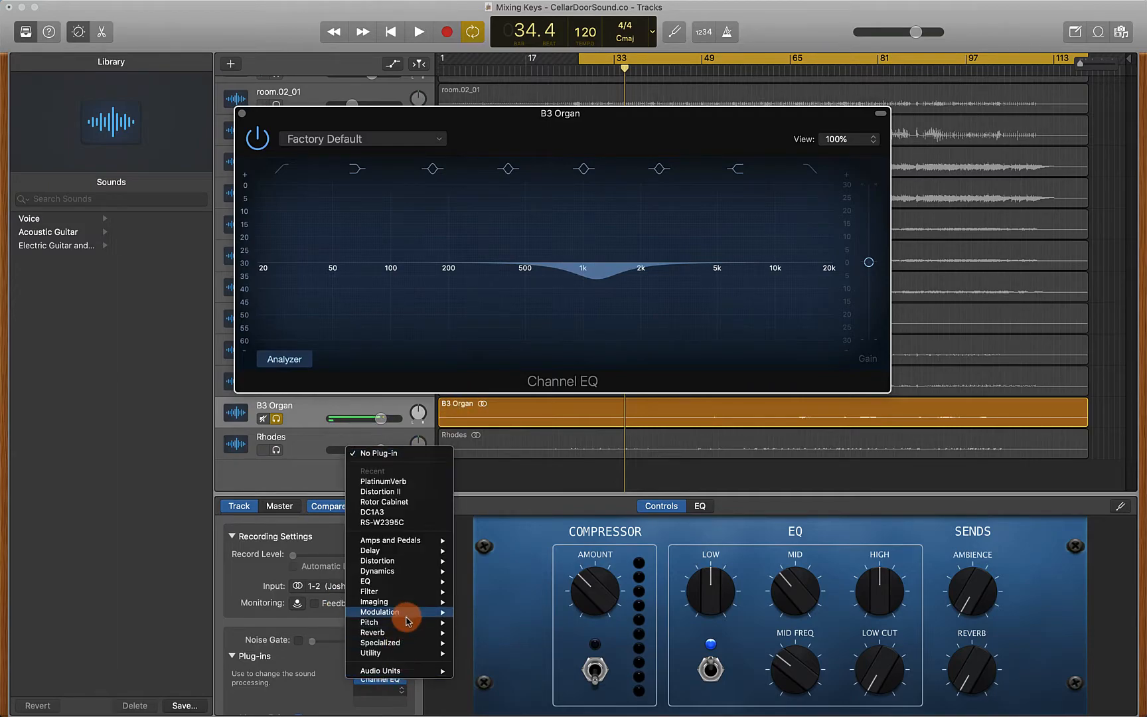
mouse_move(408, 620)
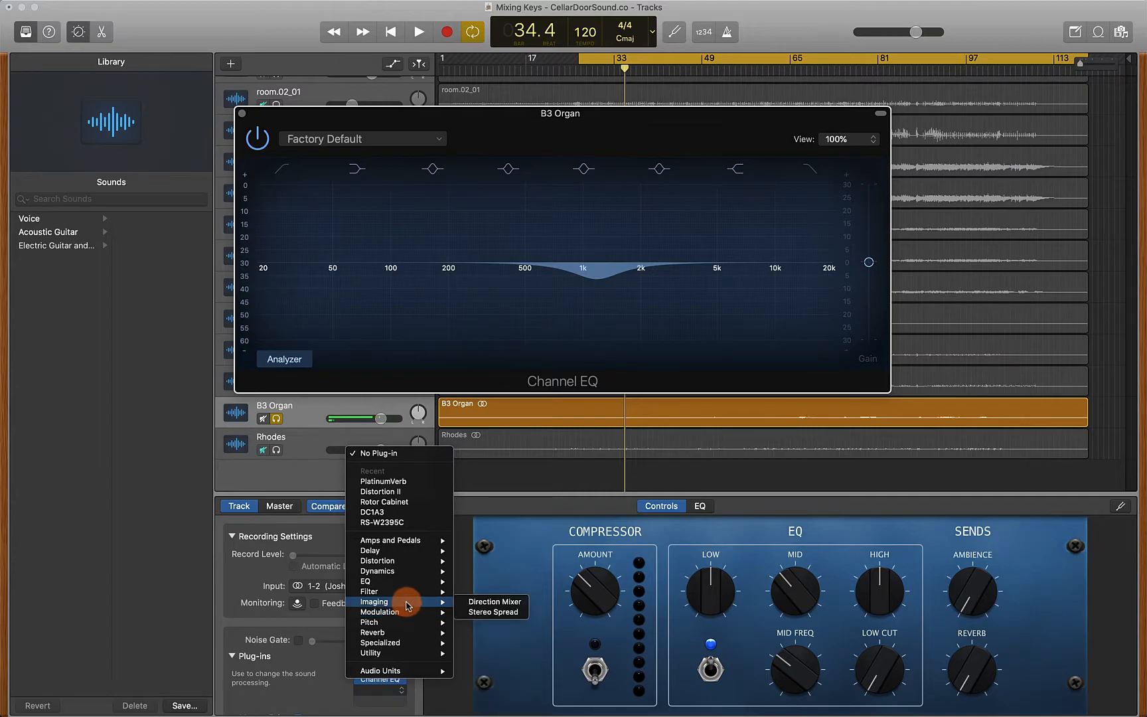
mouse_move(409, 566)
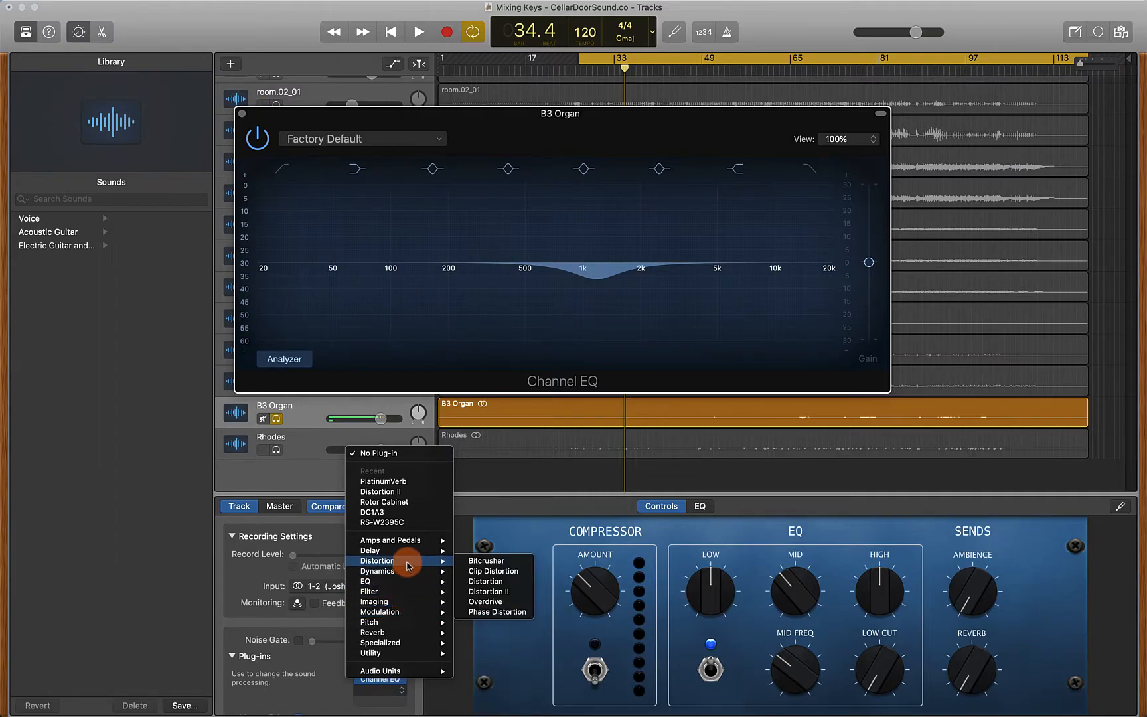
click(489, 592)
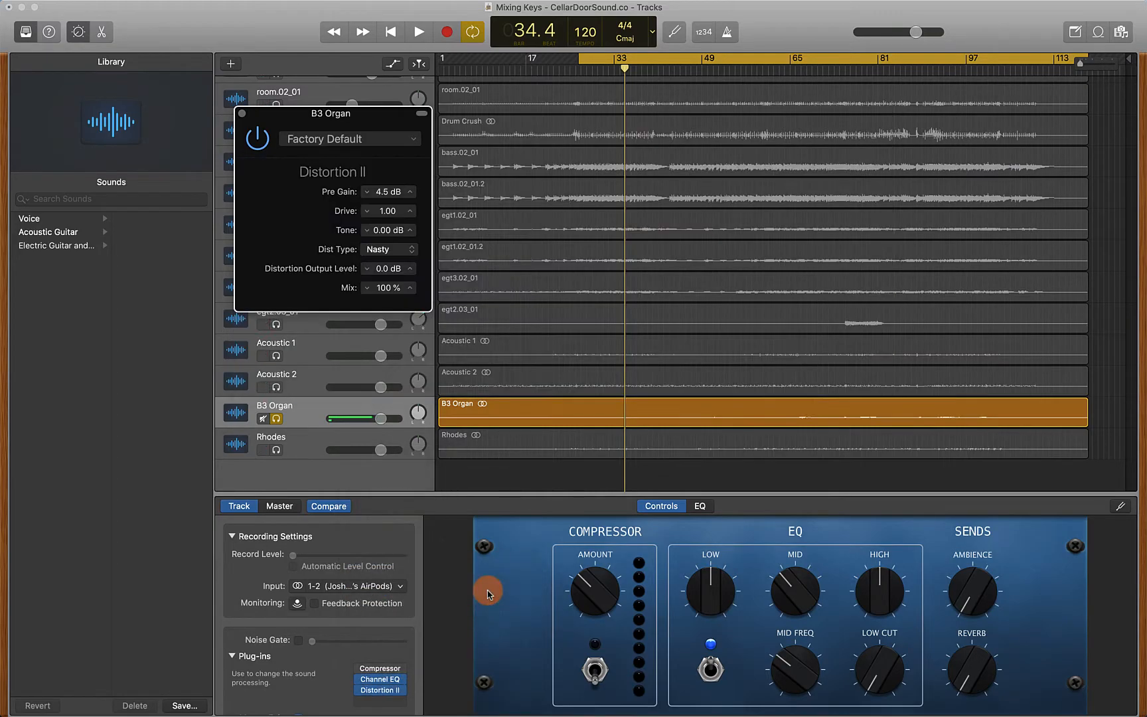
Load the Heavy Distorted Vocal Effect preset in Distortion II
drag(368, 118, 444, 198)
drag(506, 387, 601, 397)
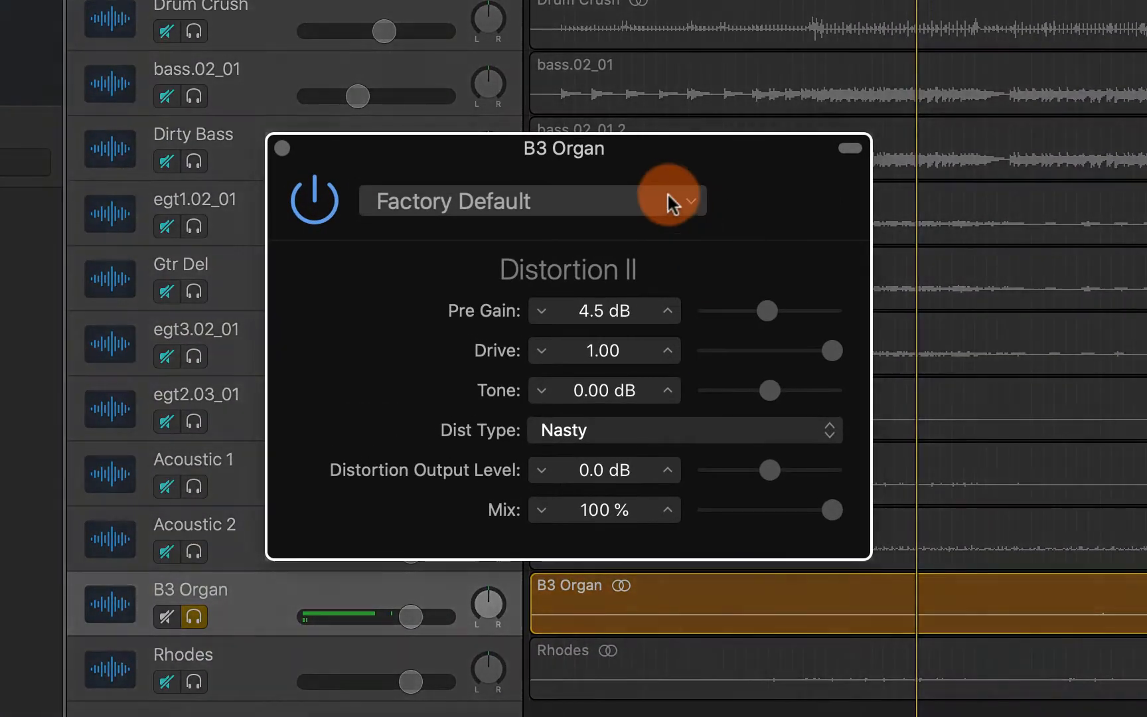
click(507, 218)
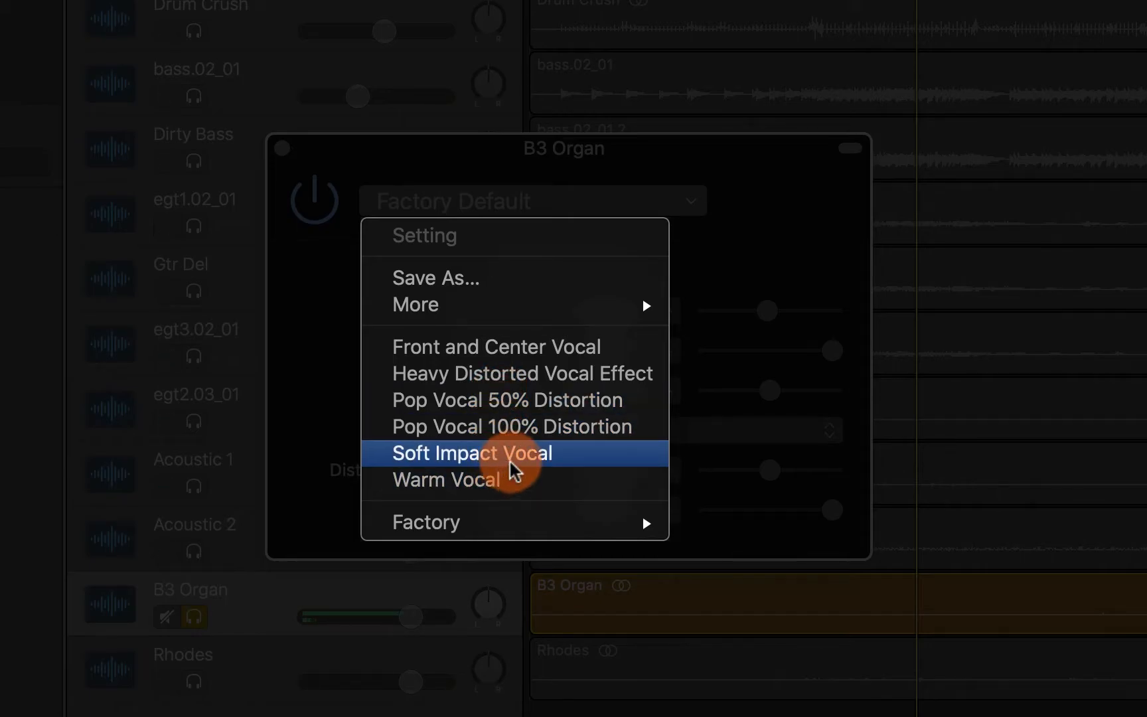
click(570, 375)
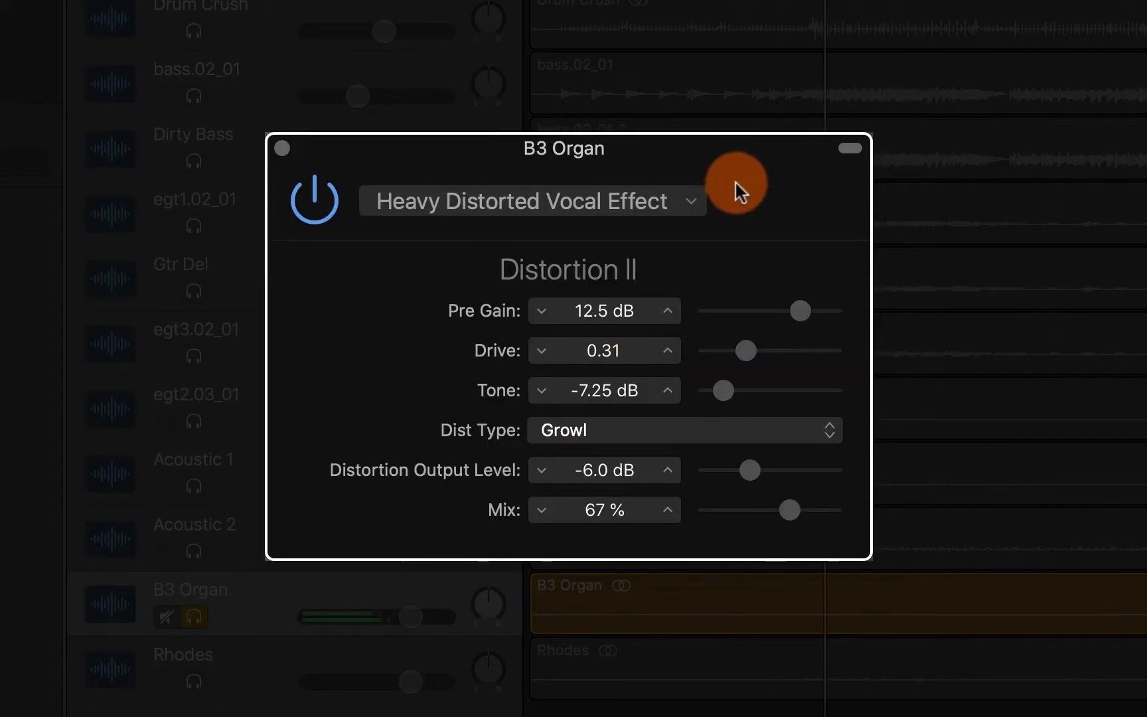
Compare the organ with the distortion bypassed and enabled during playback
click(325, 202)
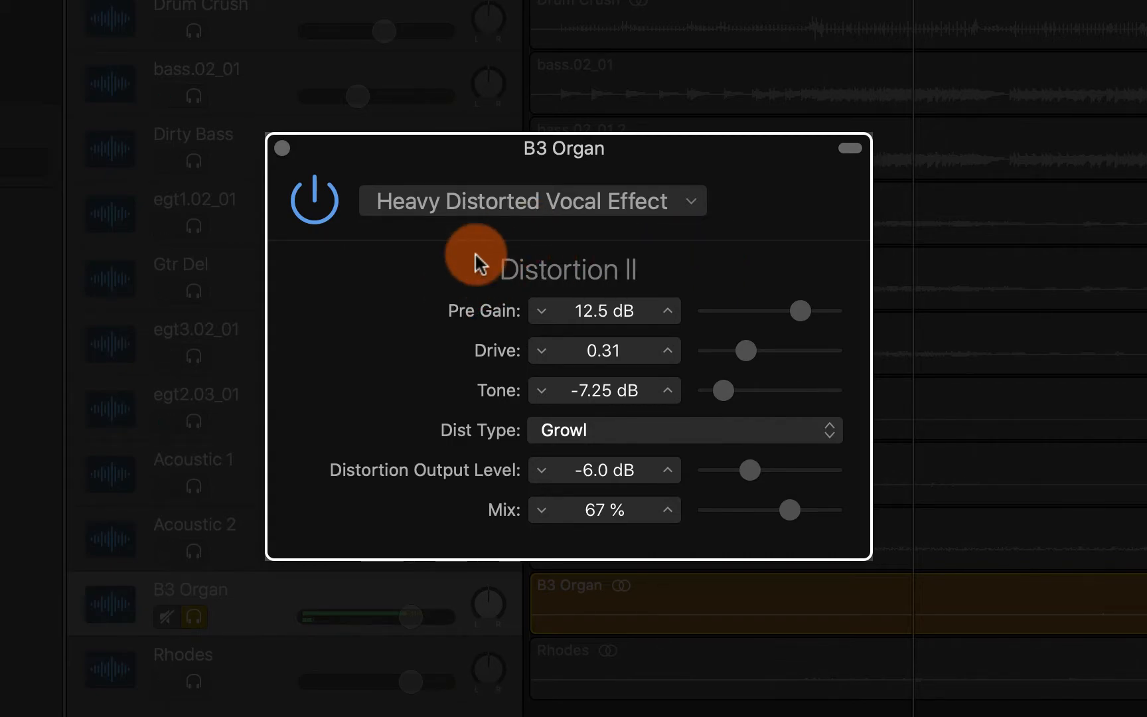
click(591, 206)
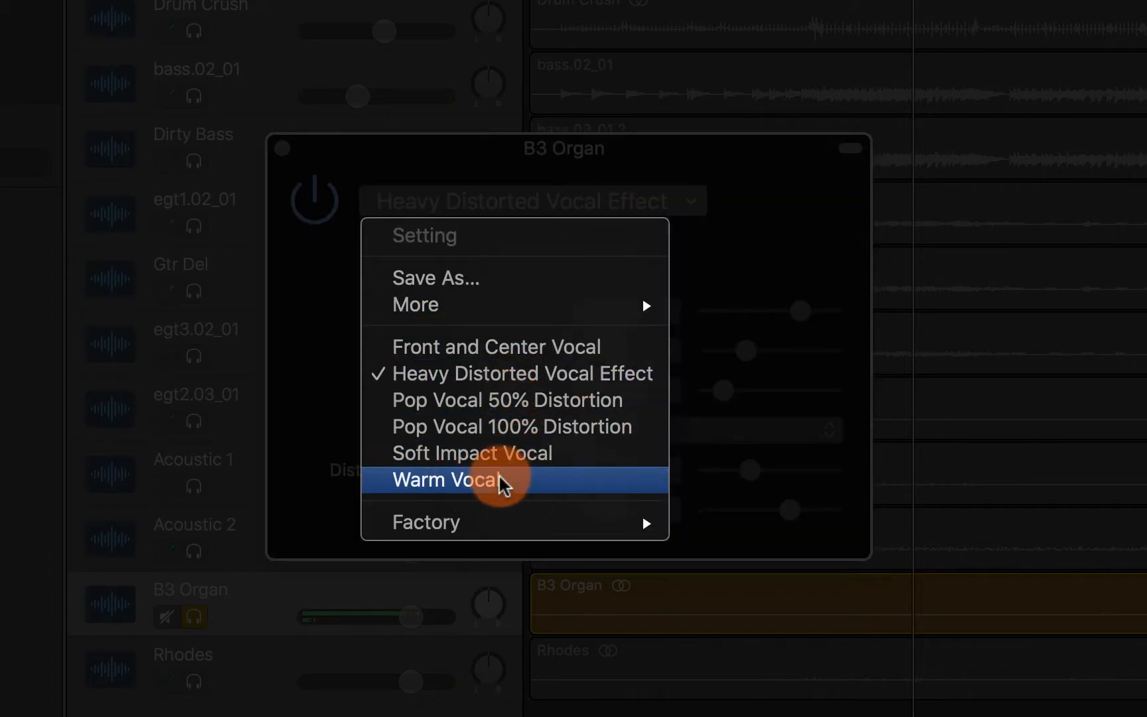
click(302, 166)
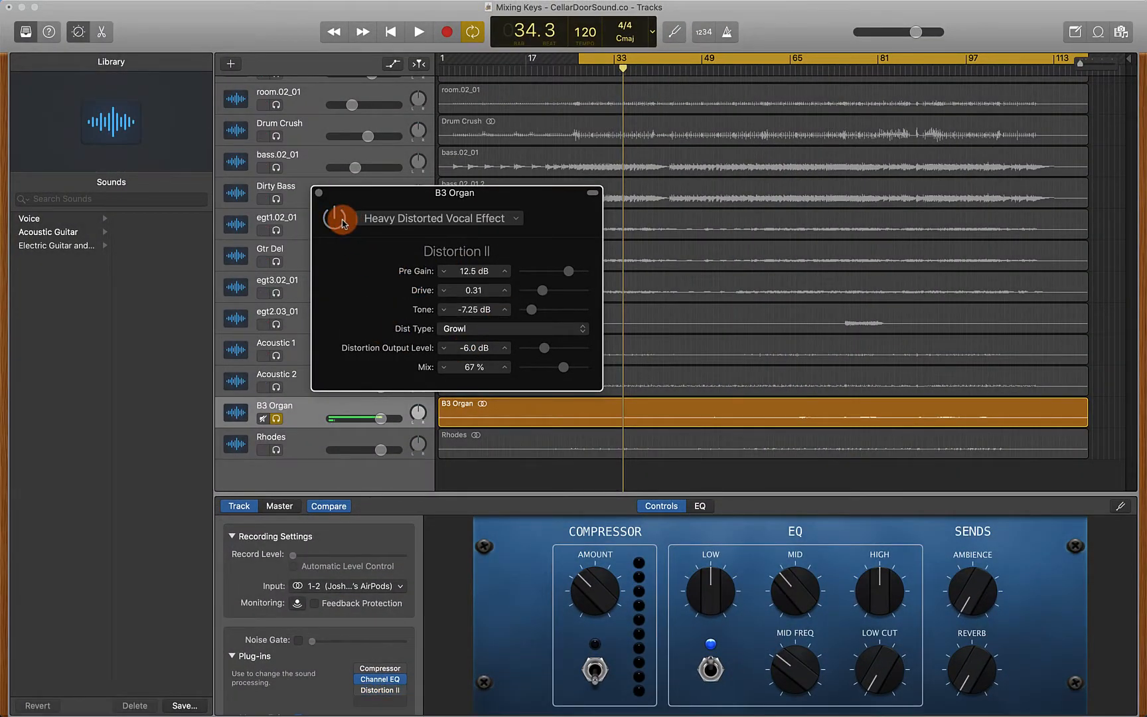
key(space)
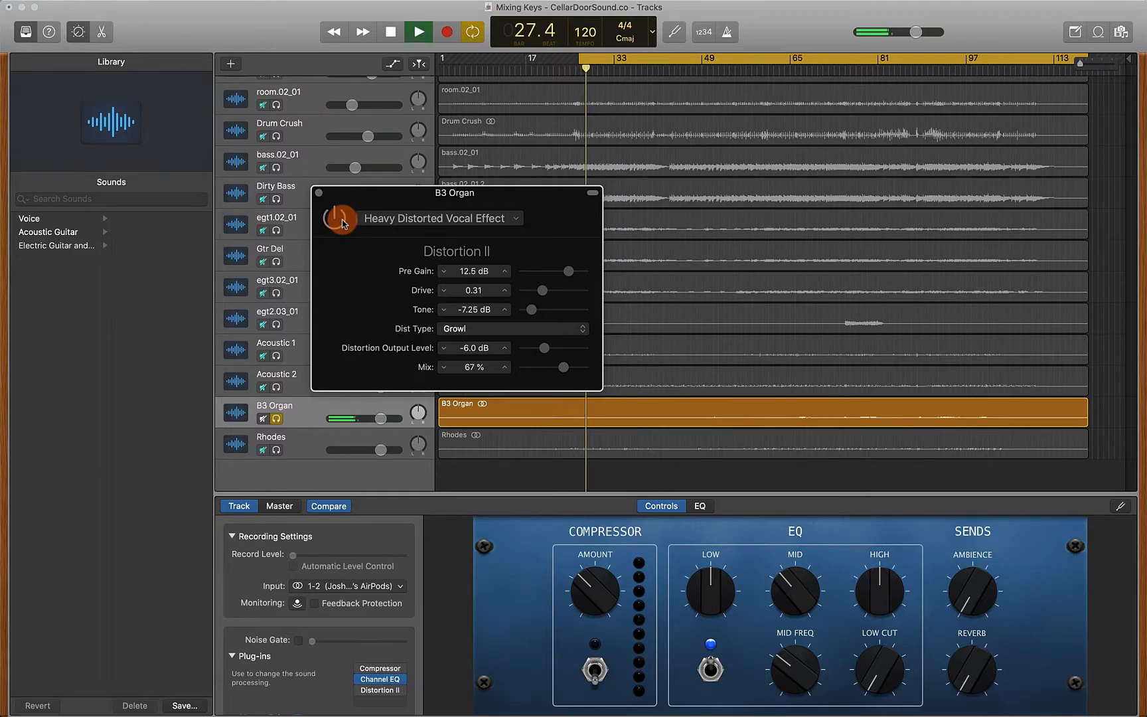
key(space)
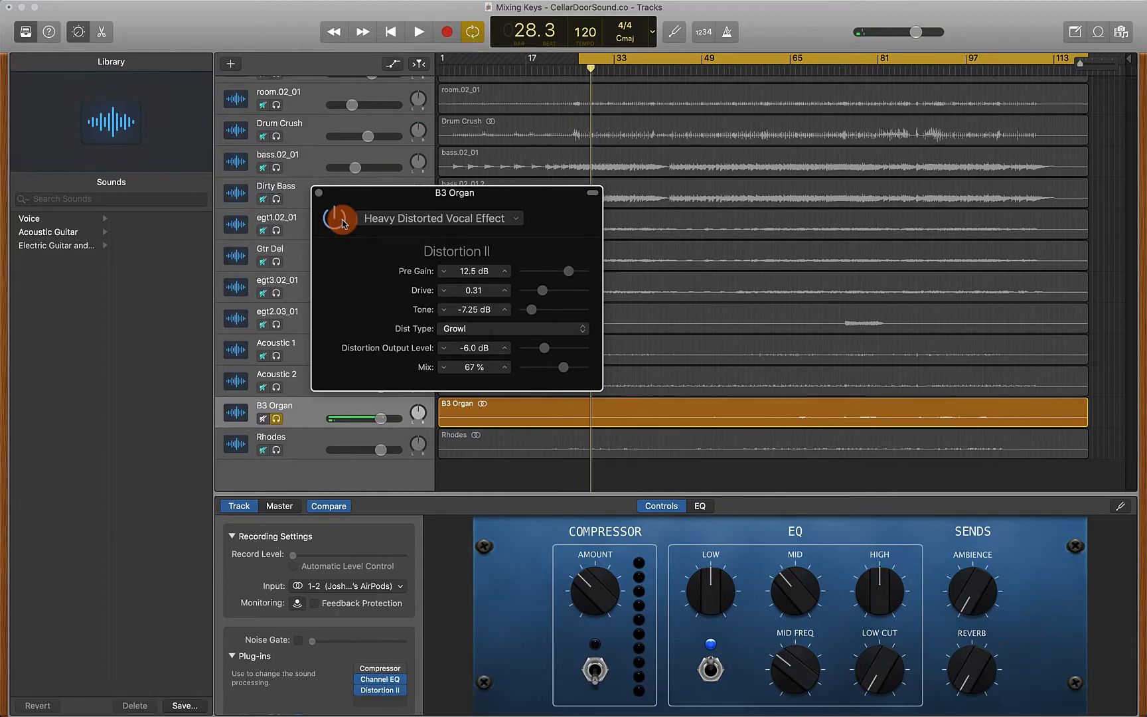
Audition the distorted organ during playback and close the Distortion II window
key(space)
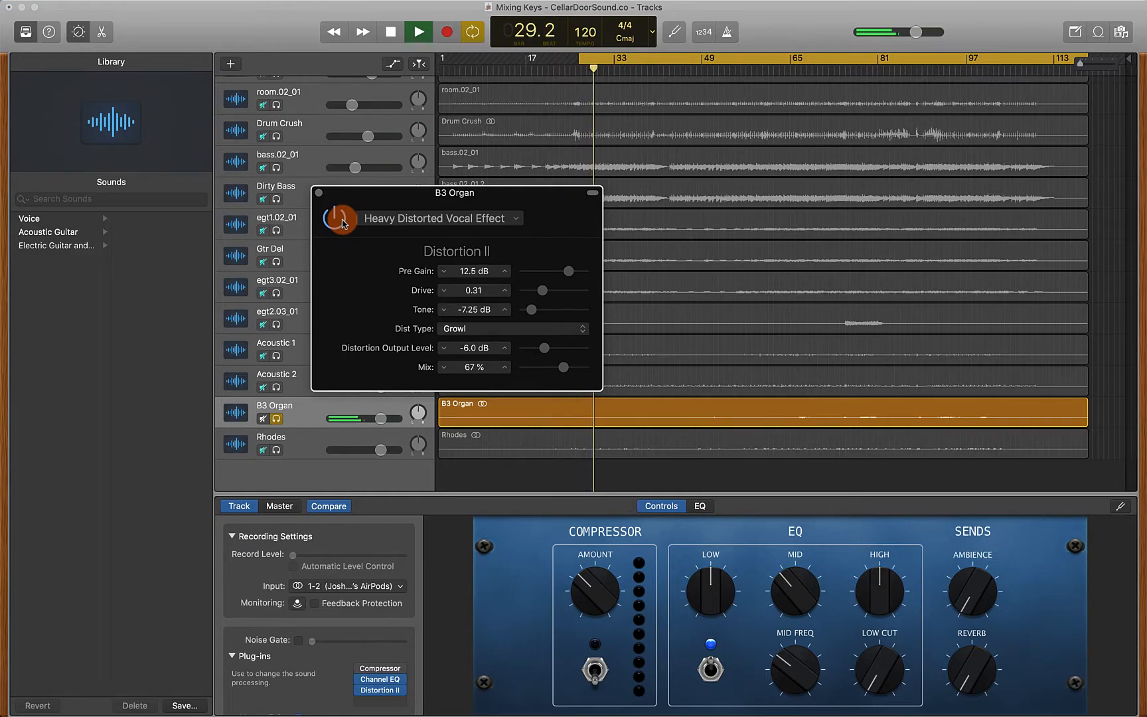
key(space)
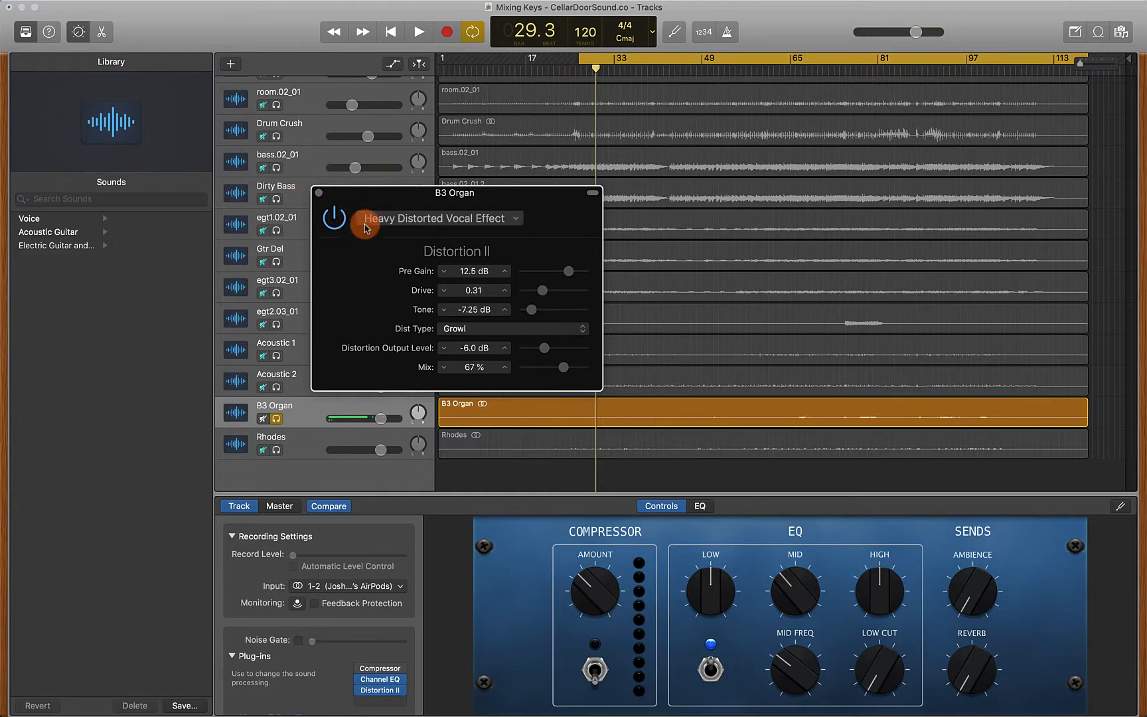
click(319, 192)
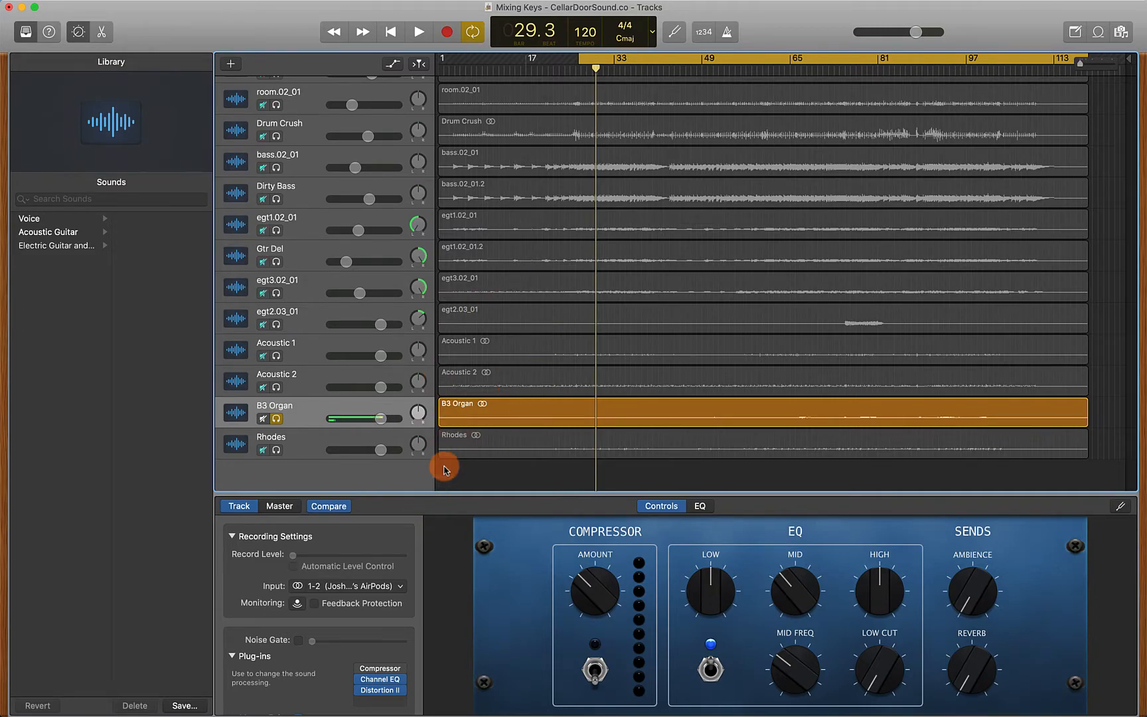
Add a Rotor Cabinet plug-in to the B3 Organ track and audition it during playback
click(392, 701)
mouse_move(408, 629)
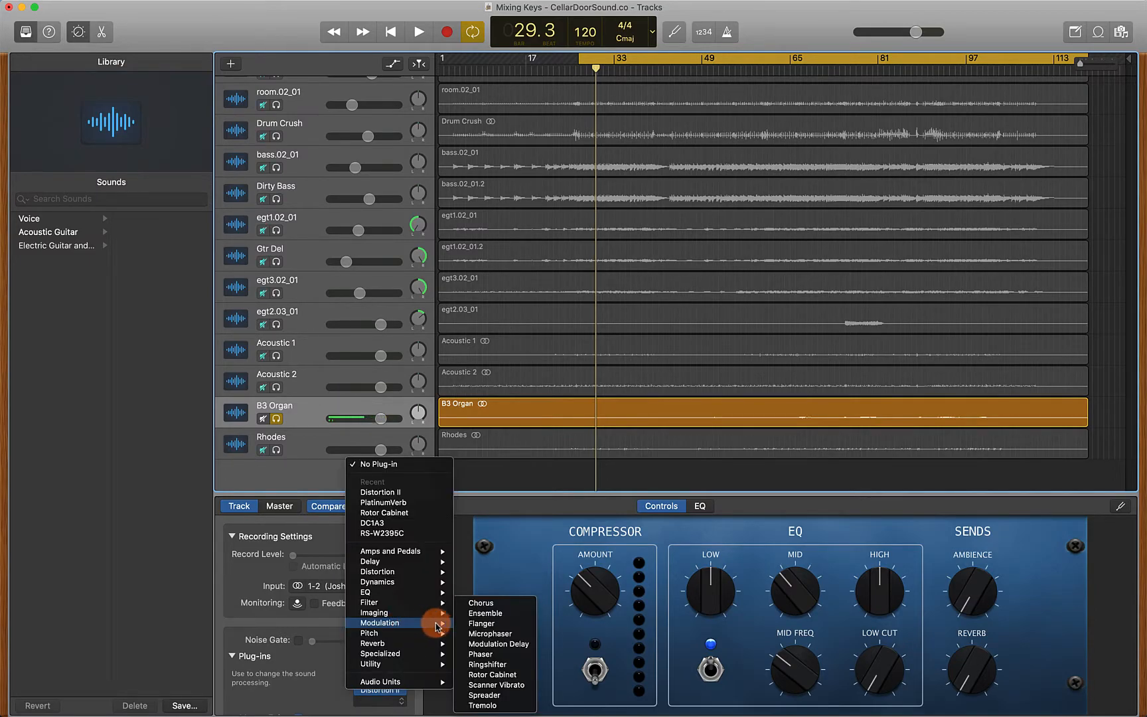
click(505, 676)
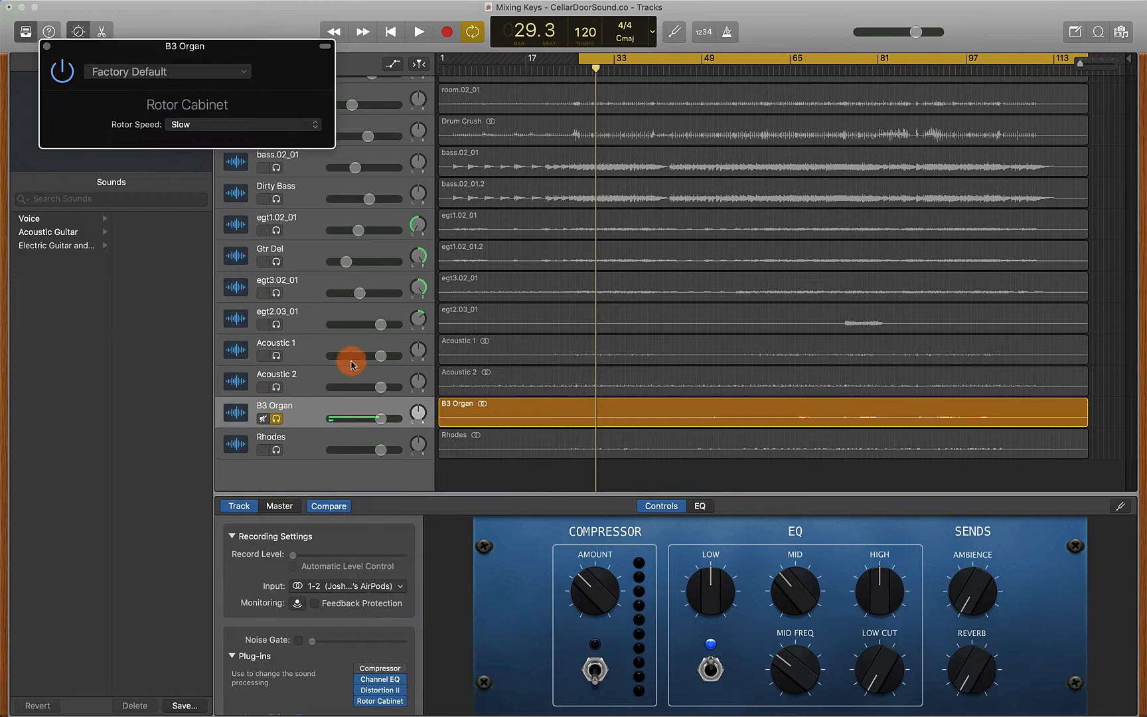
drag(277, 53, 443, 194)
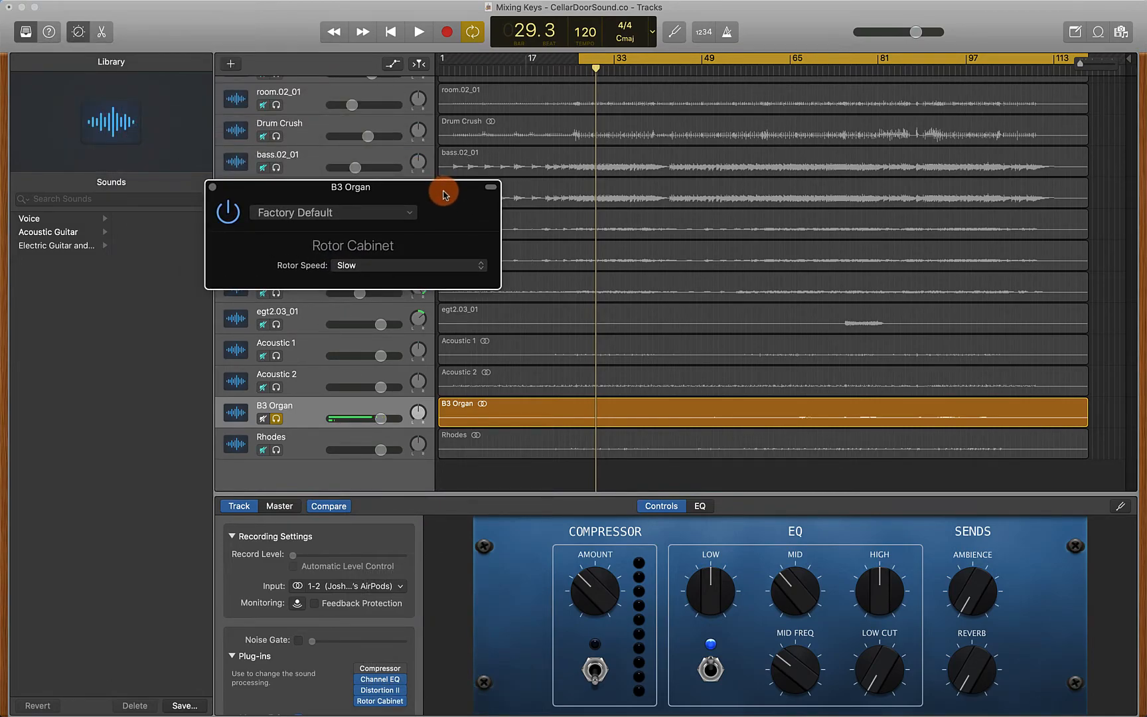
key(space)
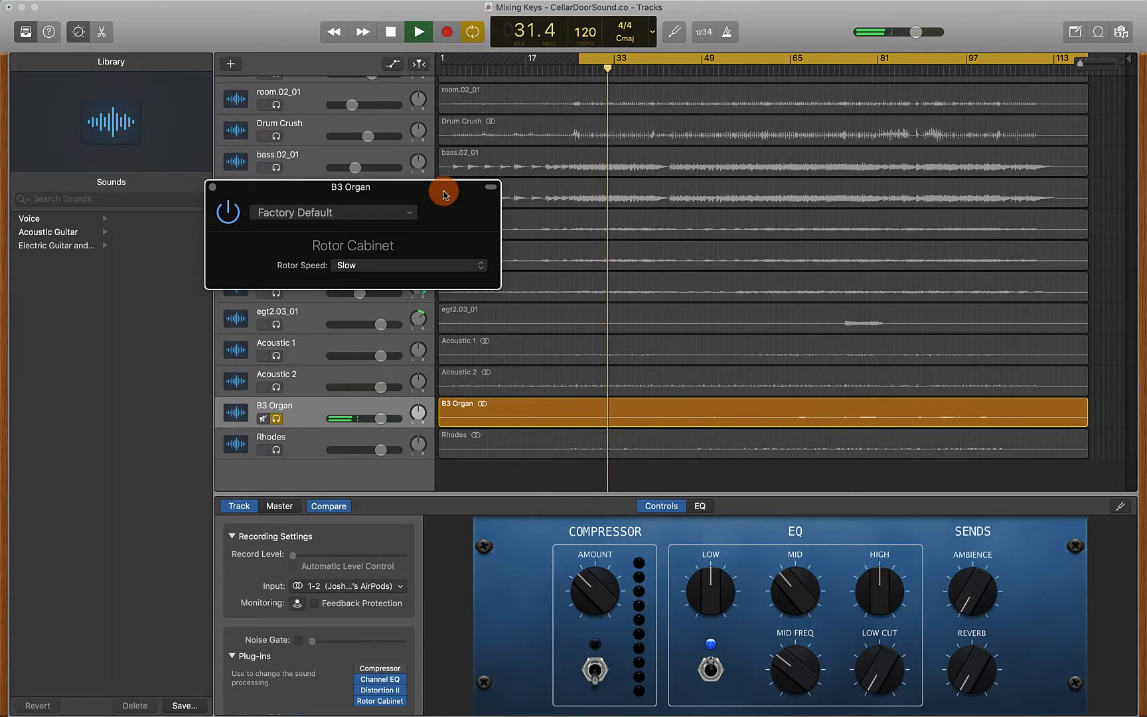
key(space)
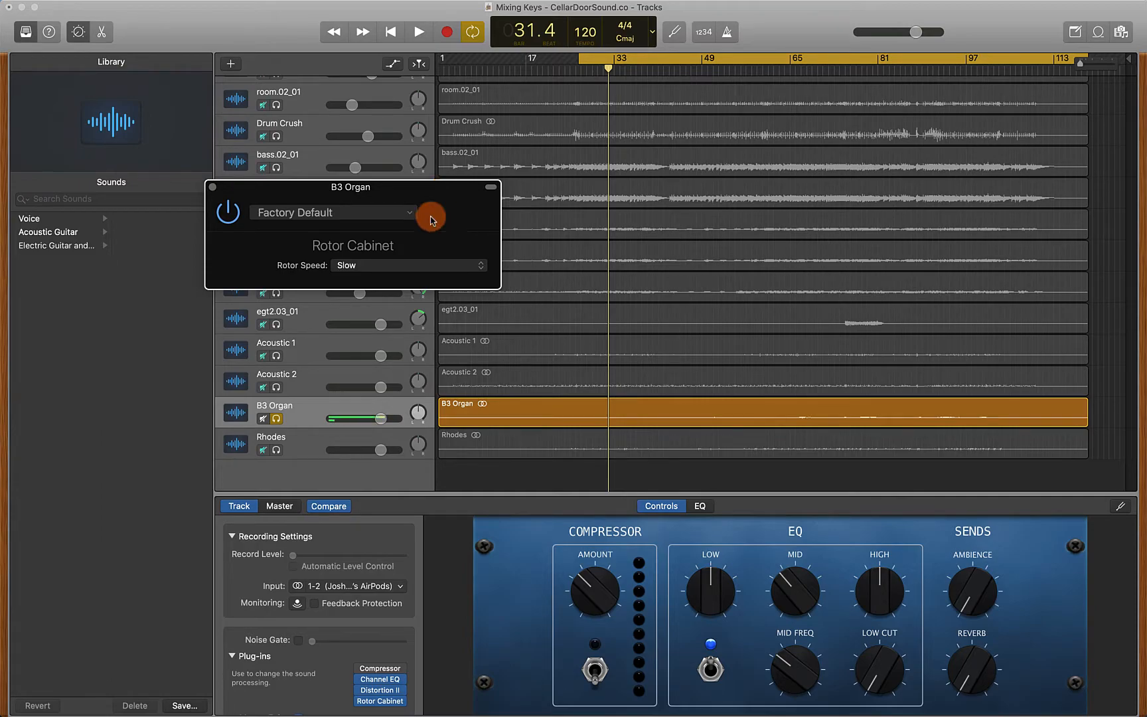
Duplicate the B3 Organ track with its settings and rename the new track B3 Rotor
right_click(305, 412)
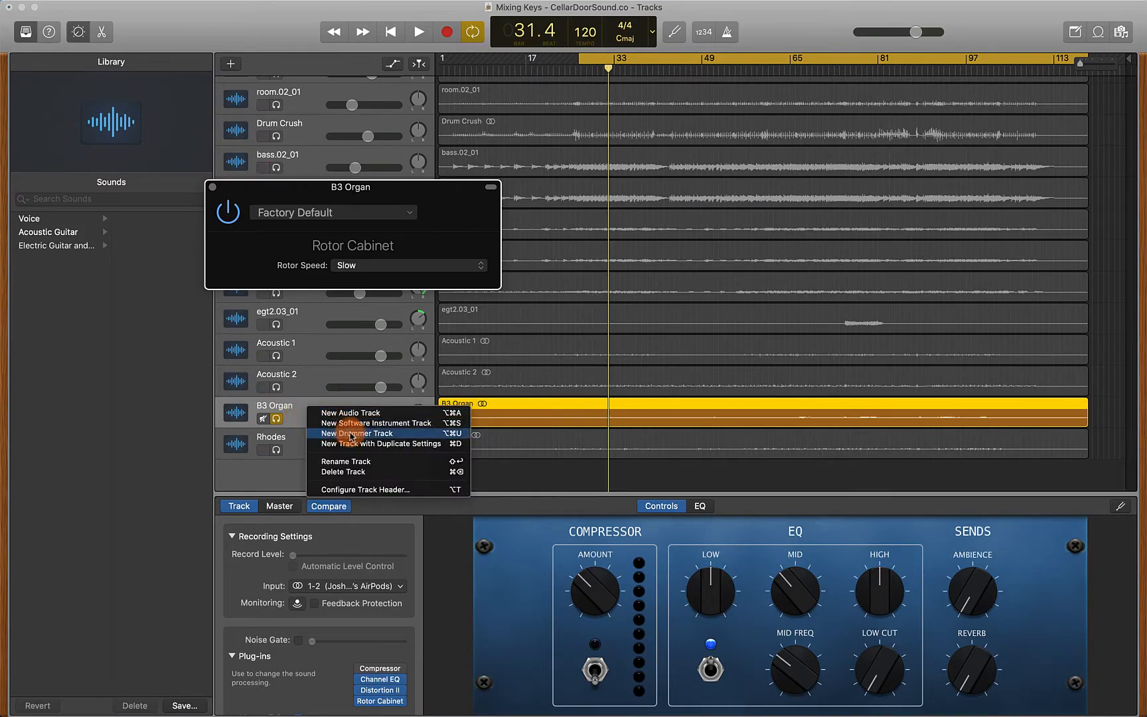
click(362, 444)
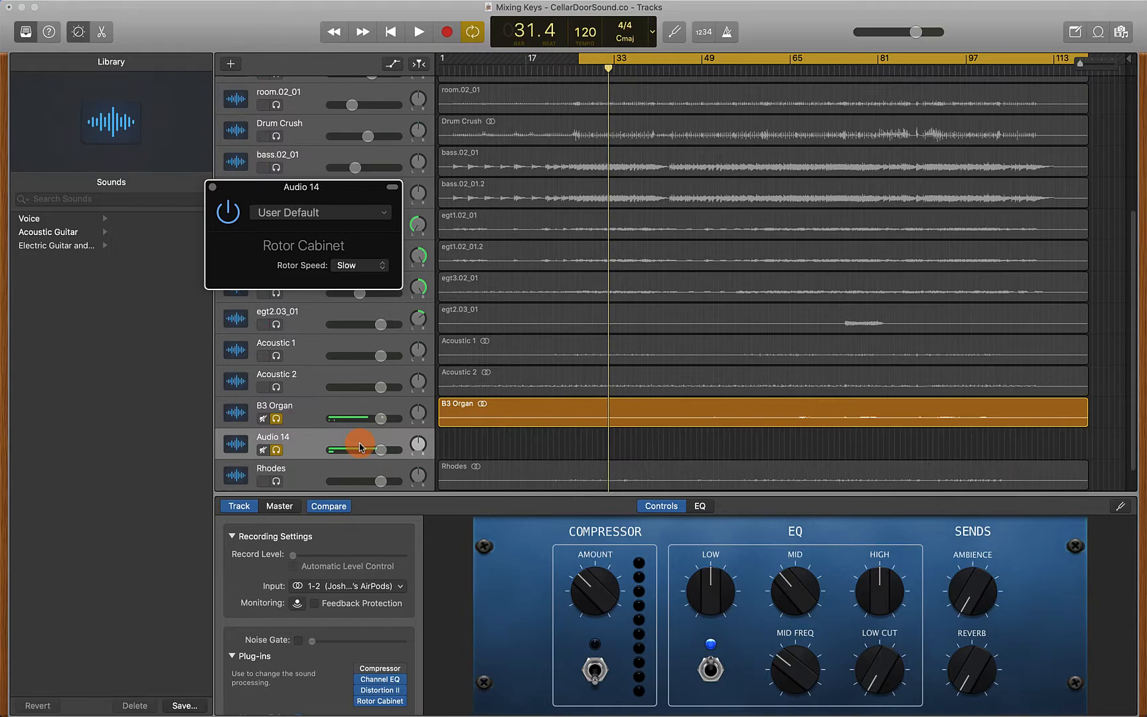
double_click(265, 443)
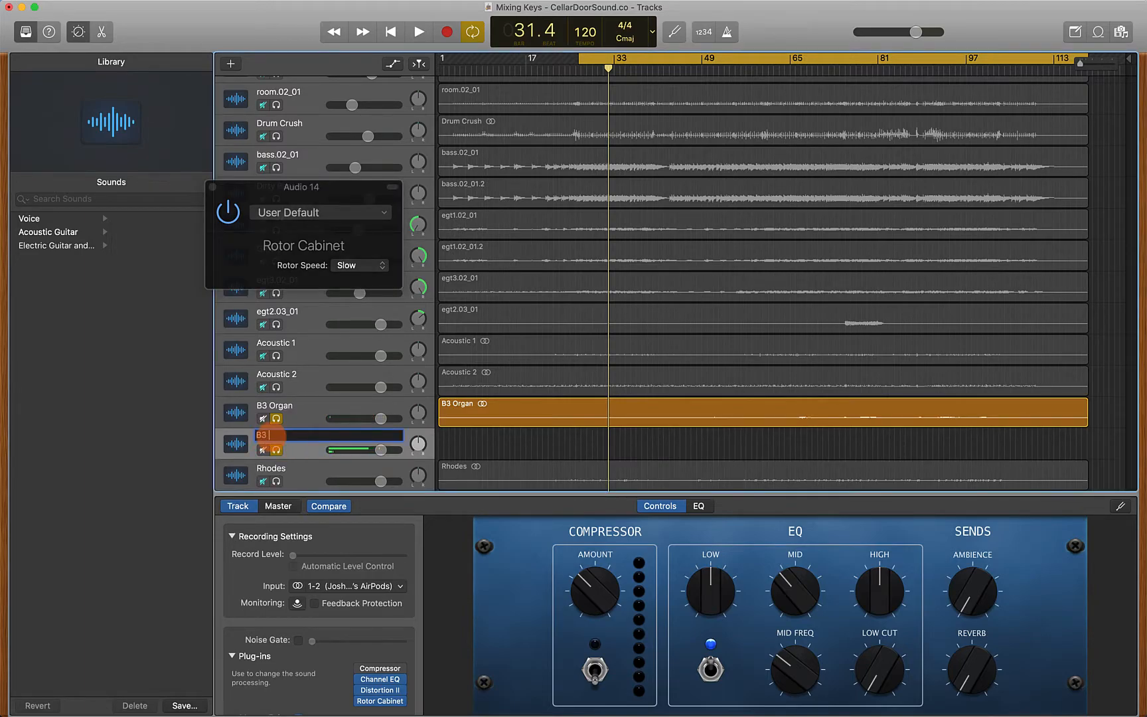
key(Return)
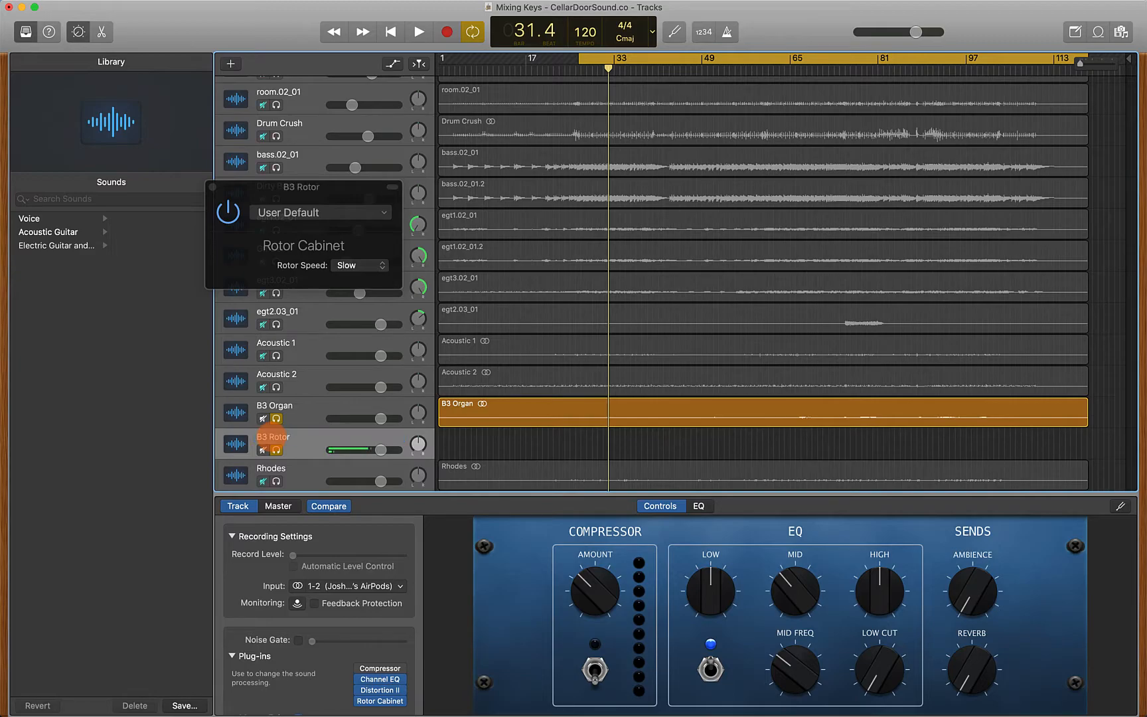
Copy the B3 Organ region onto the B3 Rotor track
click(504, 417)
drag(504, 417, 507, 433)
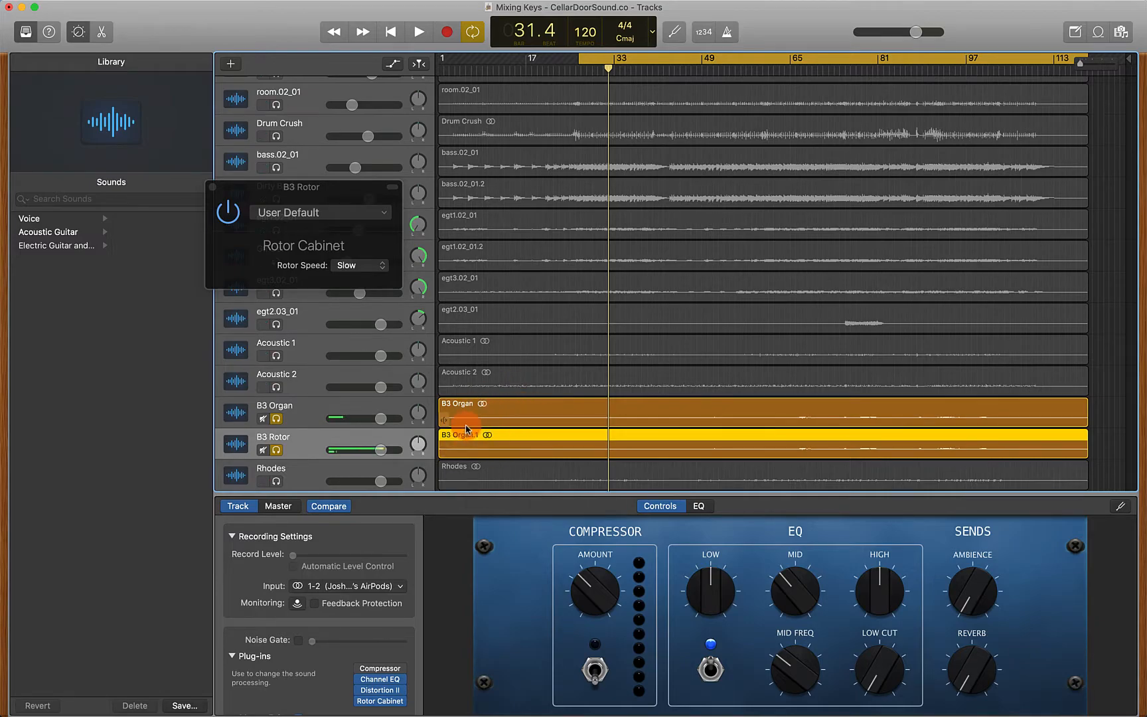
click(419, 414)
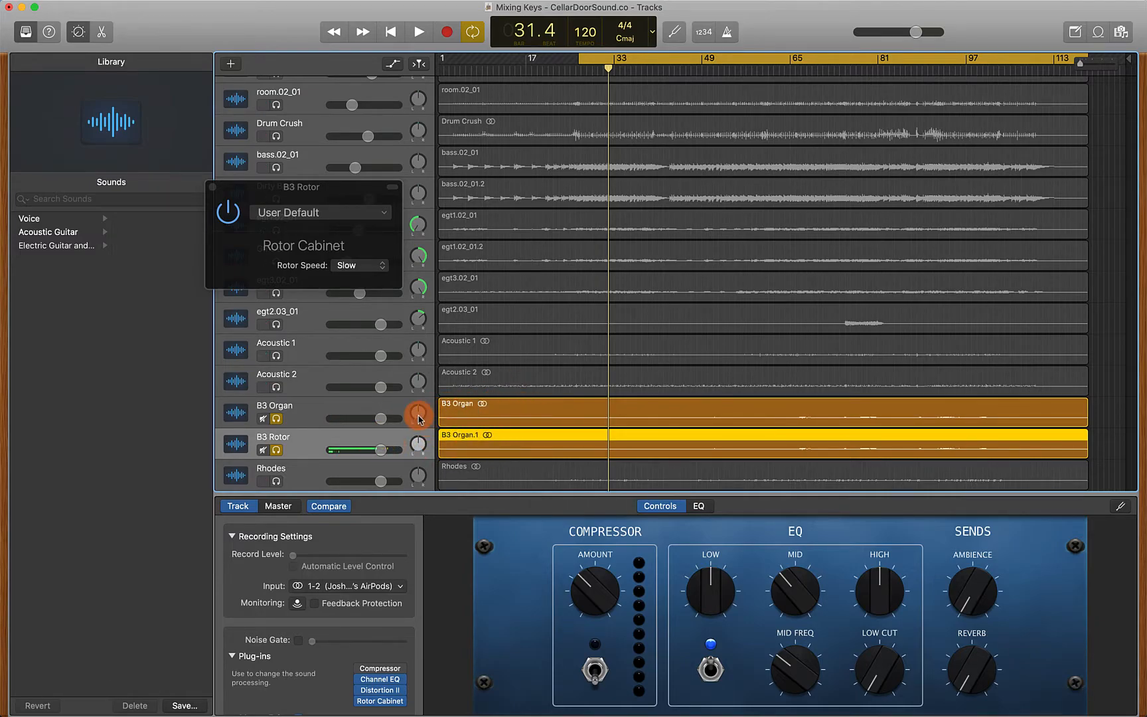
Remove the Rotor Cabinet plug-in from the original B3 Organ track
click(310, 411)
click(401, 702)
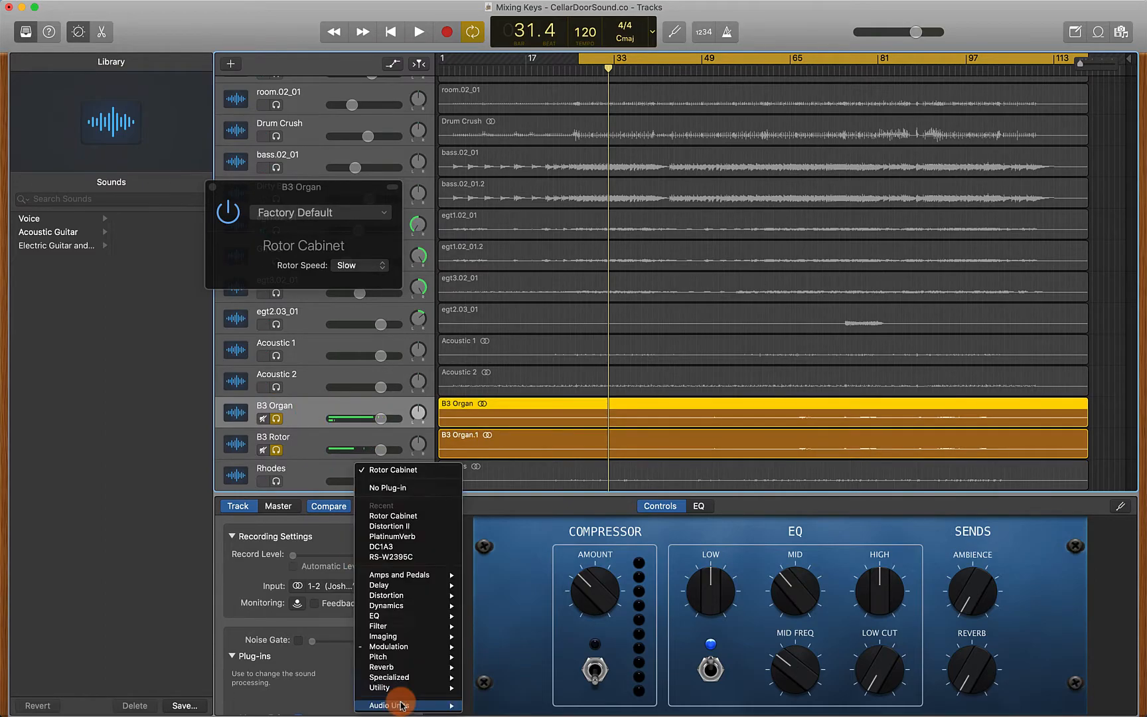
click(402, 489)
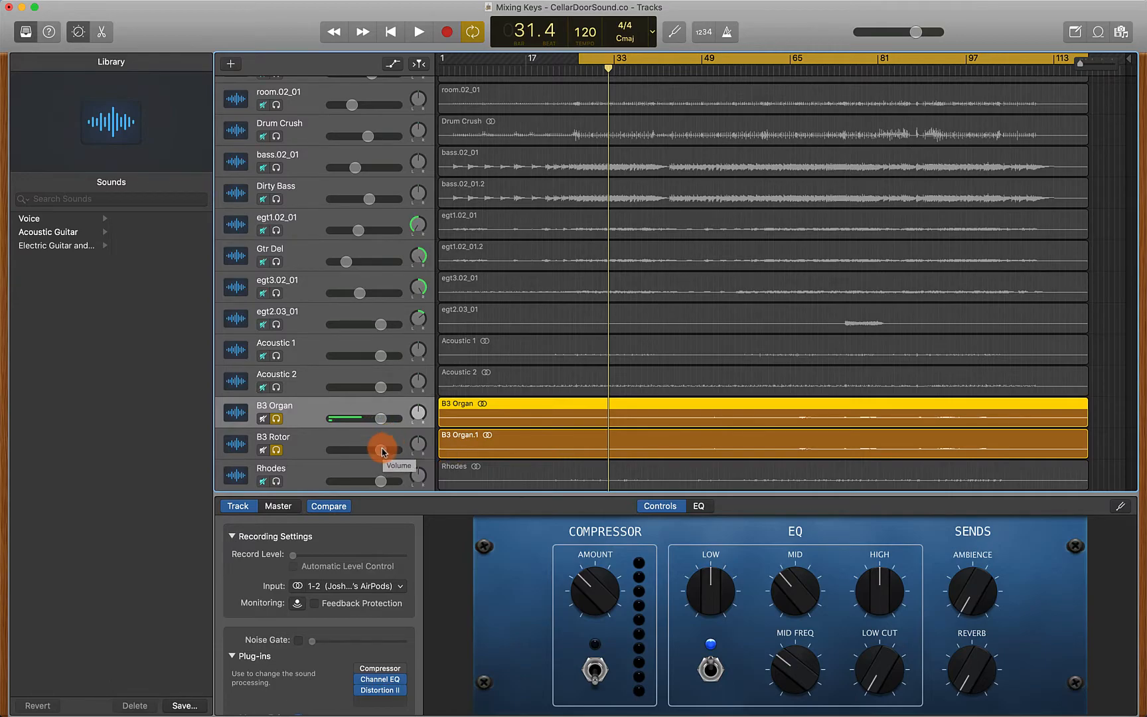
Lower the B3 Rotor track's volume slightly while playing back
key(space)
drag(382, 451, 370, 449)
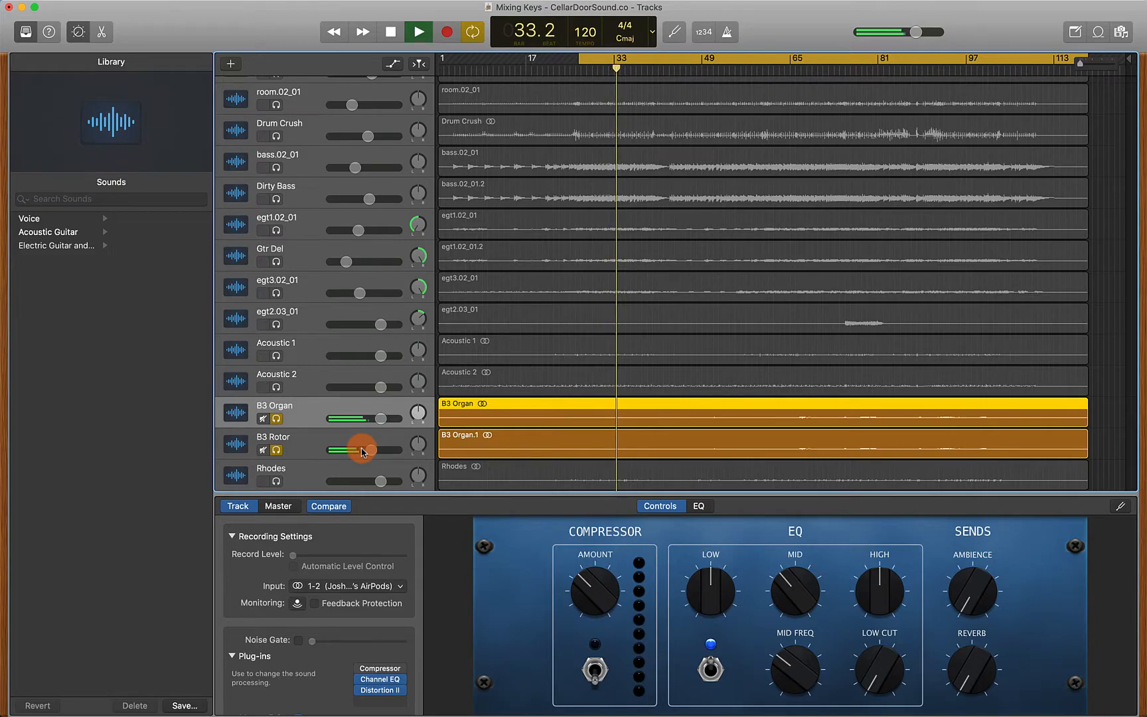
key(space)
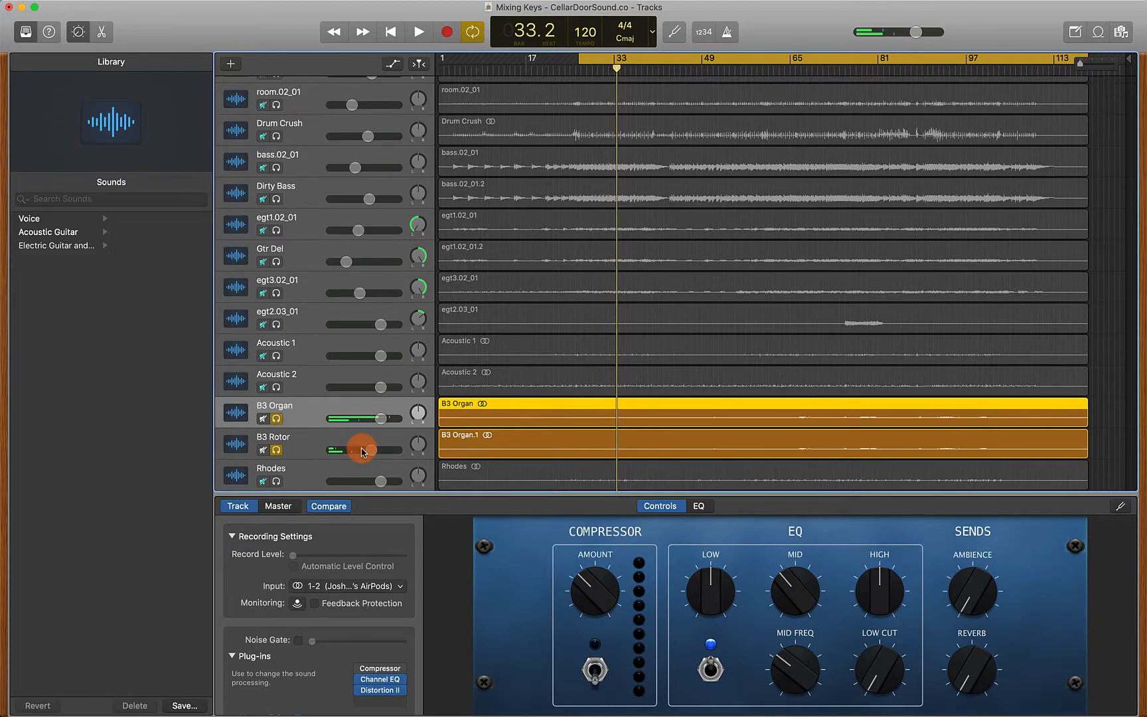
Compare playback with the B3 Rotor track's solo turned off and back on
click(277, 450)
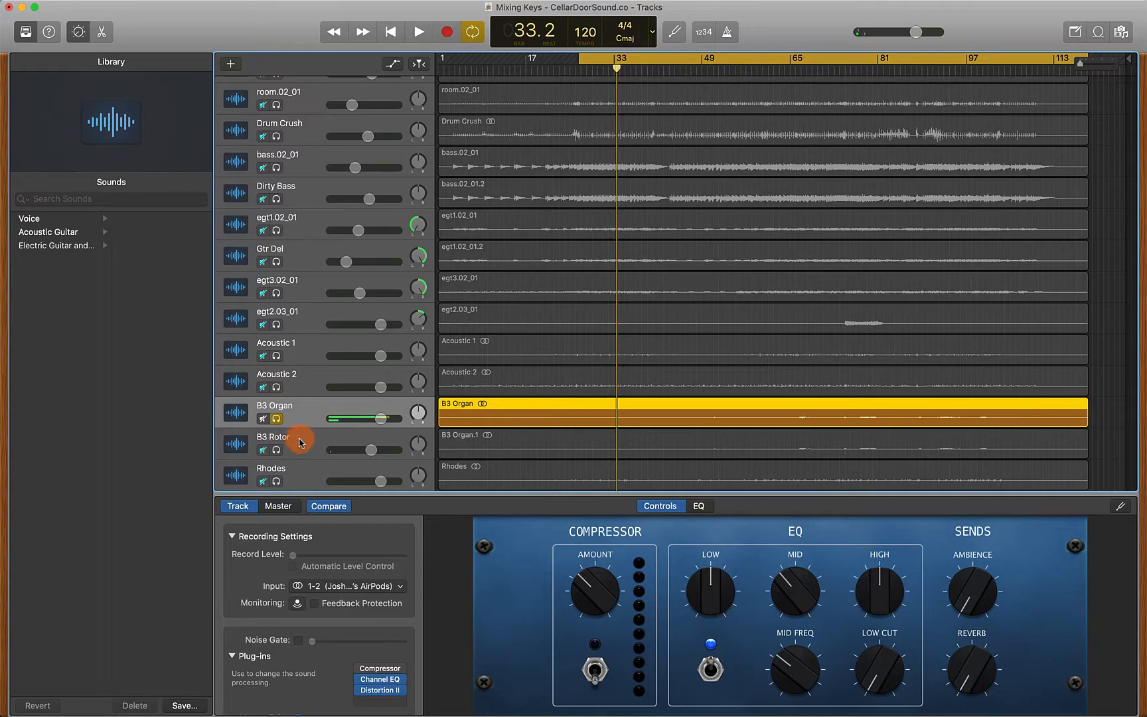
key(space)
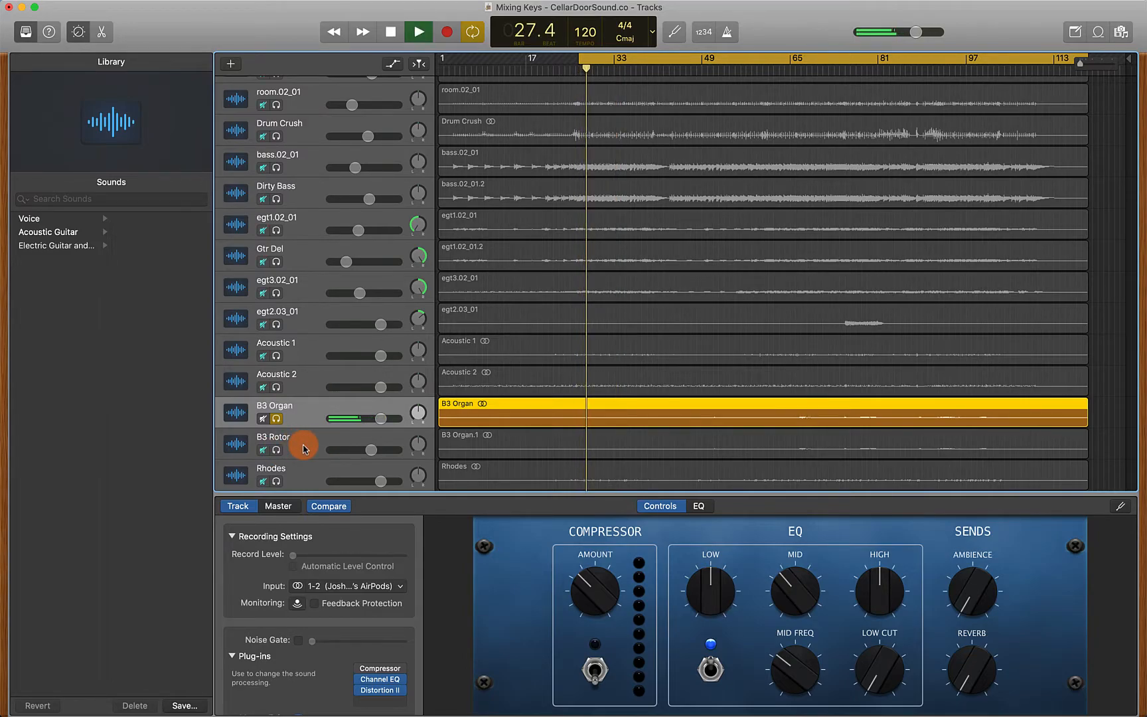
key(space)
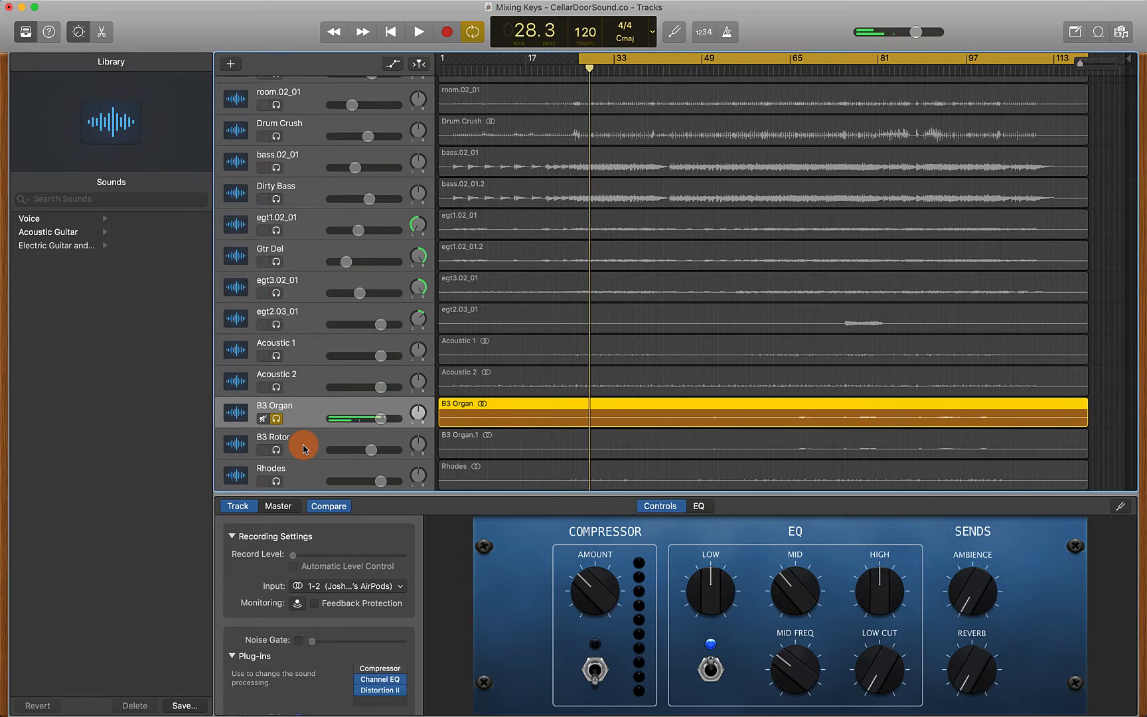
click(276, 451)
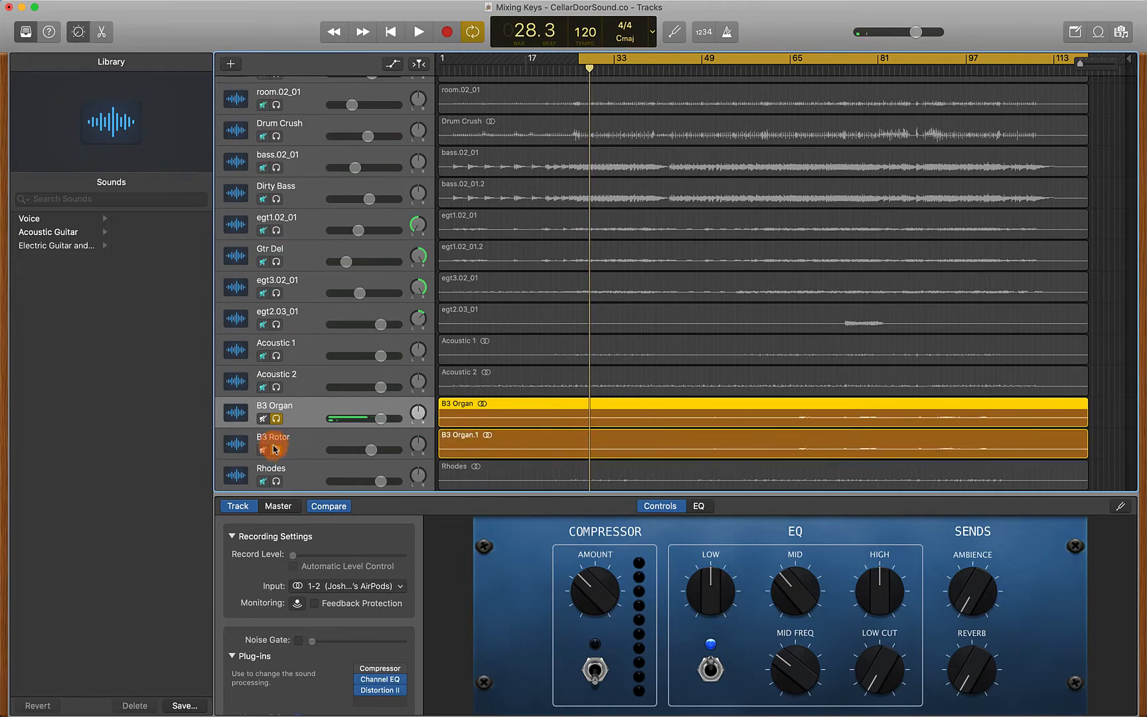
key(space)
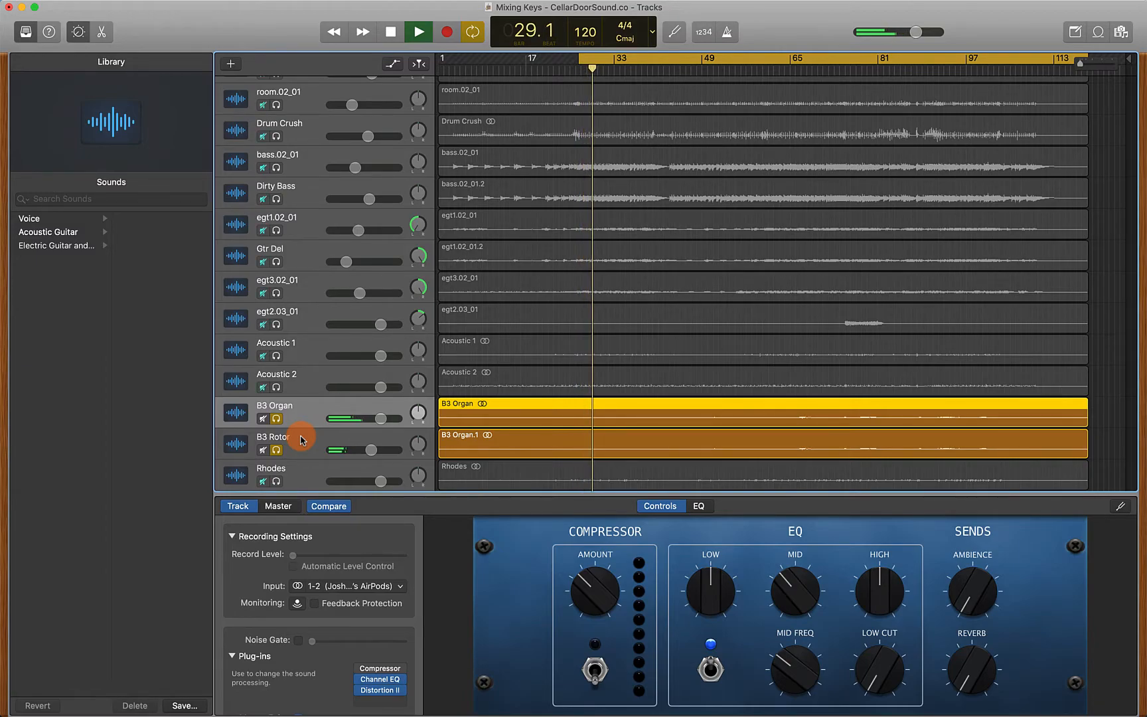
key(space)
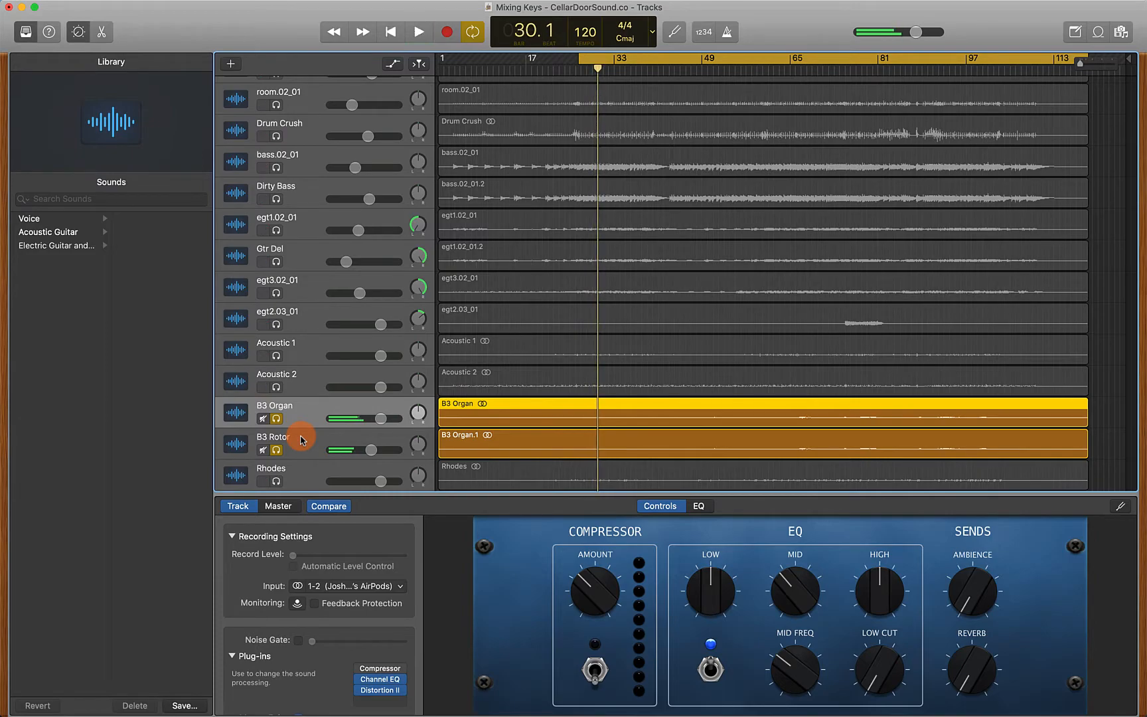
Mute the Rhodes track and turn off solo on the B3 Organ and B3 Rotor tracks
scroll(520, 366, down, 2)
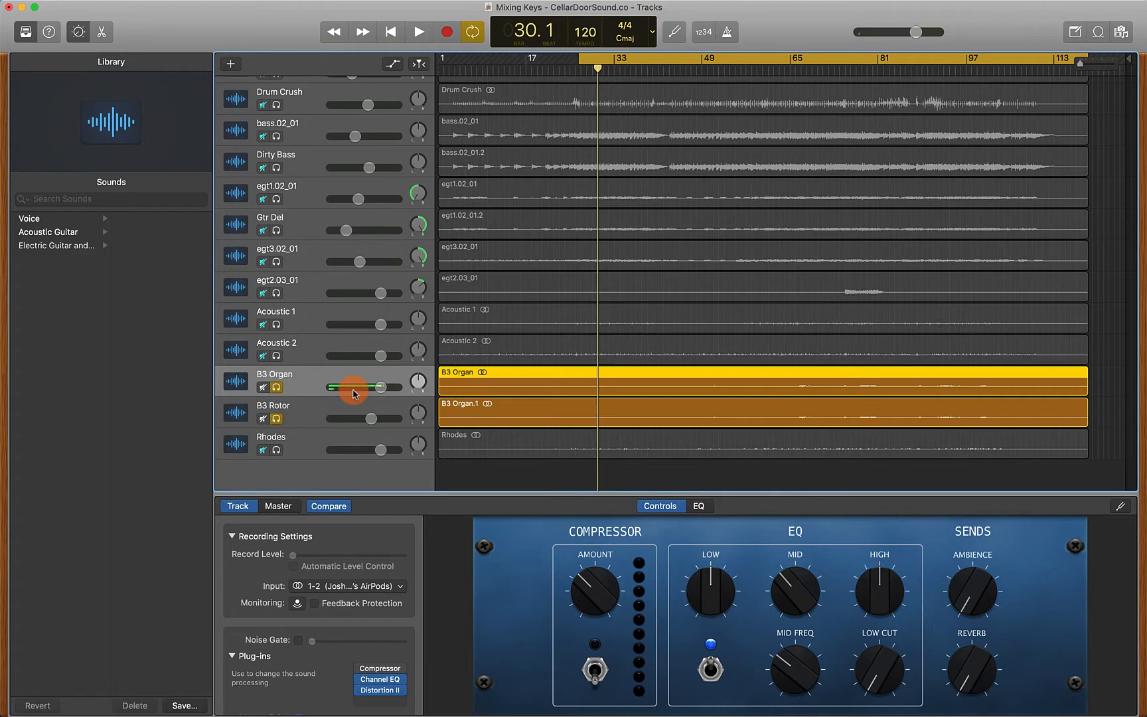
click(263, 449)
click(277, 388)
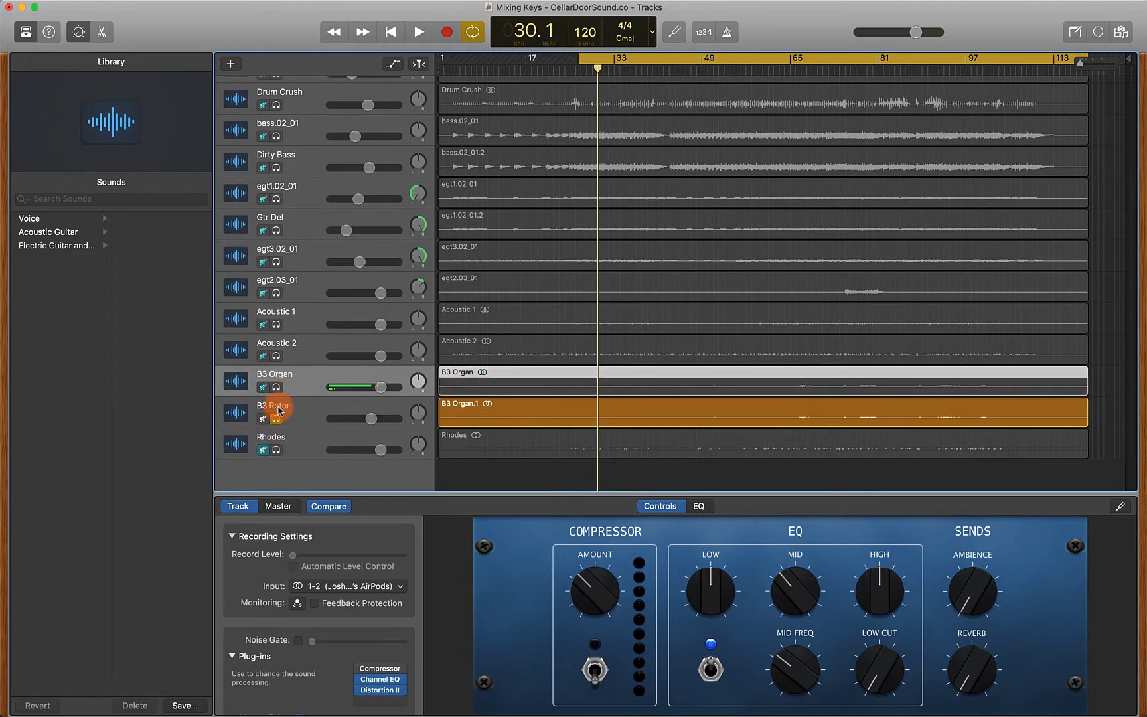
click(276, 418)
Balance the B3 Organ and B3 Rotor volume faders against the full mix during playback
key(space)
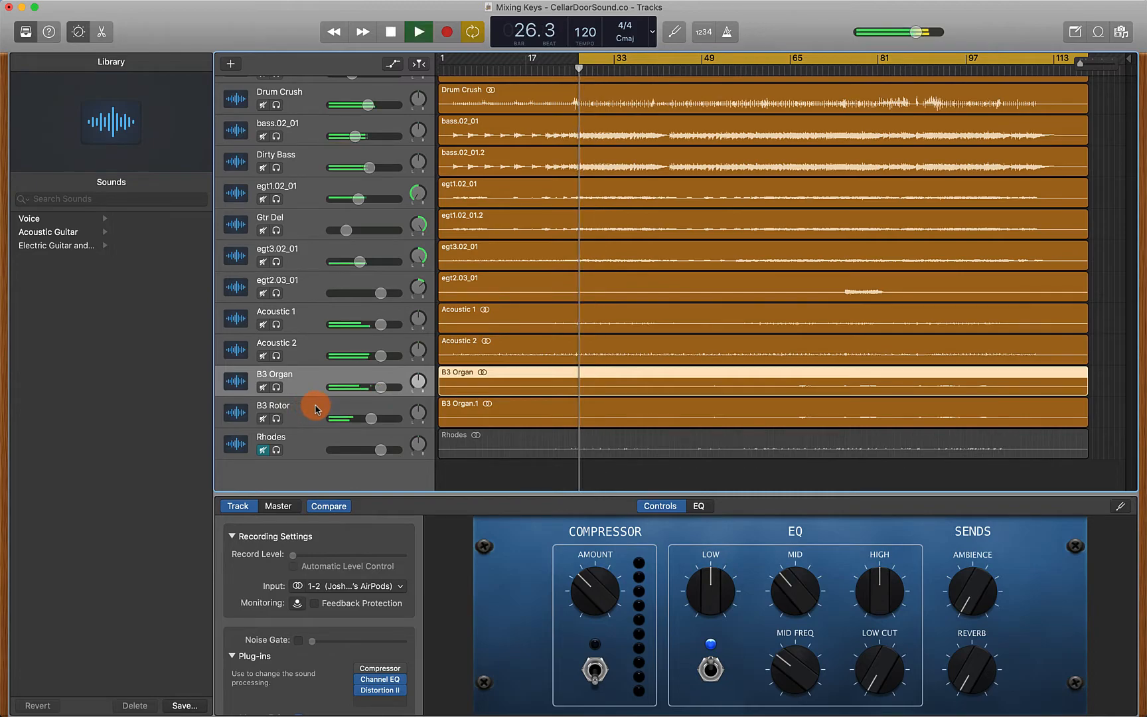
click(381, 387)
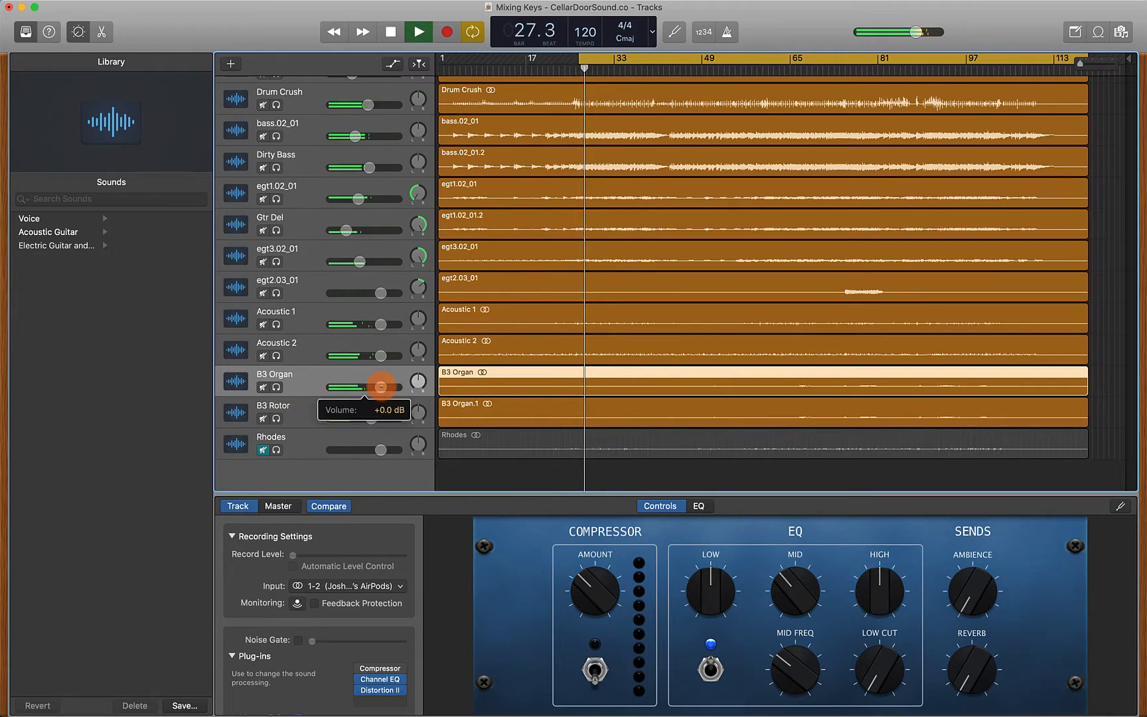
drag(381, 387, 389, 387)
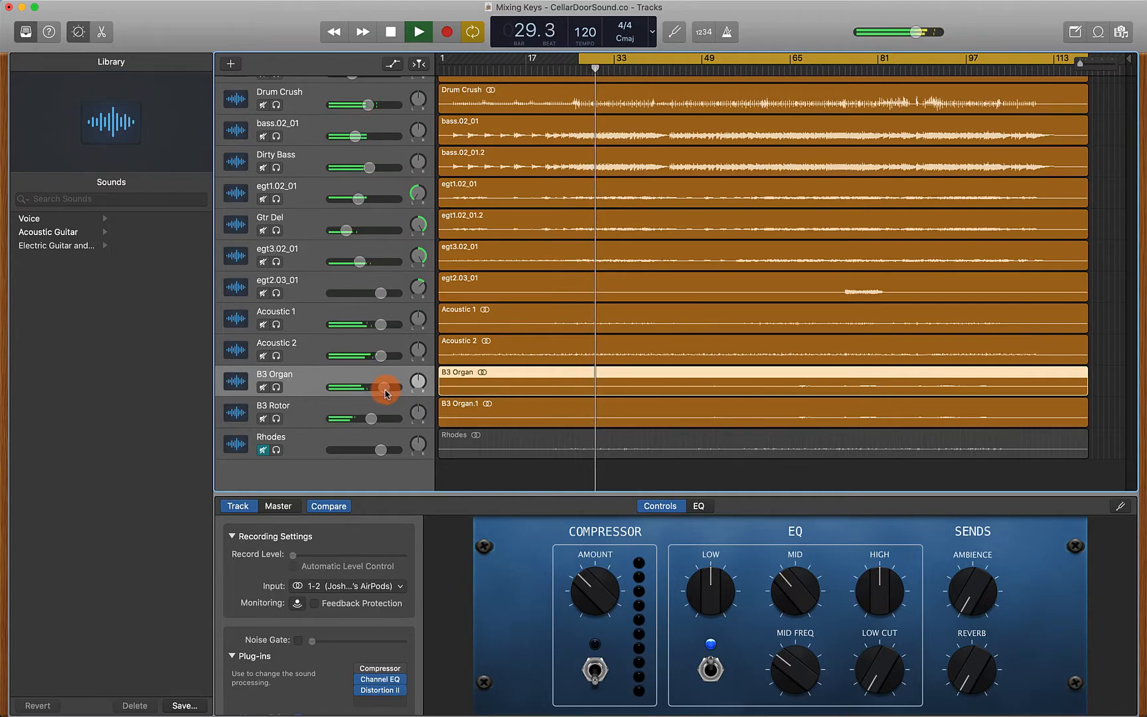
click(375, 418)
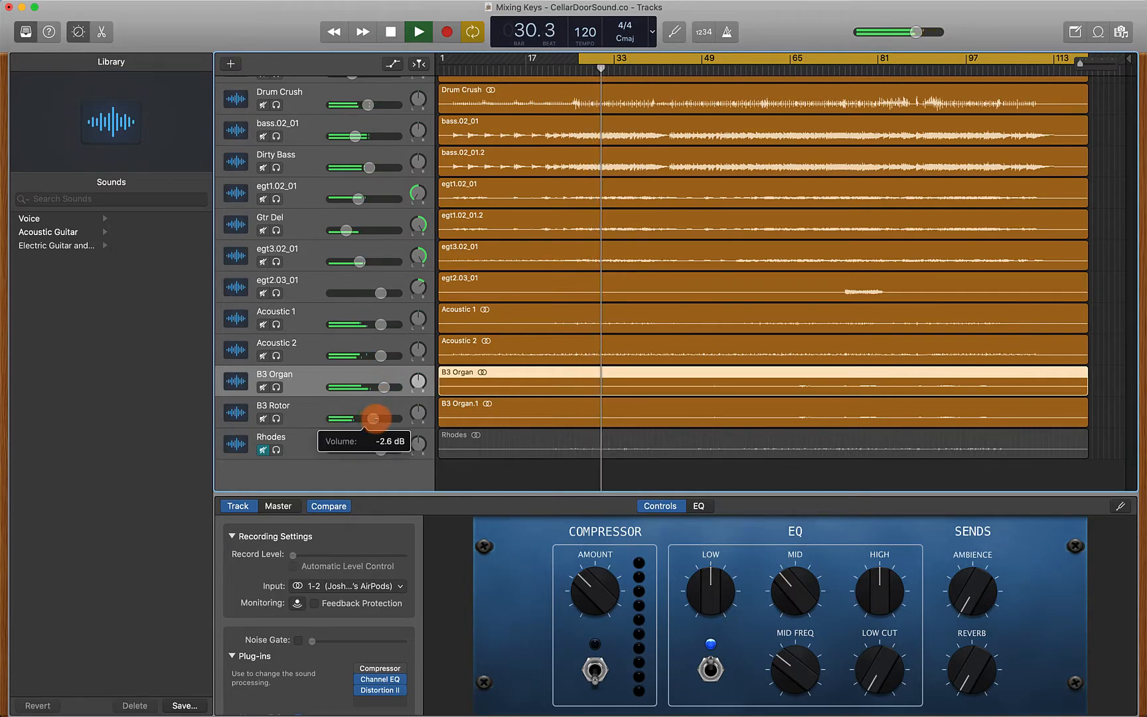
mouse_move(375, 418)
mouse_down()
mouse_move(384, 387)
mouse_move(371, 418)
mouse_up()
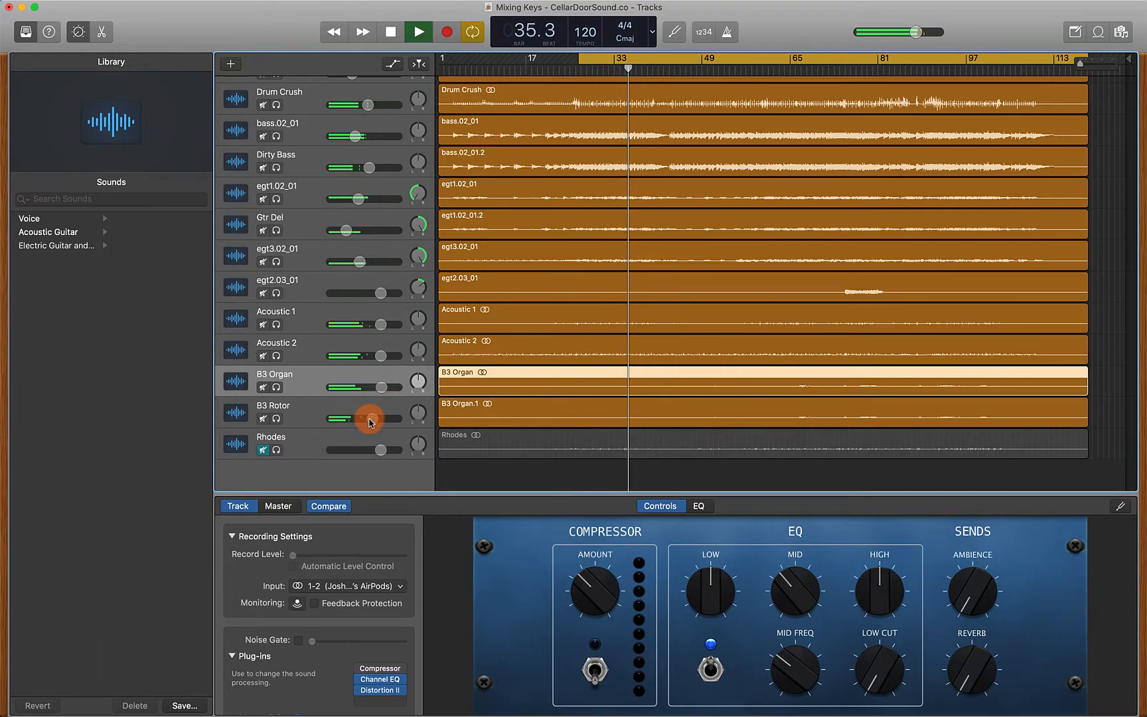
drag(382, 387, 381, 387)
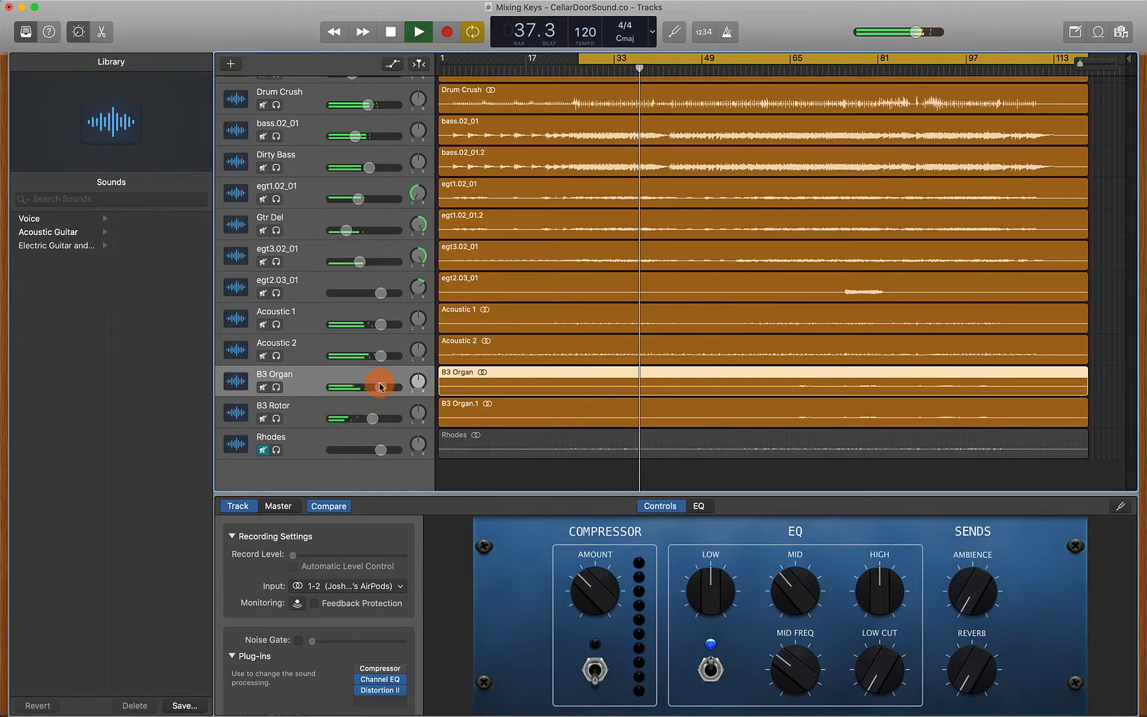
key(space)
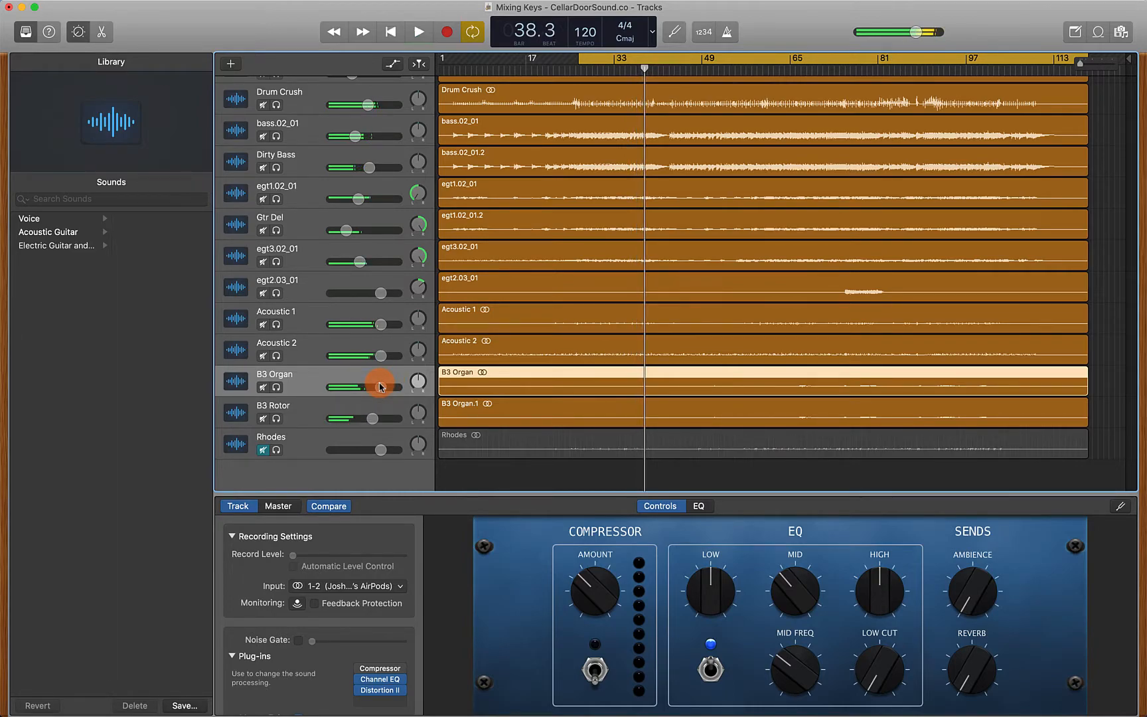
Unmute the Rhodes track, solo it and select it
click(263, 449)
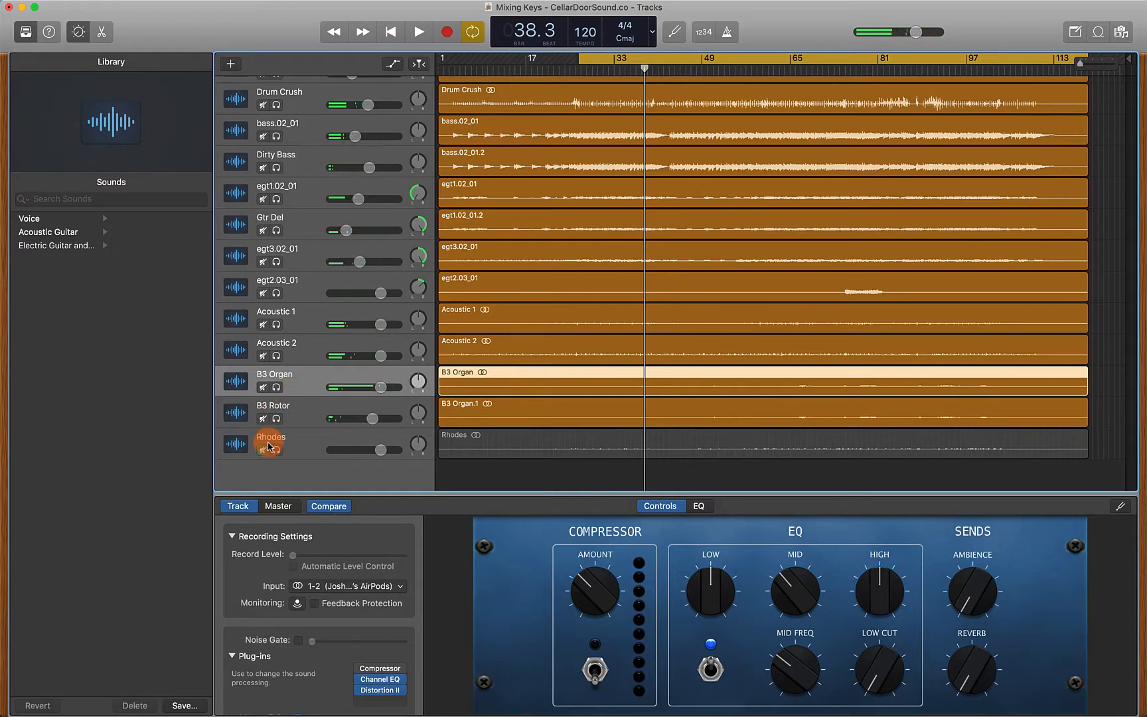
click(276, 450)
click(297, 442)
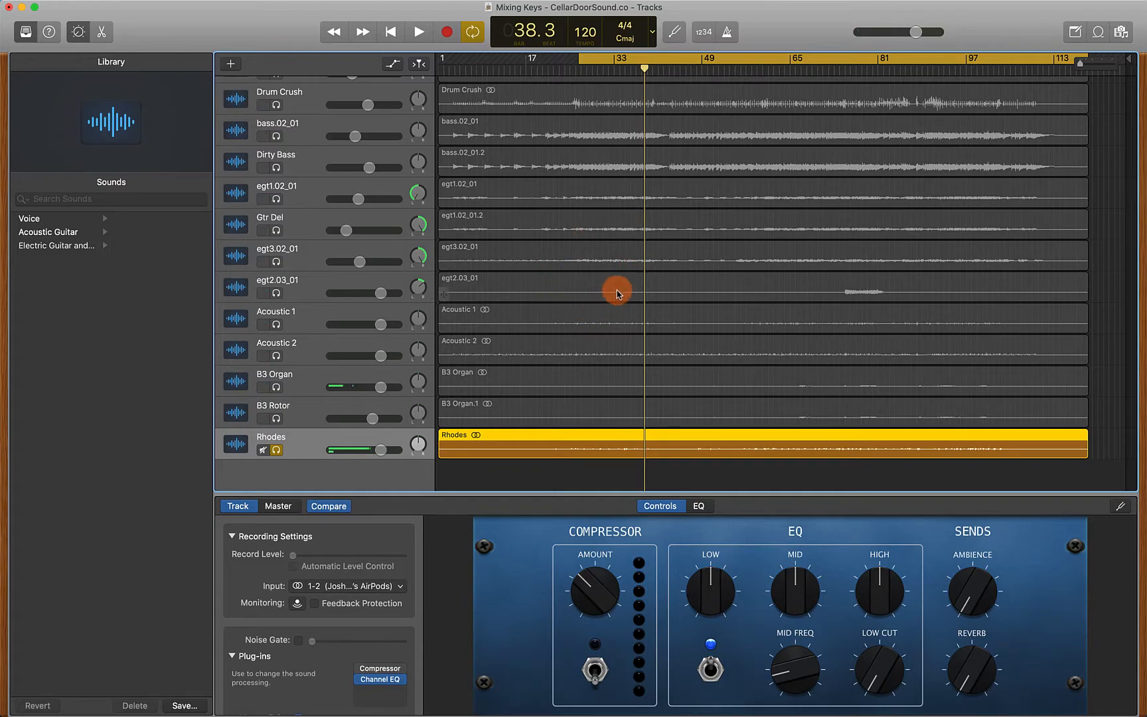
Play and stop the soloed Rhodes track to hear it on its own
key(space)
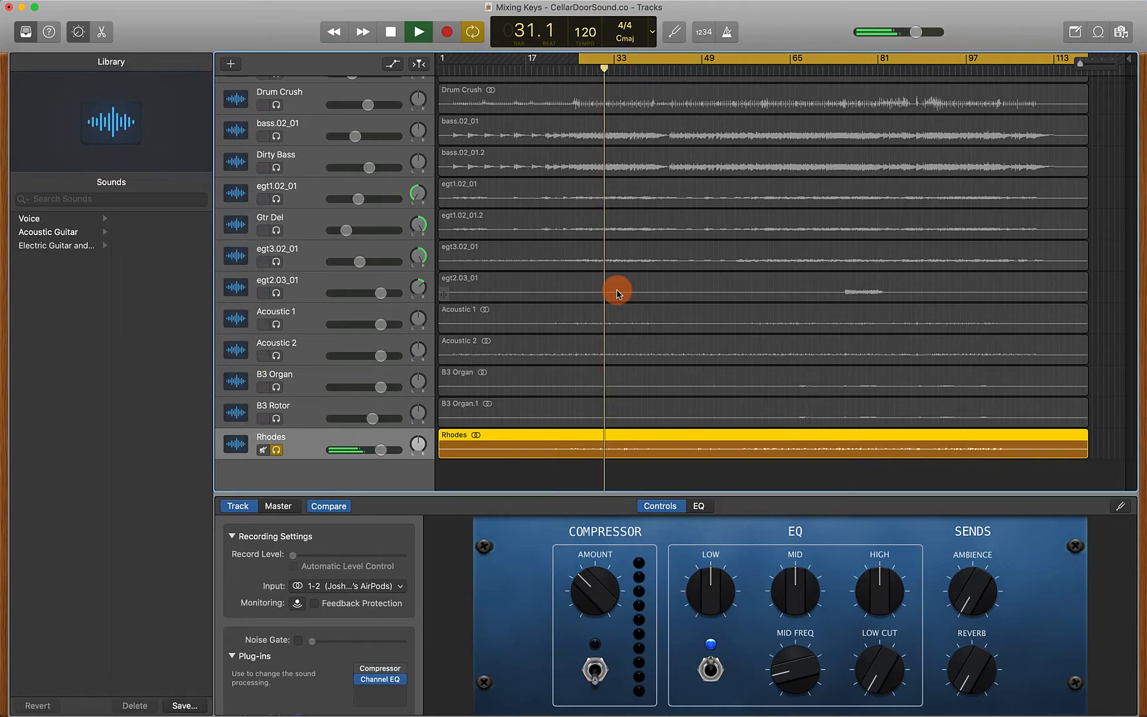
key(space)
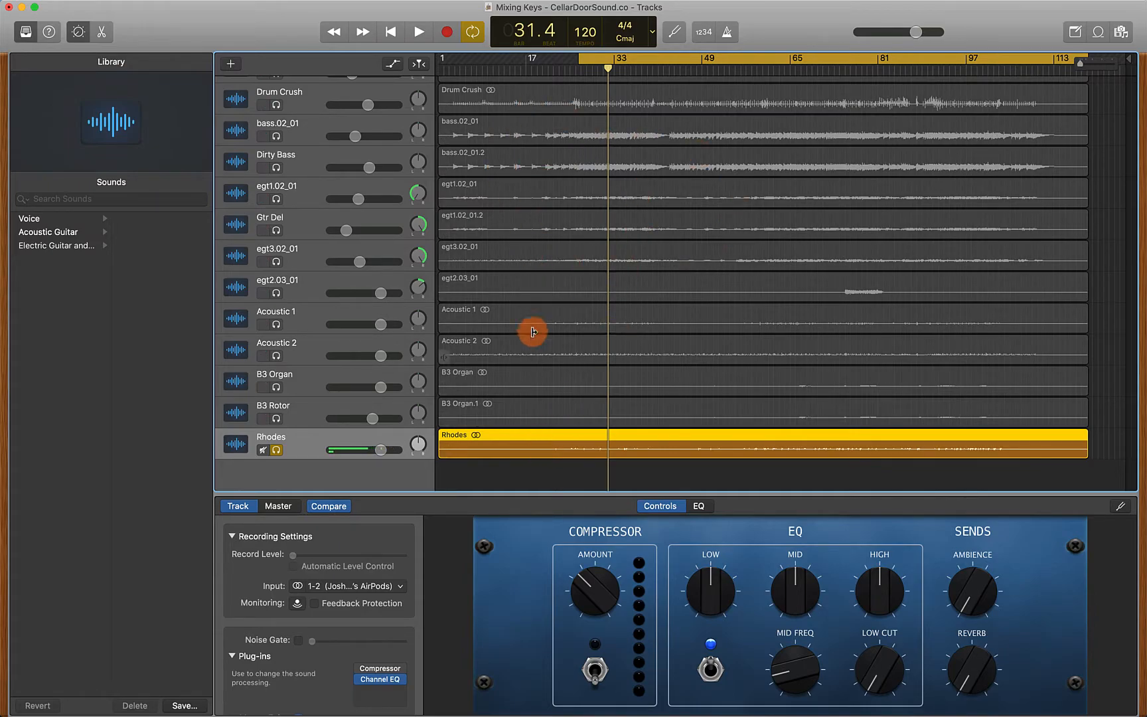
Open the Rhodes Channel EQ, enlarge its window, enable it and set a high-pass filter at about 96 Hz
click(380, 680)
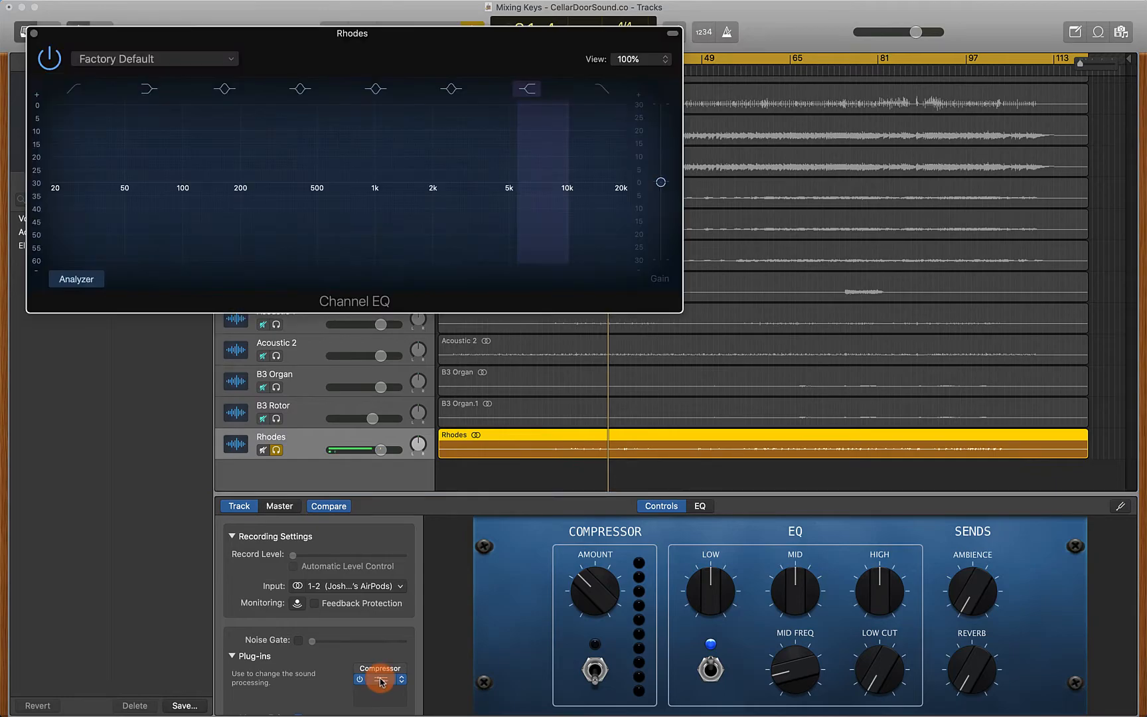
drag(293, 41, 507, 122)
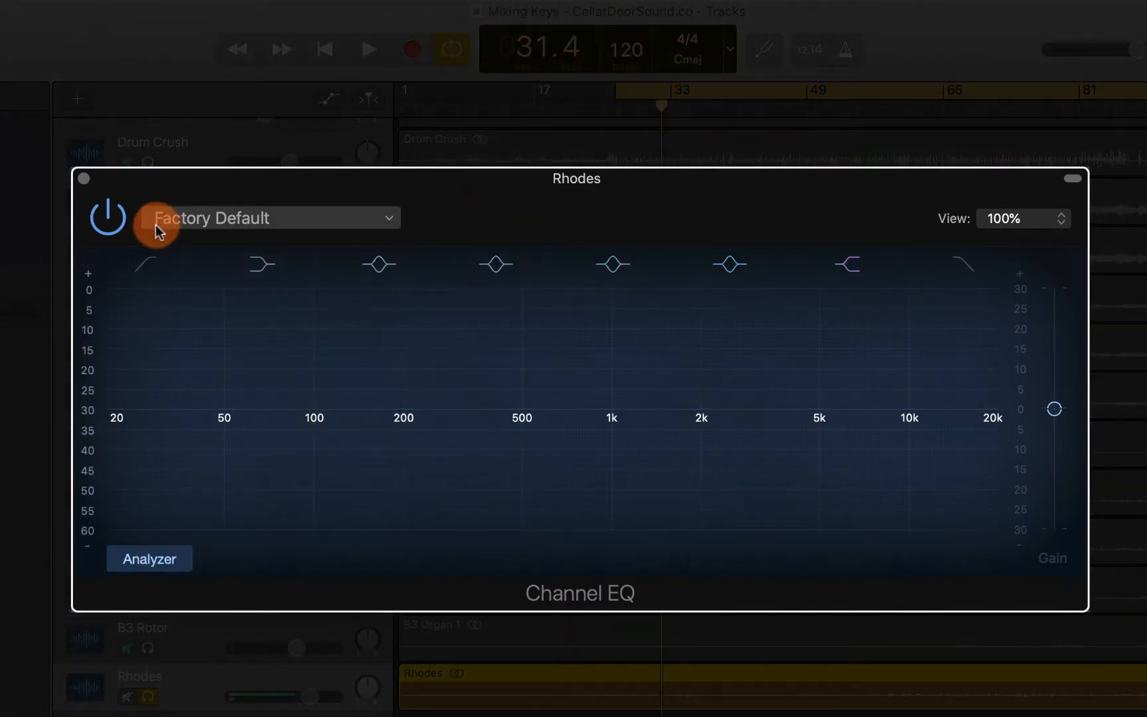
click(143, 263)
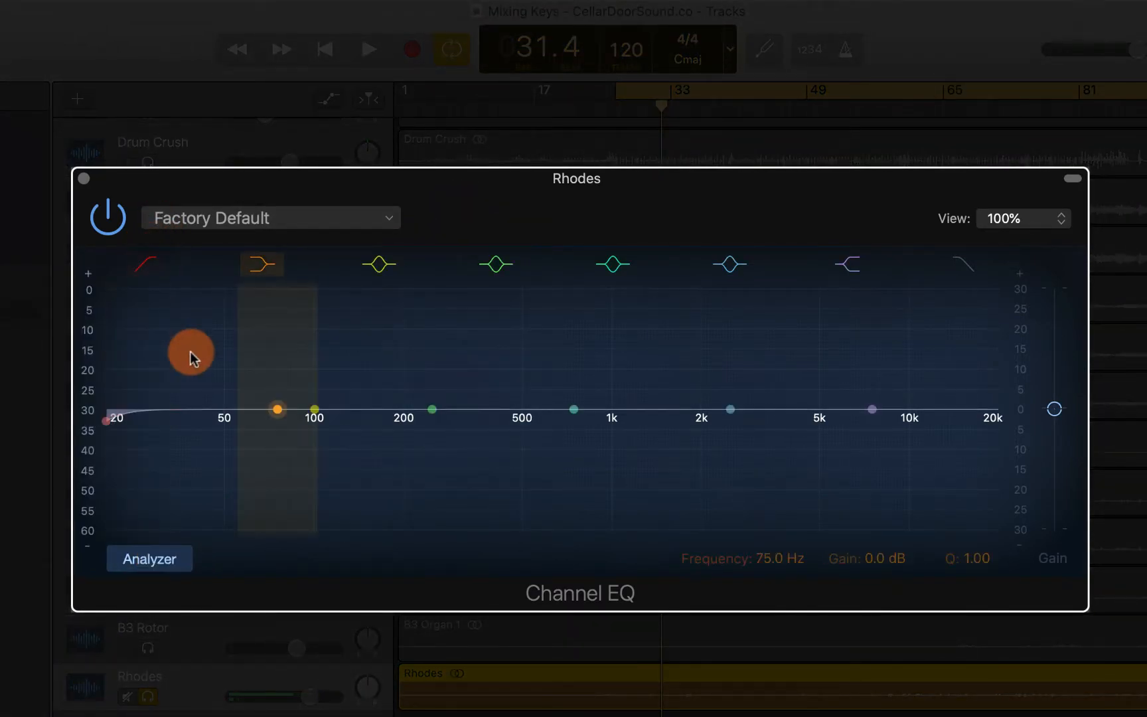
key(space)
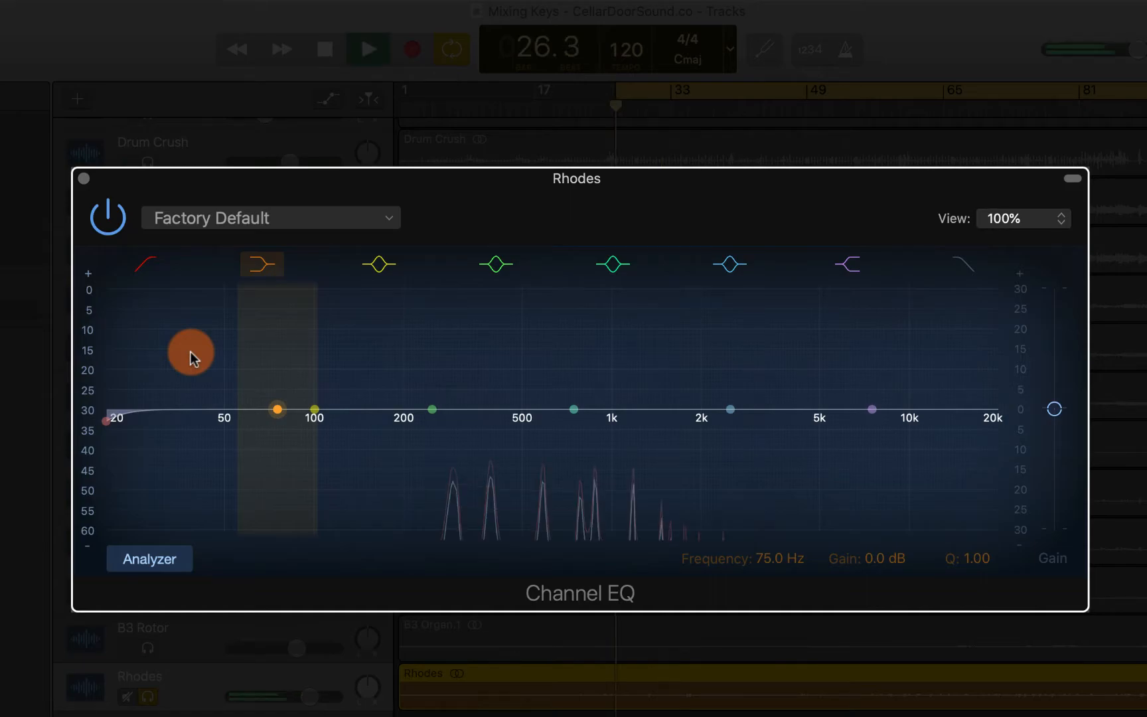
drag(108, 417, 315, 418)
key(space)
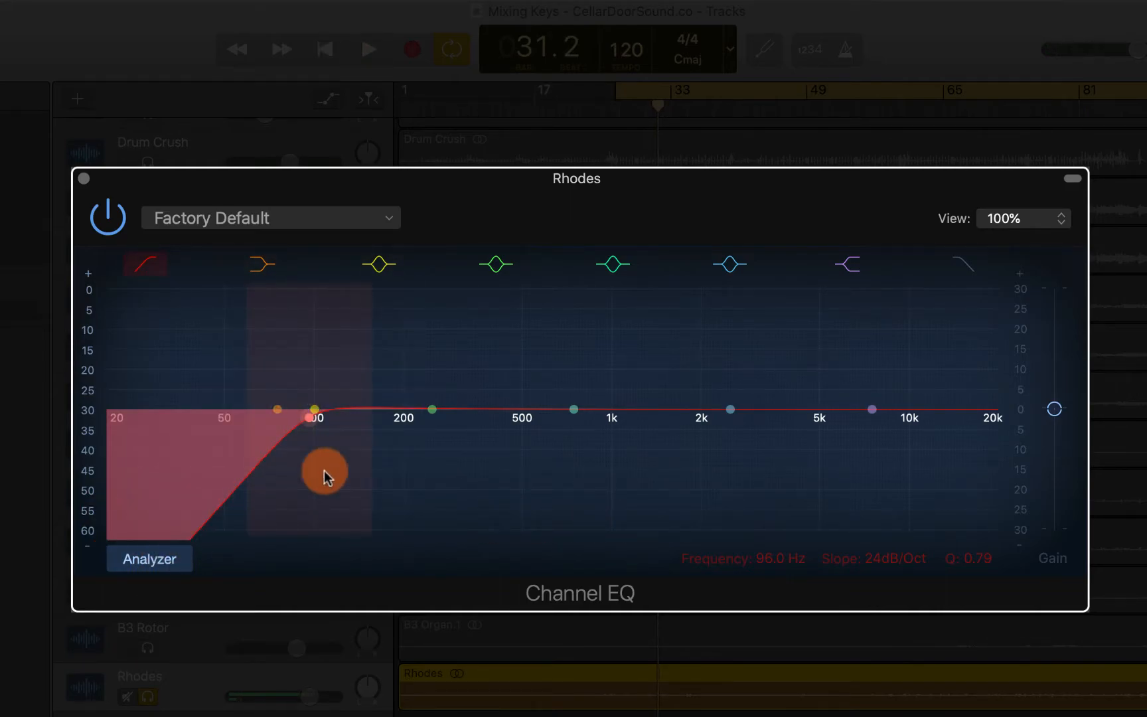
Sweep a strongly boosted low-mid EQ band around 200 Hz during playback and set its Q to 0.83
drag(317, 409, 369, 363)
drag(341, 359, 415, 359)
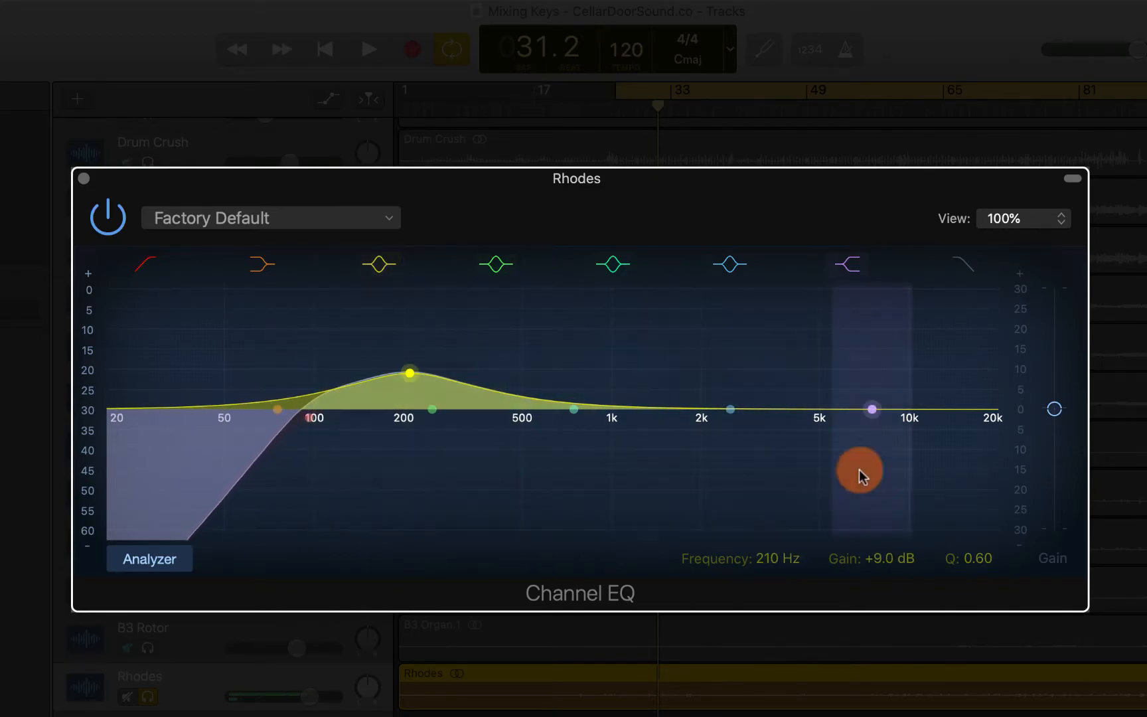
drag(980, 557, 980, 543)
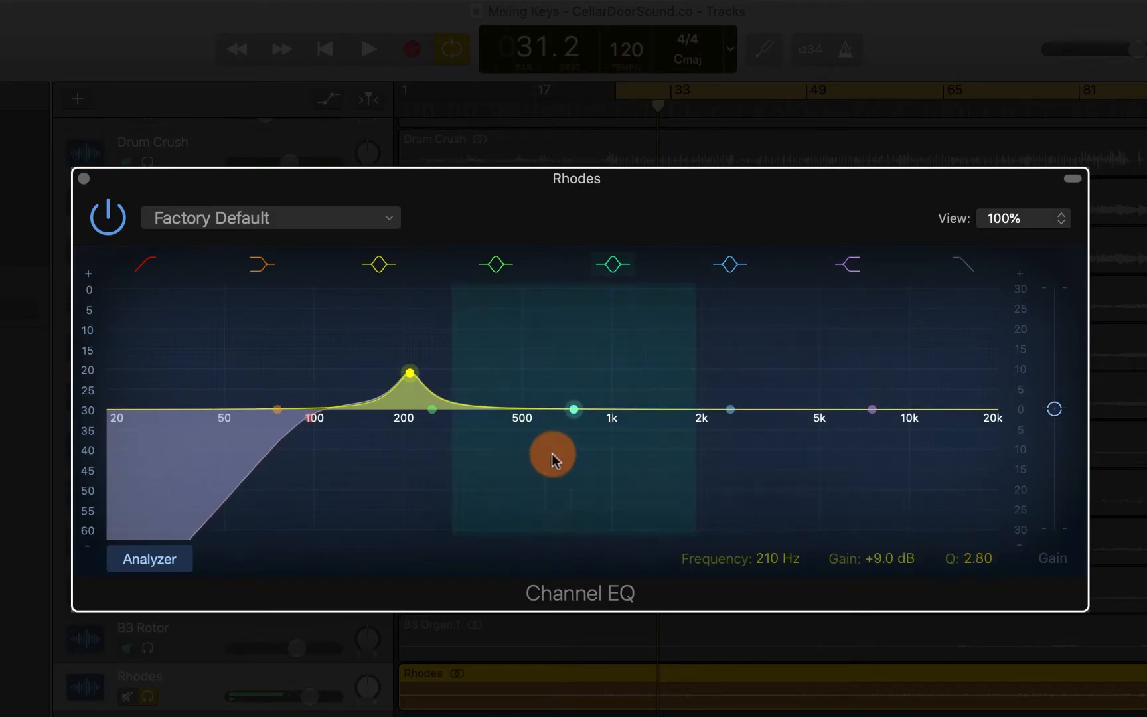
key(space)
drag(409, 368, 401, 321)
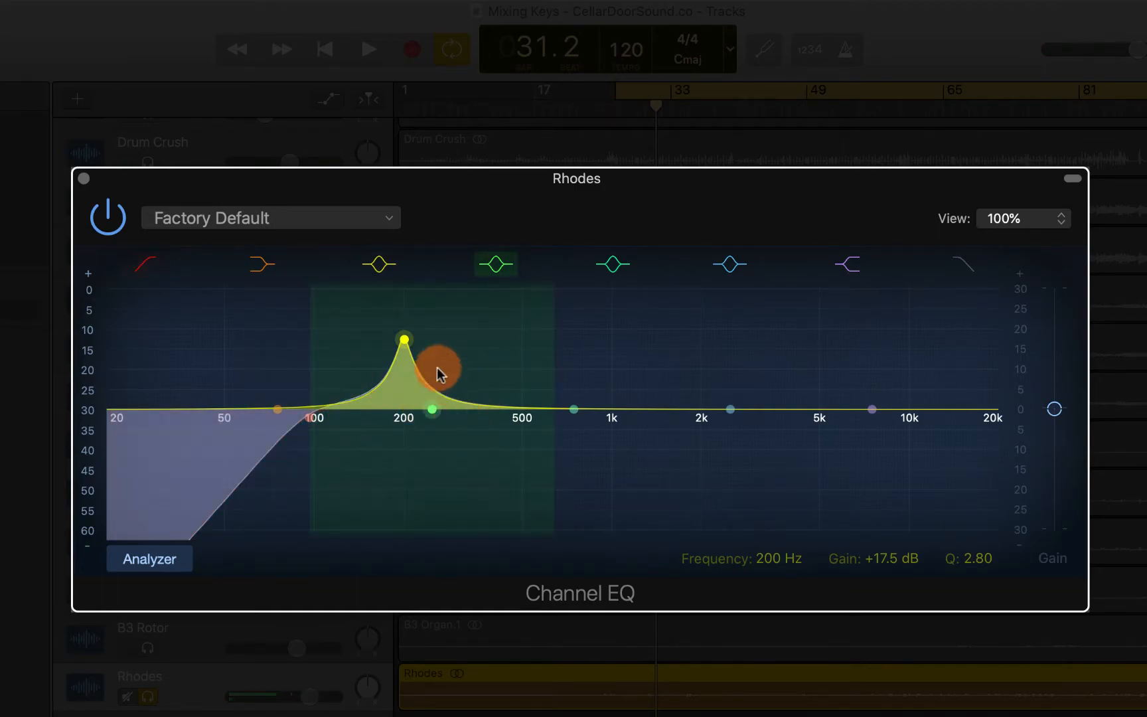
mouse_move(976, 554)
mouse_down()
mouse_move(980, 546)
mouse_move(983, 560)
mouse_up()
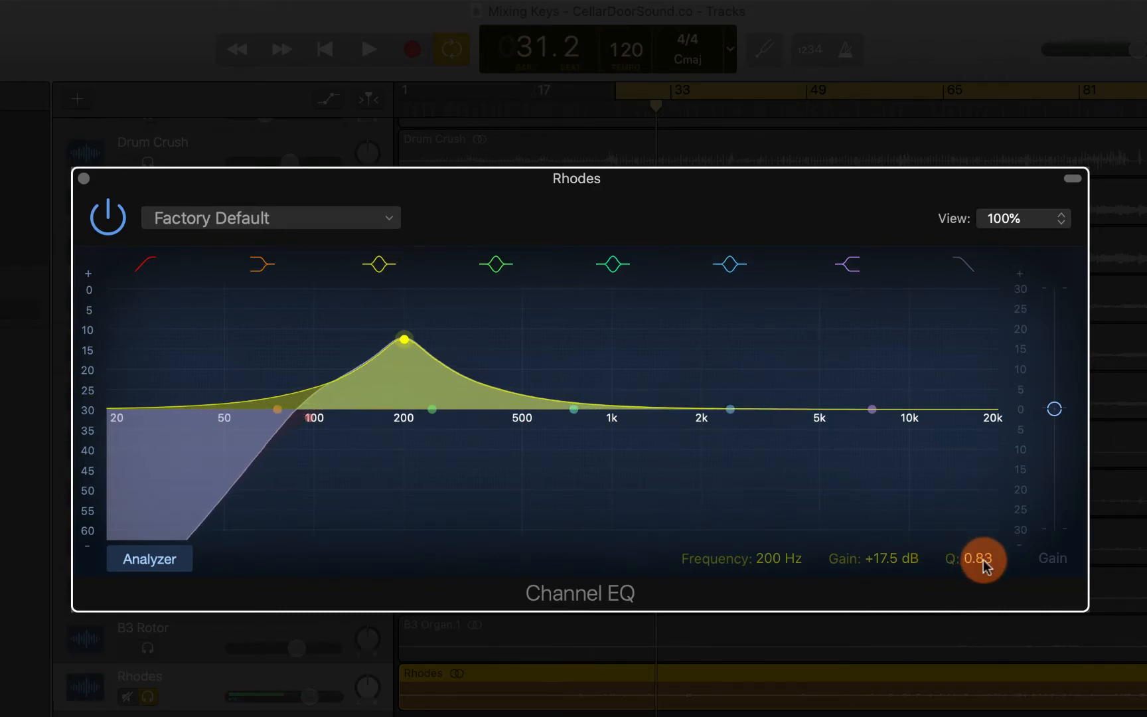
key(space)
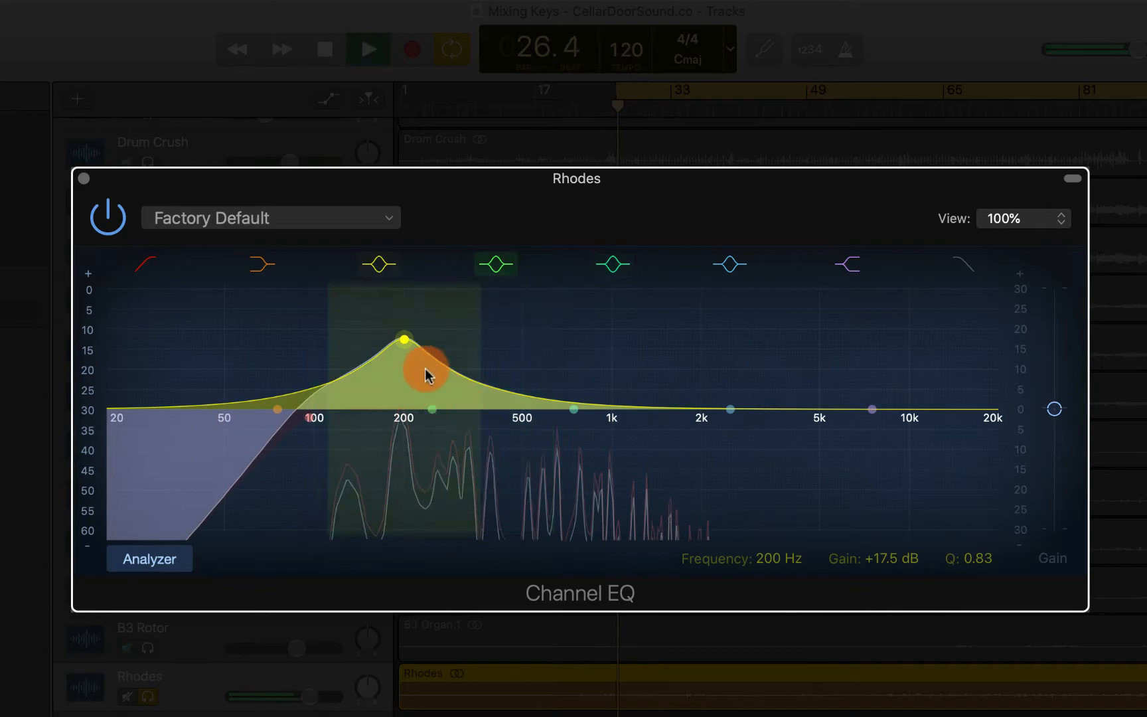
Cut the low-mid band to -7 dB at about 192 Hz and compare the EQ bypassed and active
drag(403, 337, 397, 438)
click(108, 219)
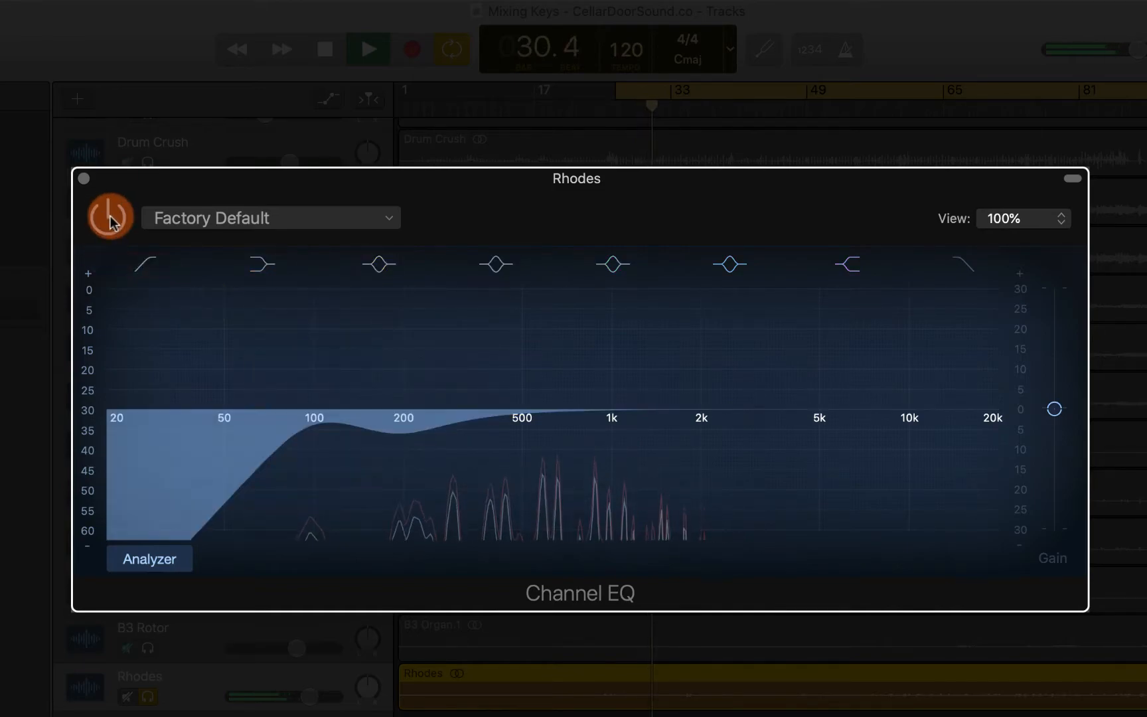
click(110, 219)
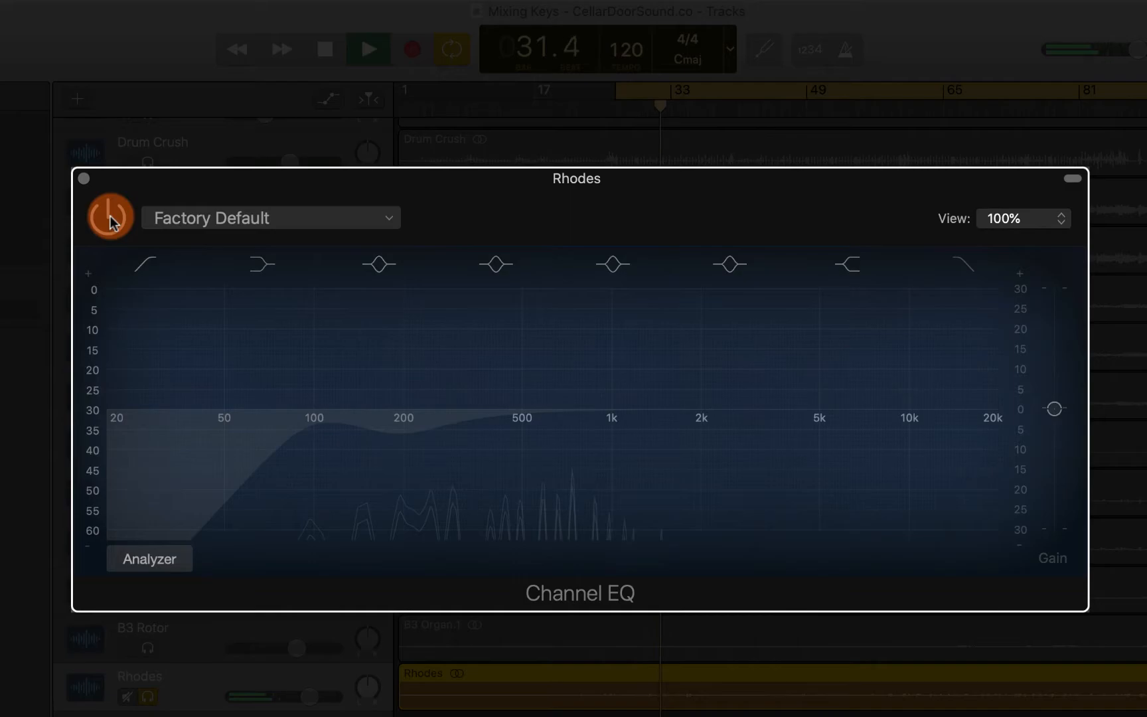
click(111, 219)
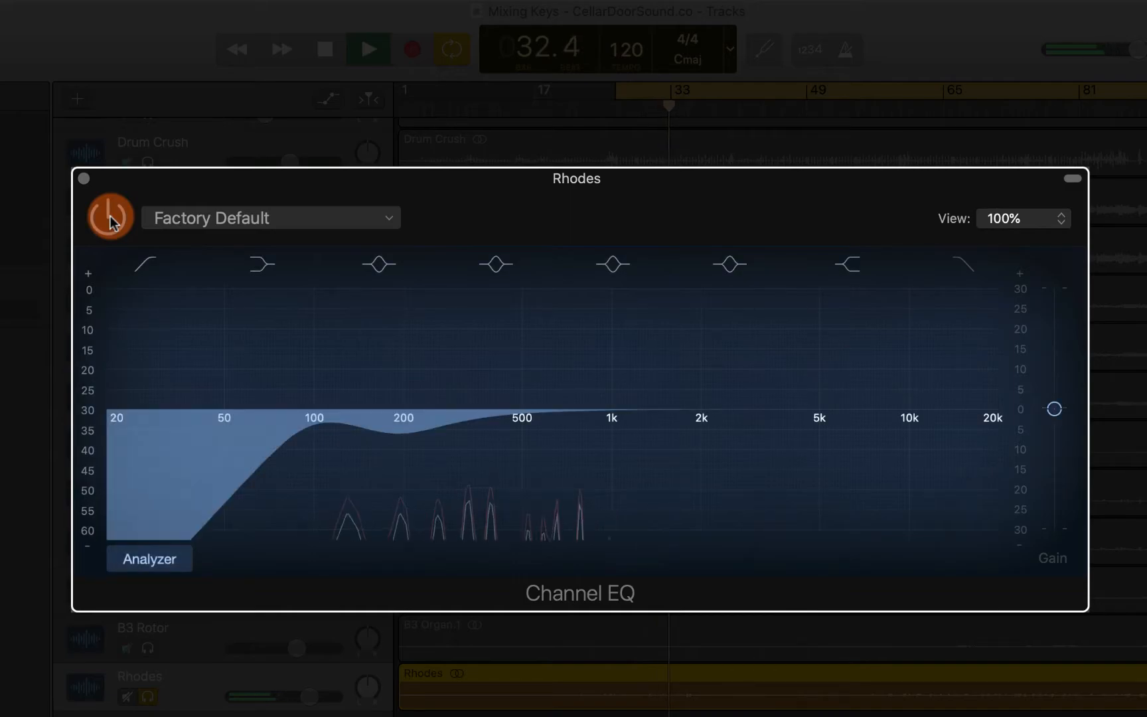
drag(396, 443, 397, 446)
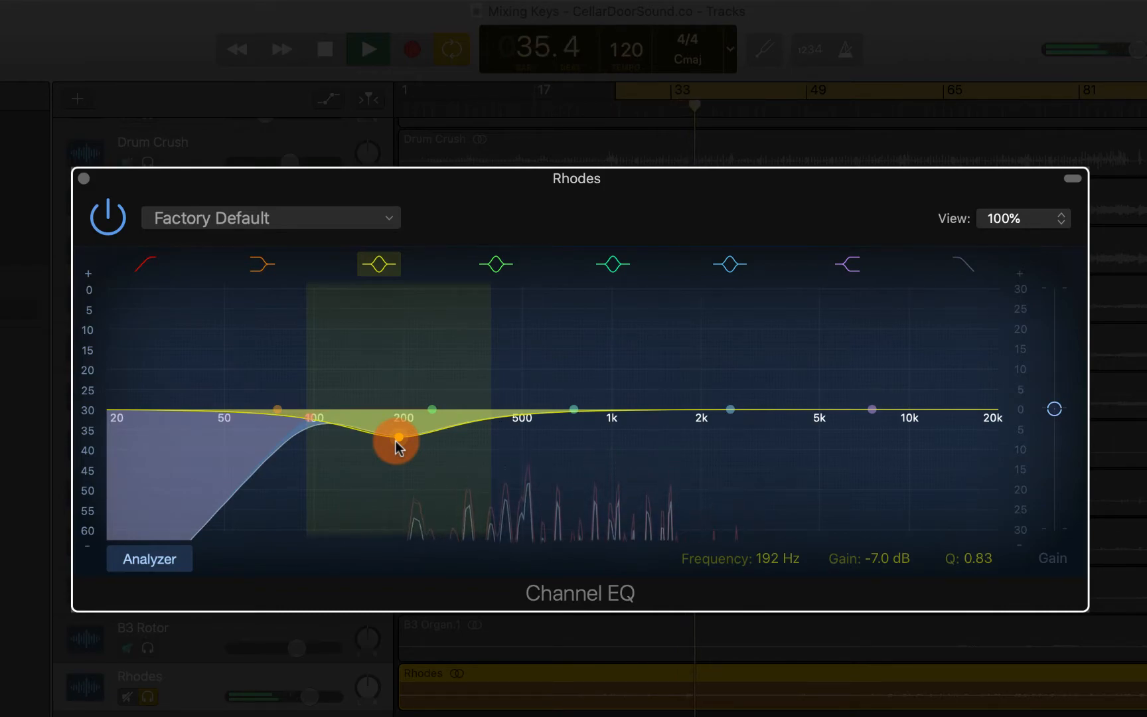
key(space)
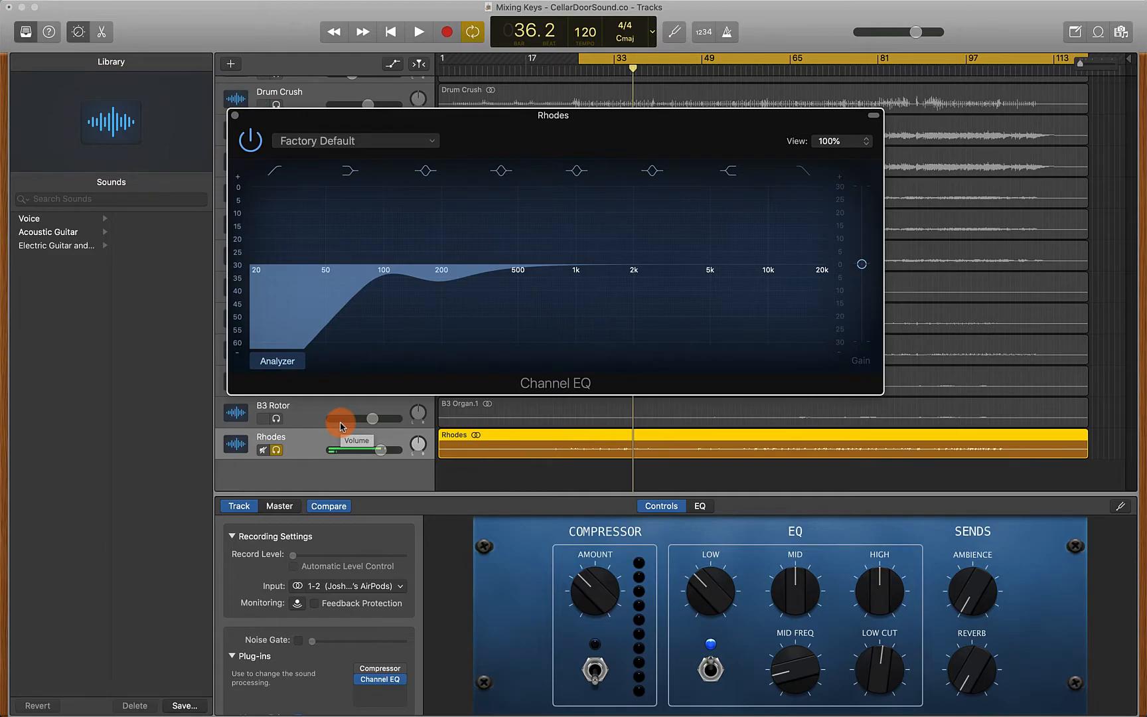
Close the Channel EQ window, turn off the Rhodes solo and play the full mix
click(236, 118)
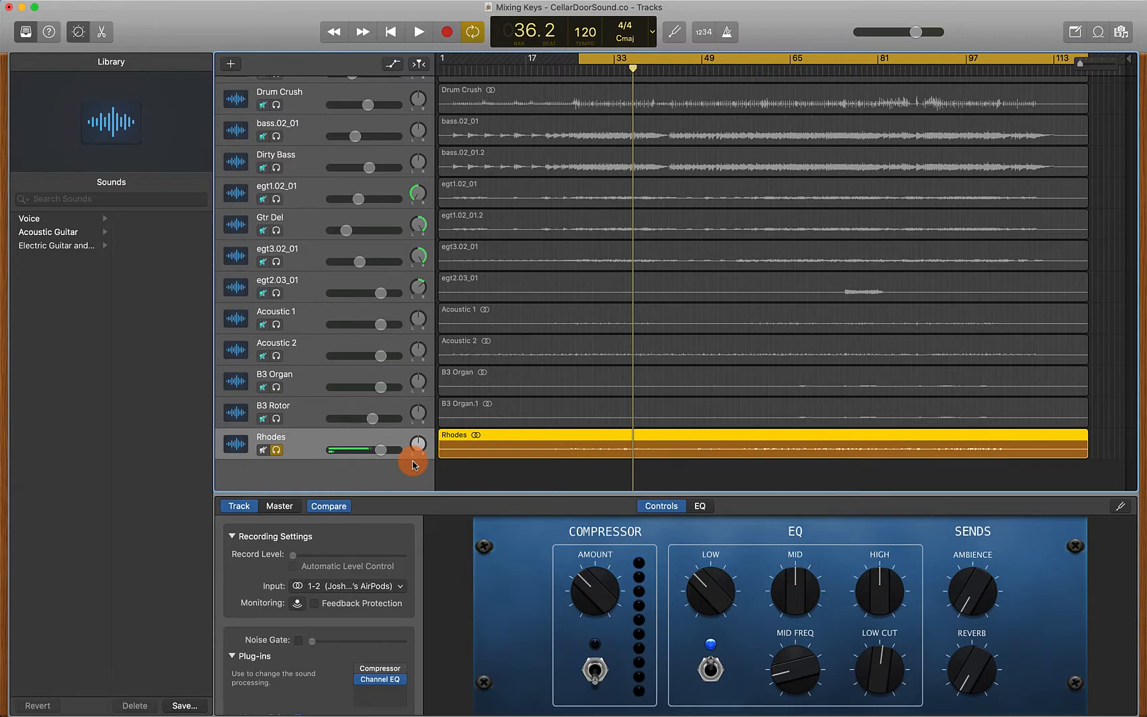
click(276, 450)
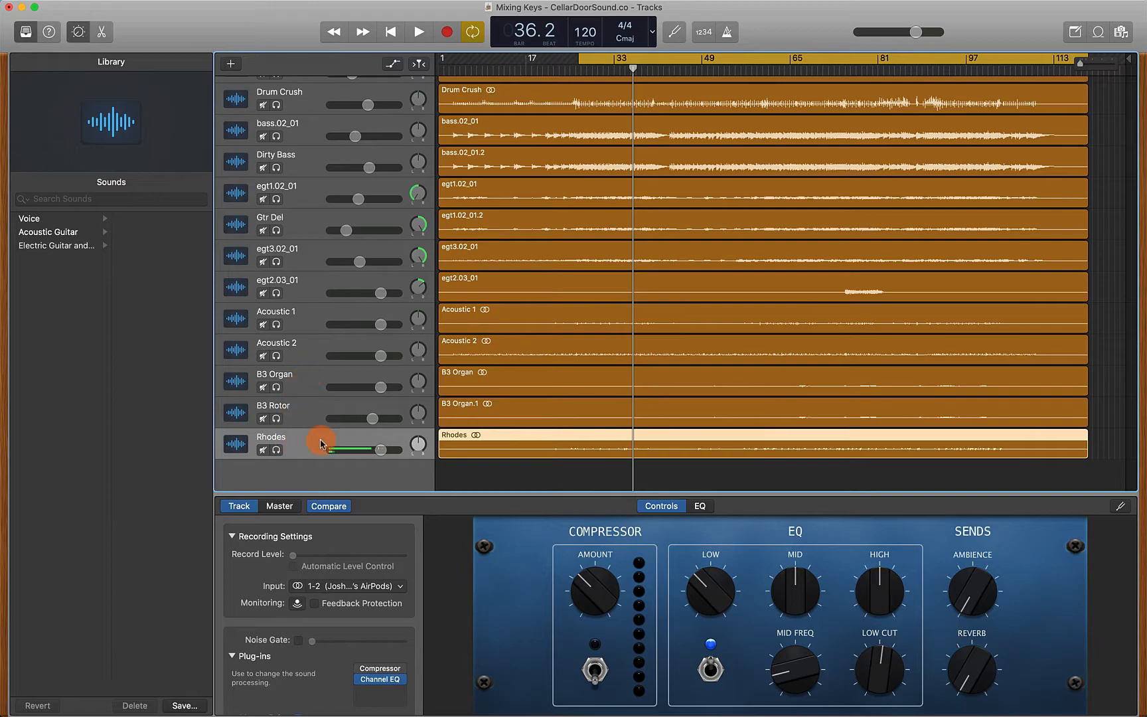
key(space)
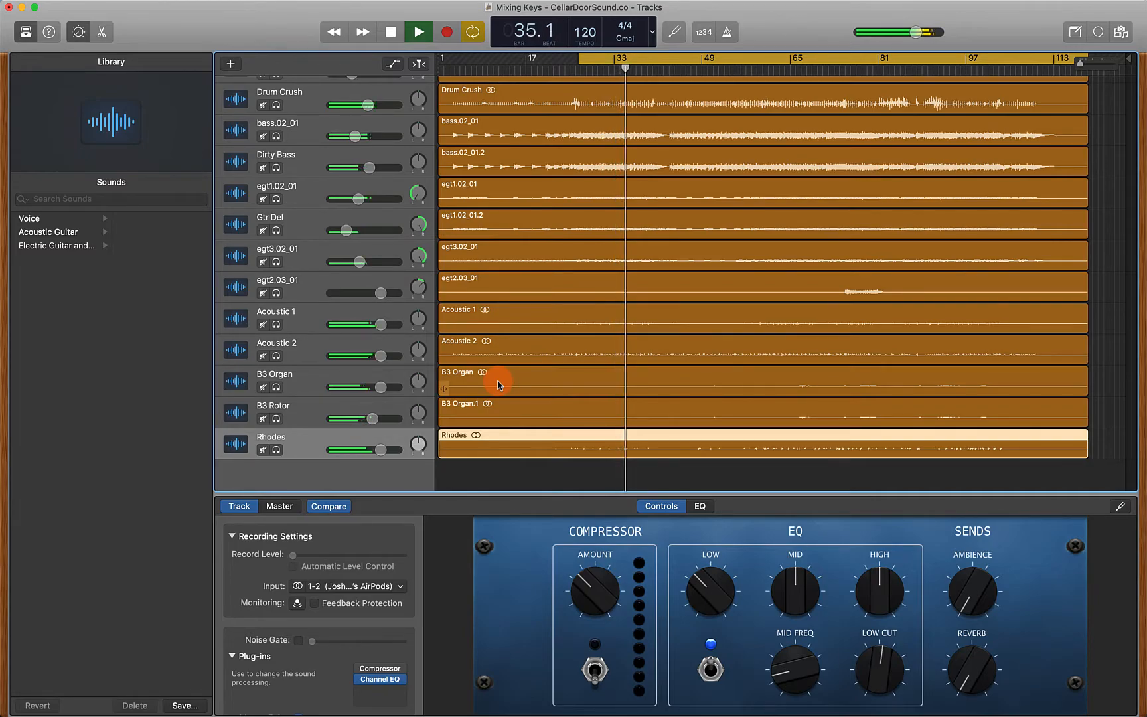
key(space)
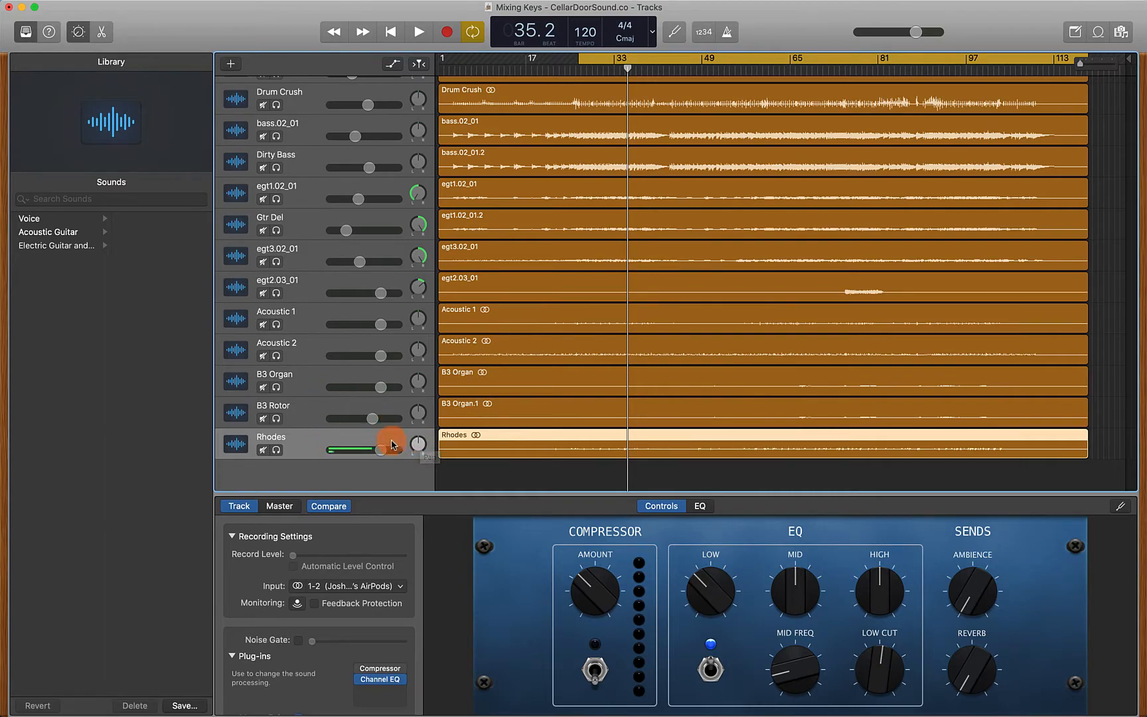
Pan Rhodes slightly right and B3 Organ slightly left, and lower the B3 Rotor volume during playback
drag(419, 447, 418, 441)
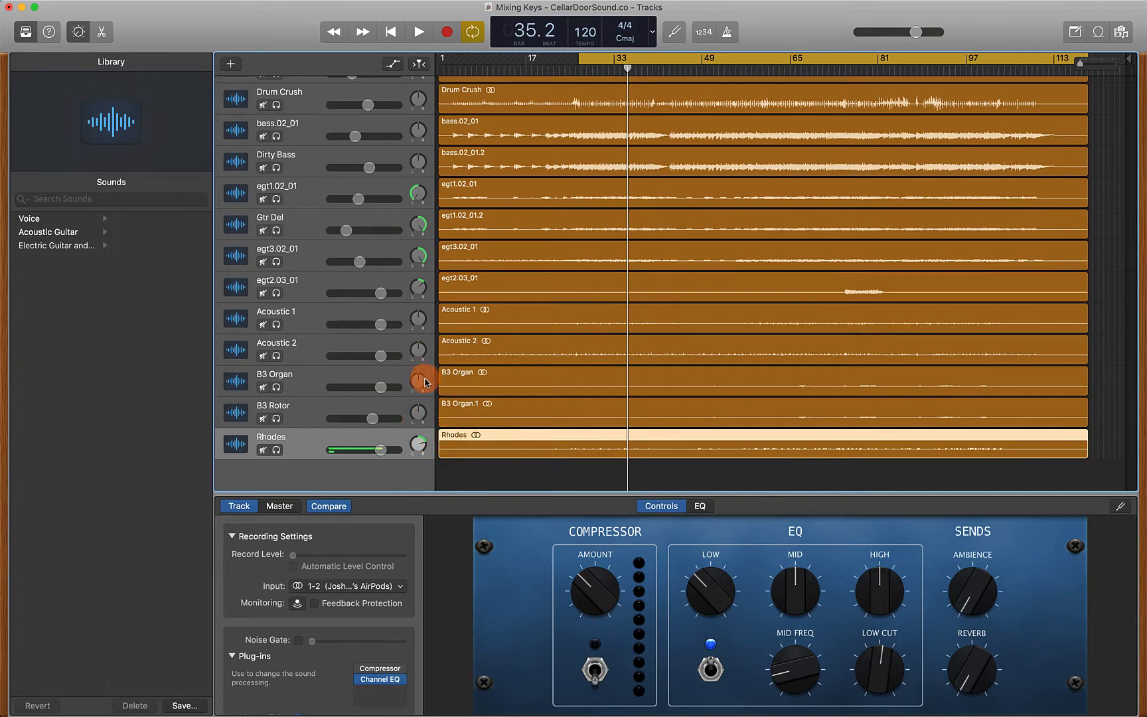
drag(417, 382, 417, 390)
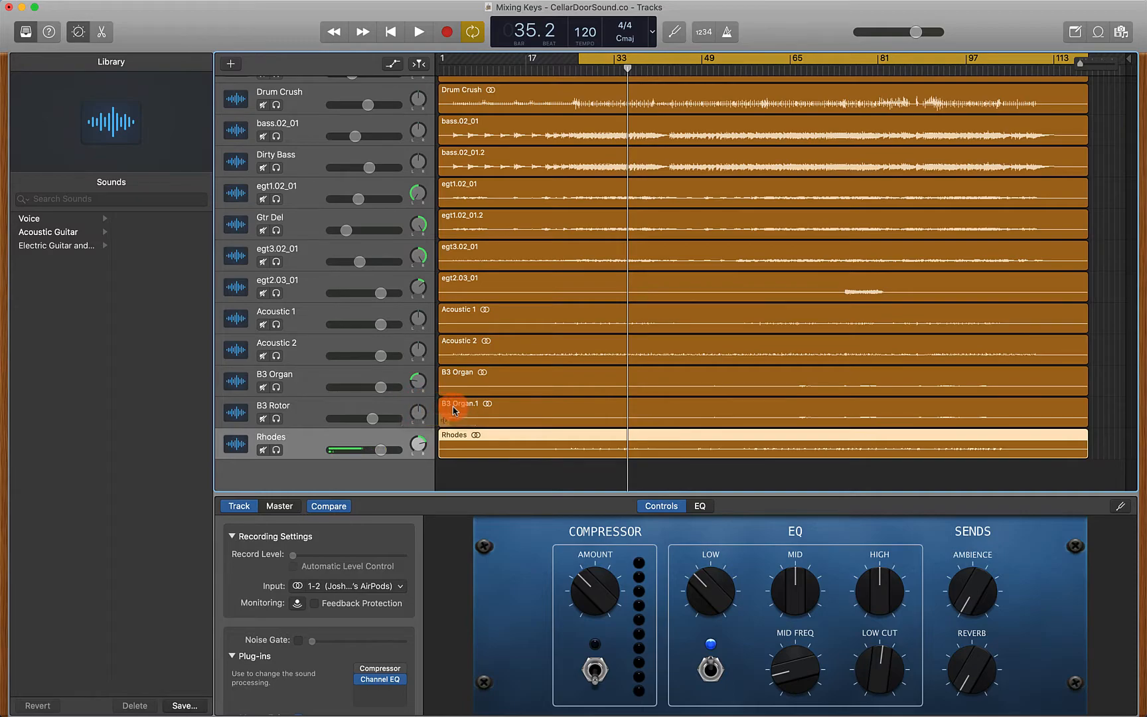
key(space)
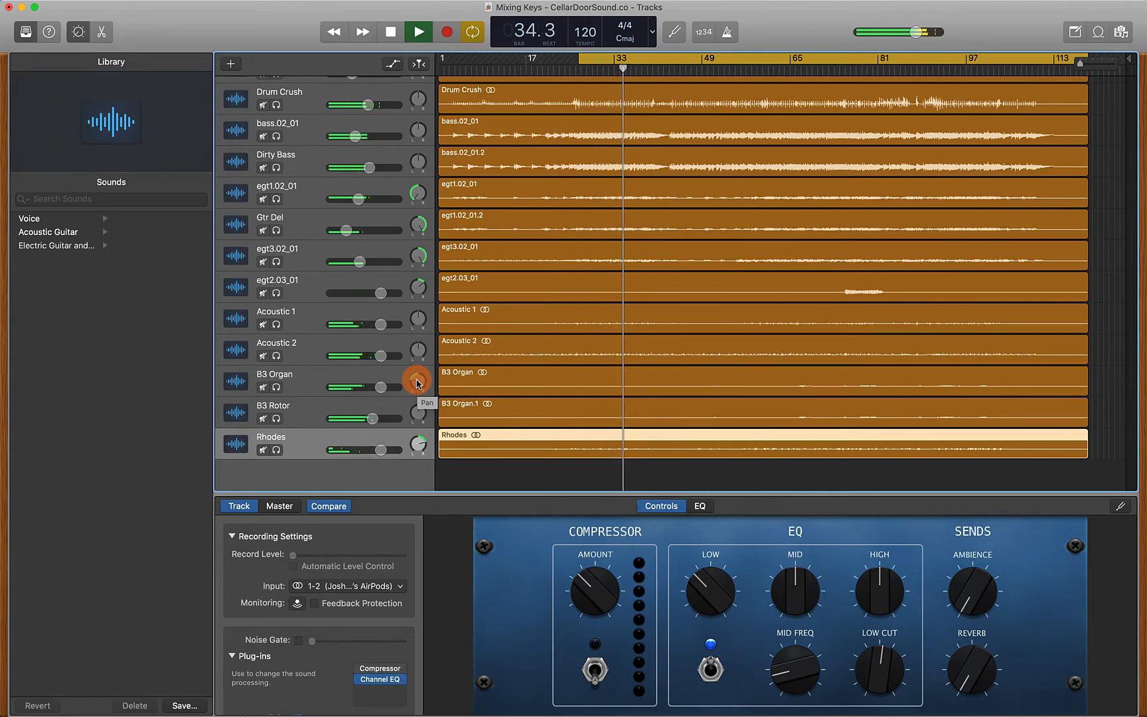
drag(377, 416, 368, 417)
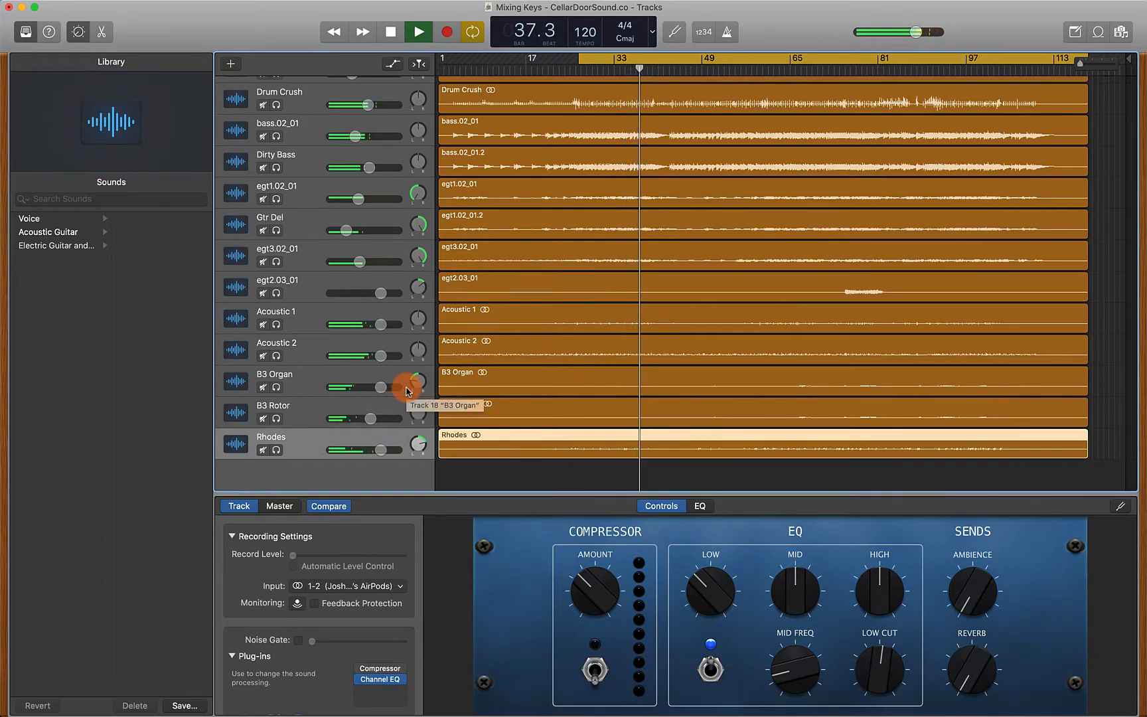
key(space)
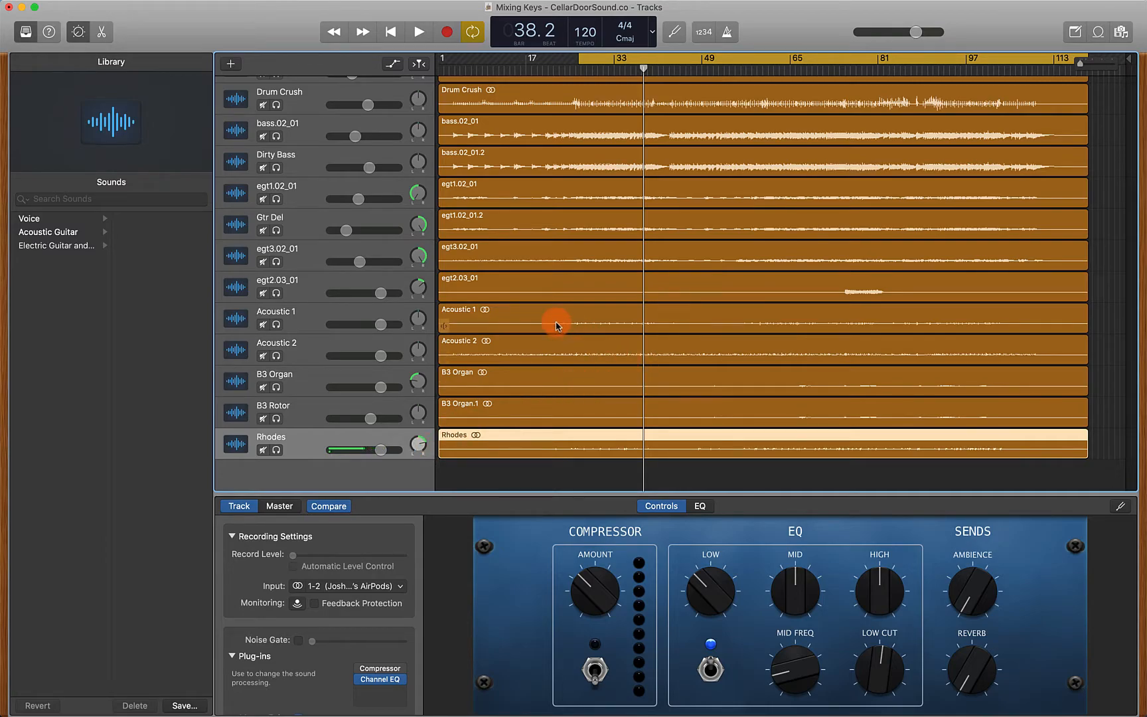
Solo the B3 Rotor and Rhodes tracks together with the B3 Organ
scroll(556, 287, up, 5)
scroll(523, 166, up, 3)
scroll(558, 279, down, 5)
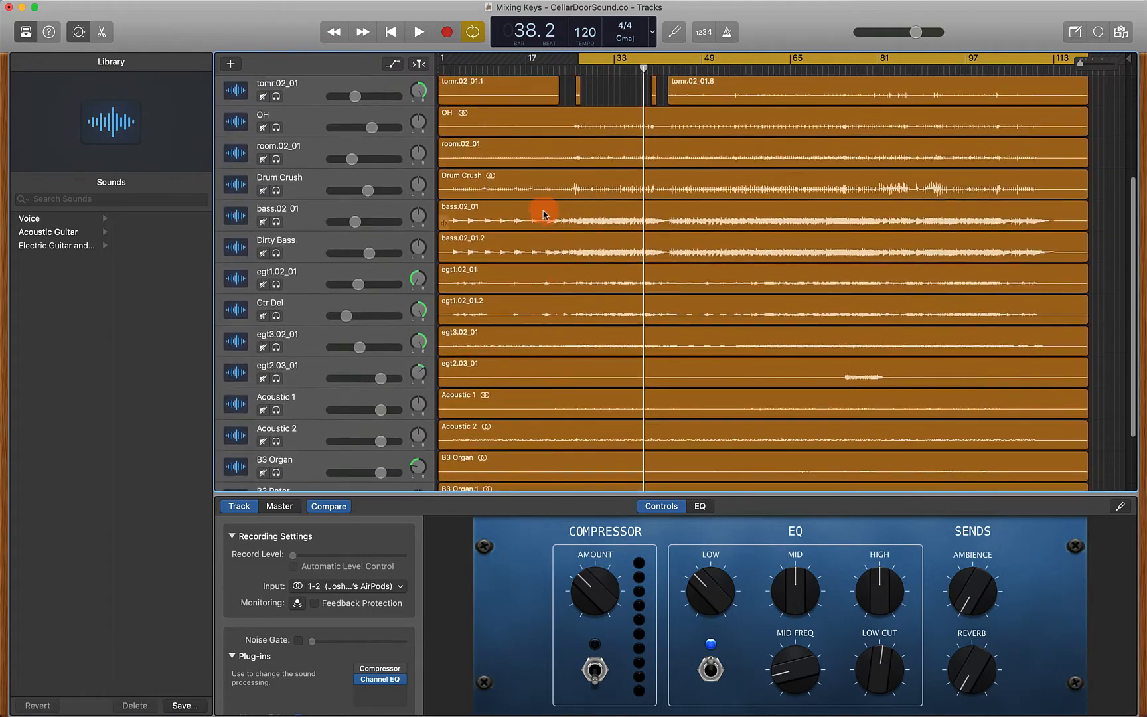
scroll(556, 339, down, 3)
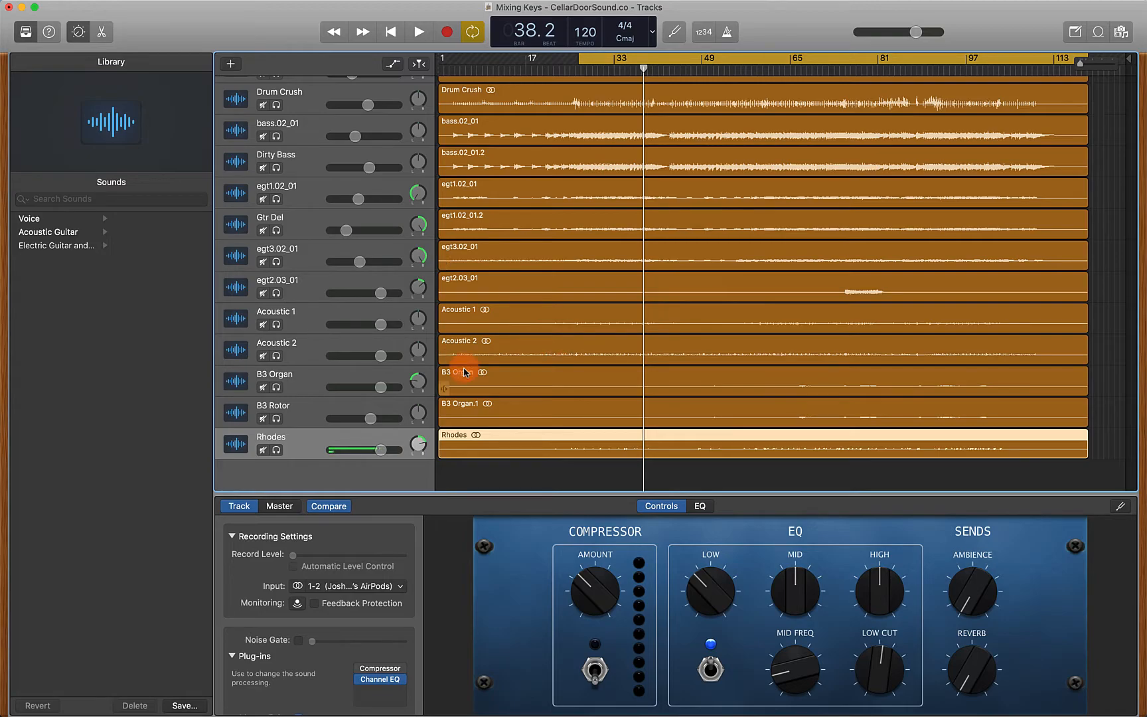
click(276, 419)
click(276, 450)
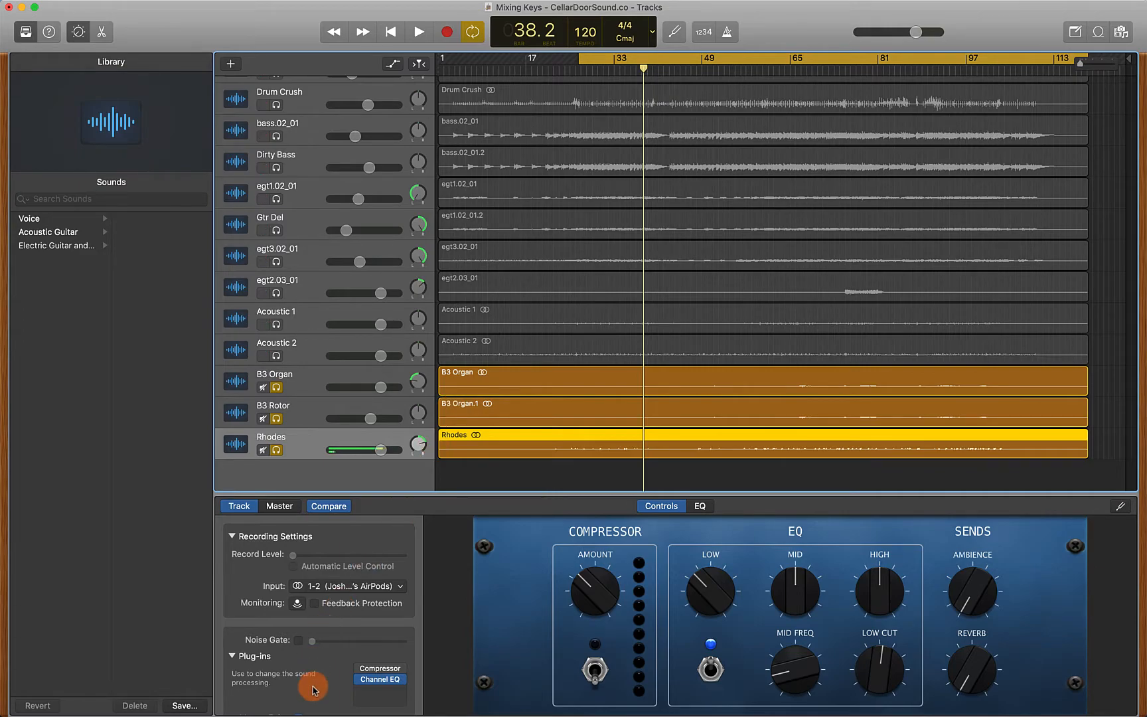
Scroll through the track list and the track inspector's plug-in and master effect settings
scroll(313, 656, down, 3)
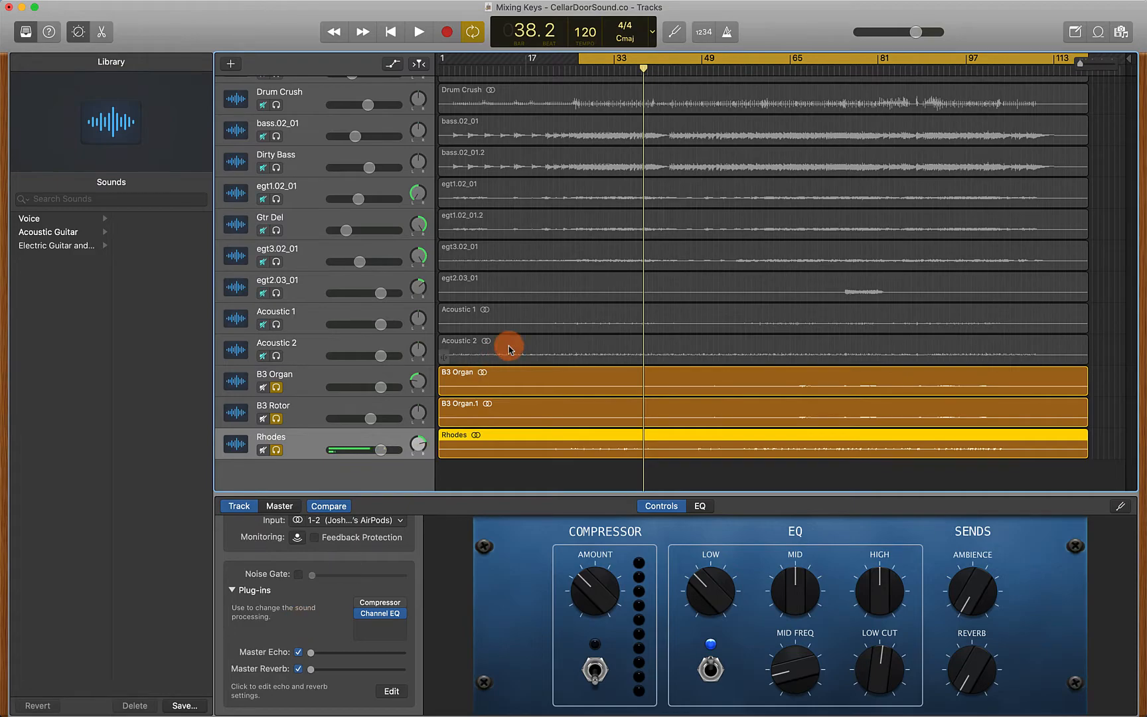
scroll(510, 349, up, 1)
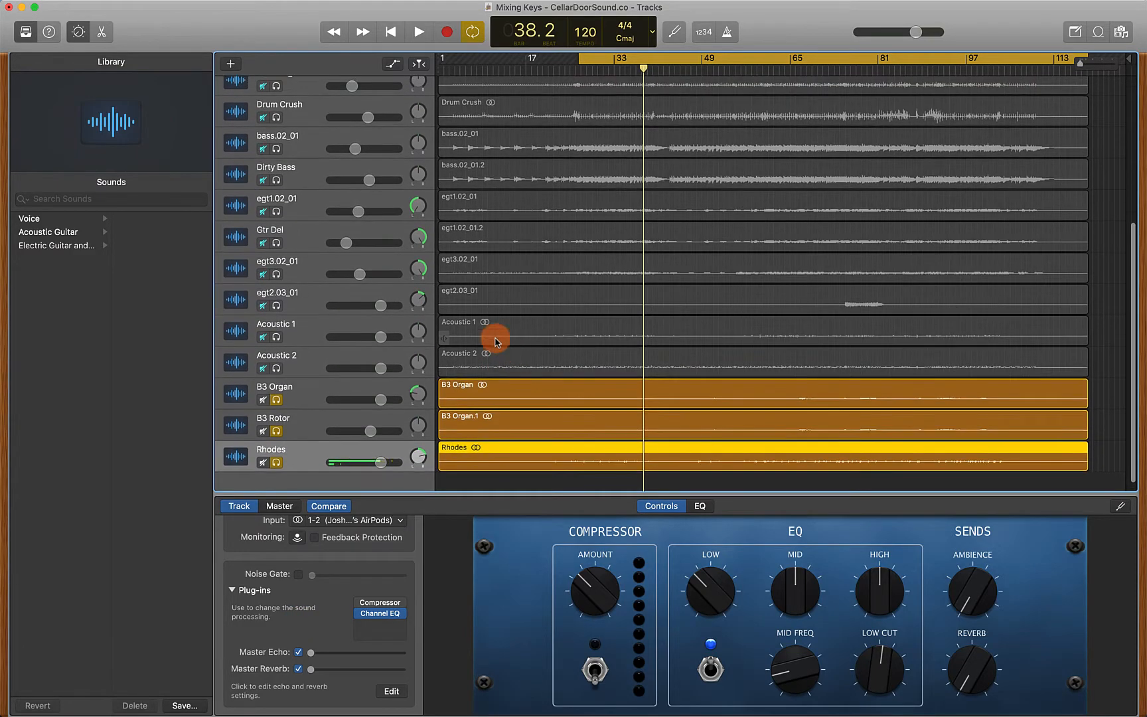
scroll(475, 251, up, 3)
scroll(475, 246, up, 4)
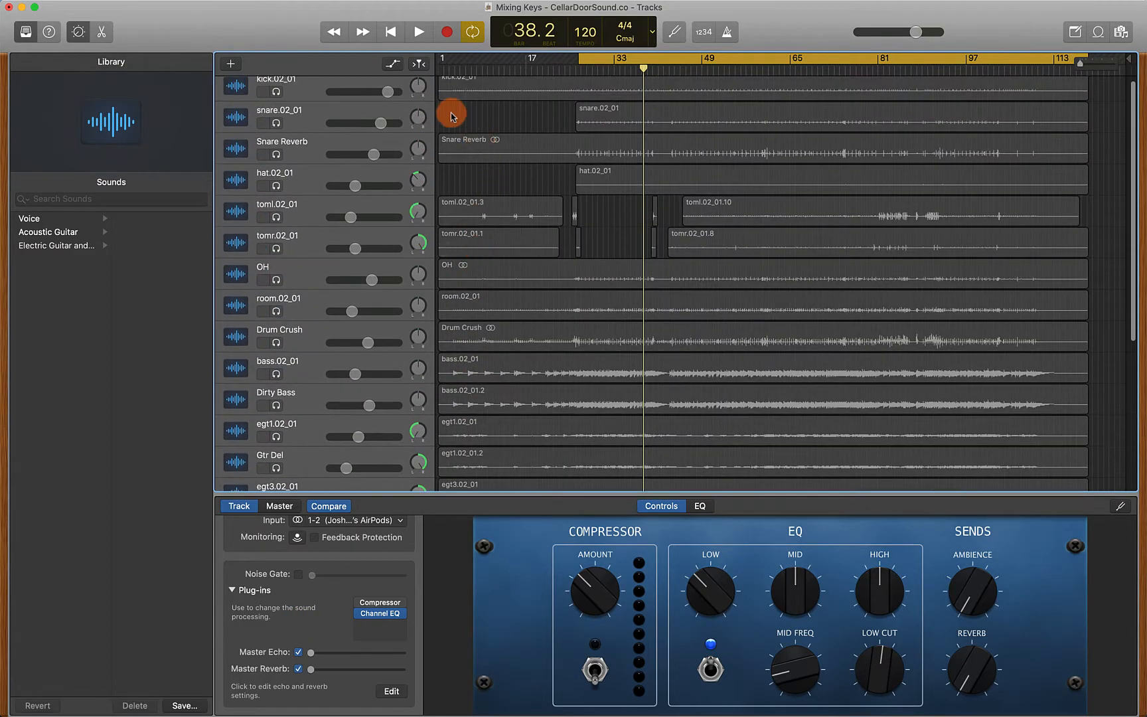
scroll(441, 272, down, 1)
scroll(442, 272, down, 2)
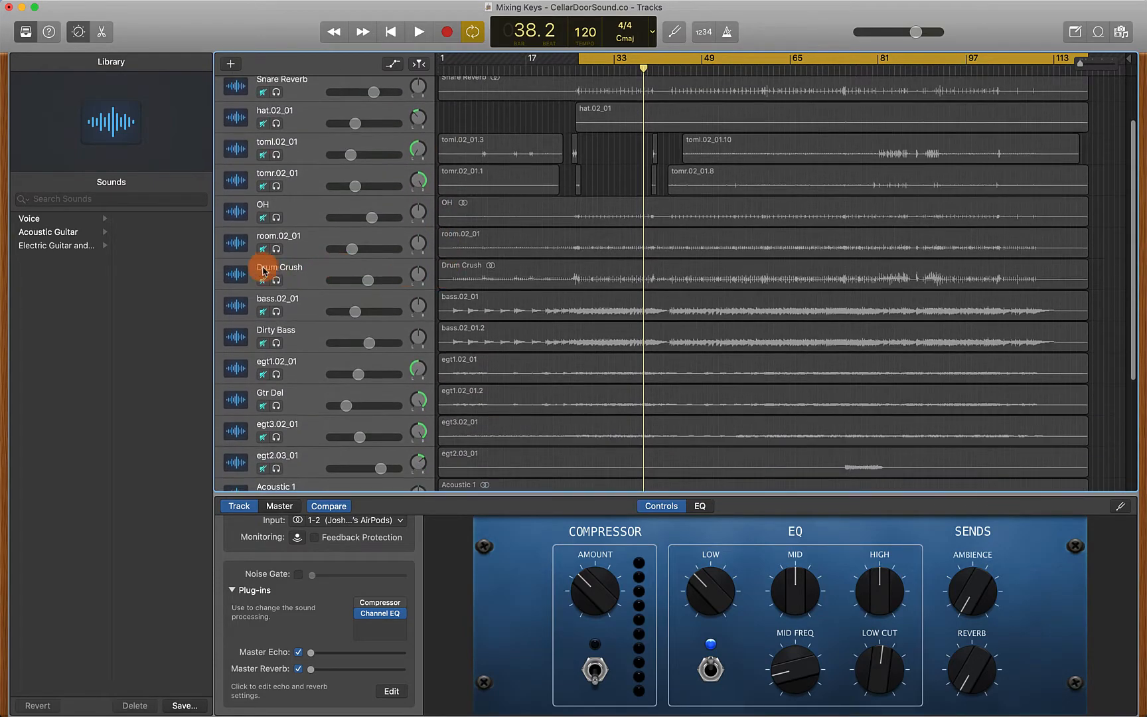
scroll(465, 262, down, 4)
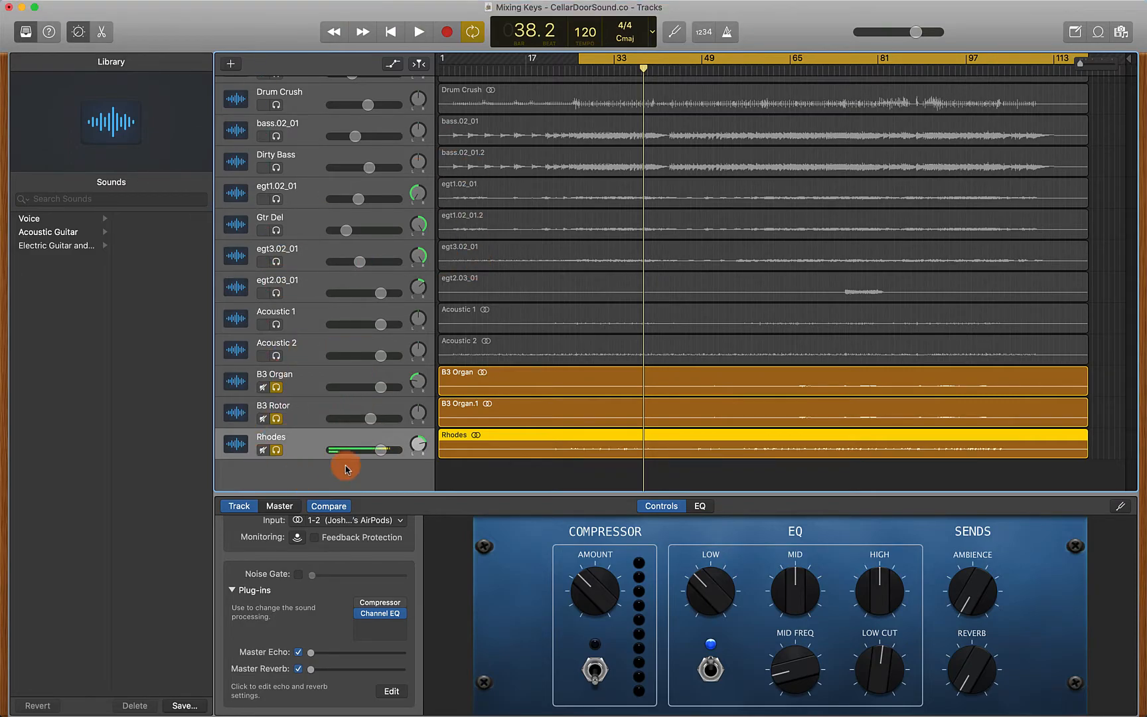
Open the GarageBand Preferences window
click(61, 6)
click(75, 42)
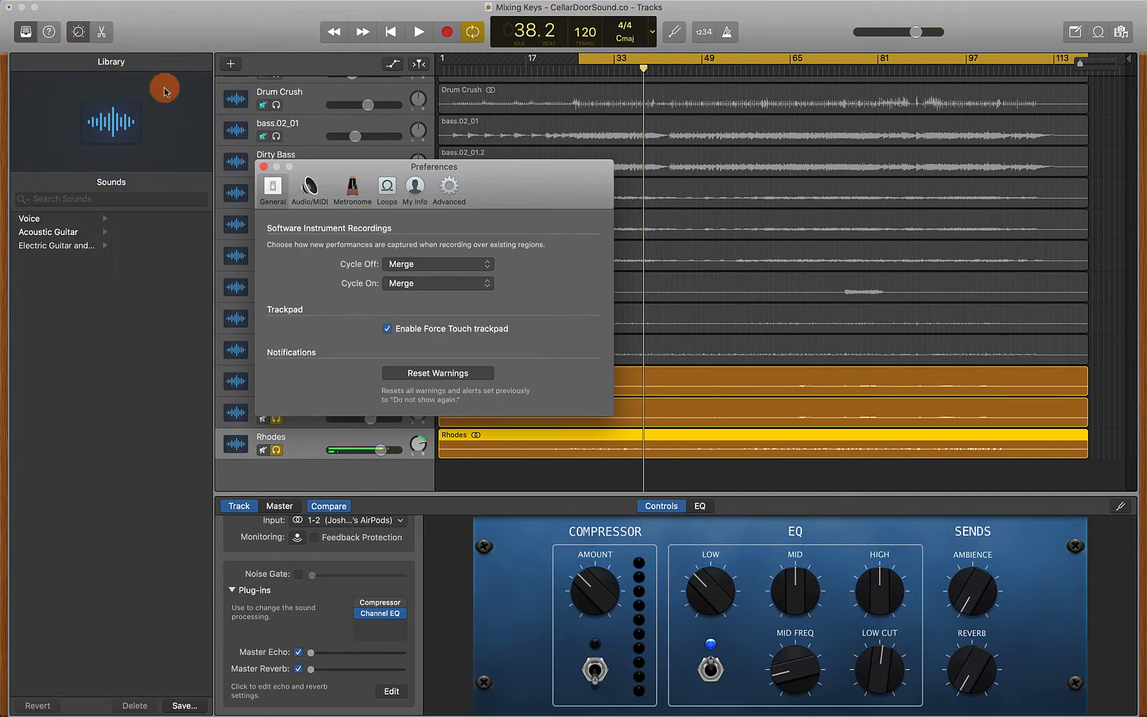
Turn off Auto Normalize in the Advanced preferences and close the Preferences window
click(446, 197)
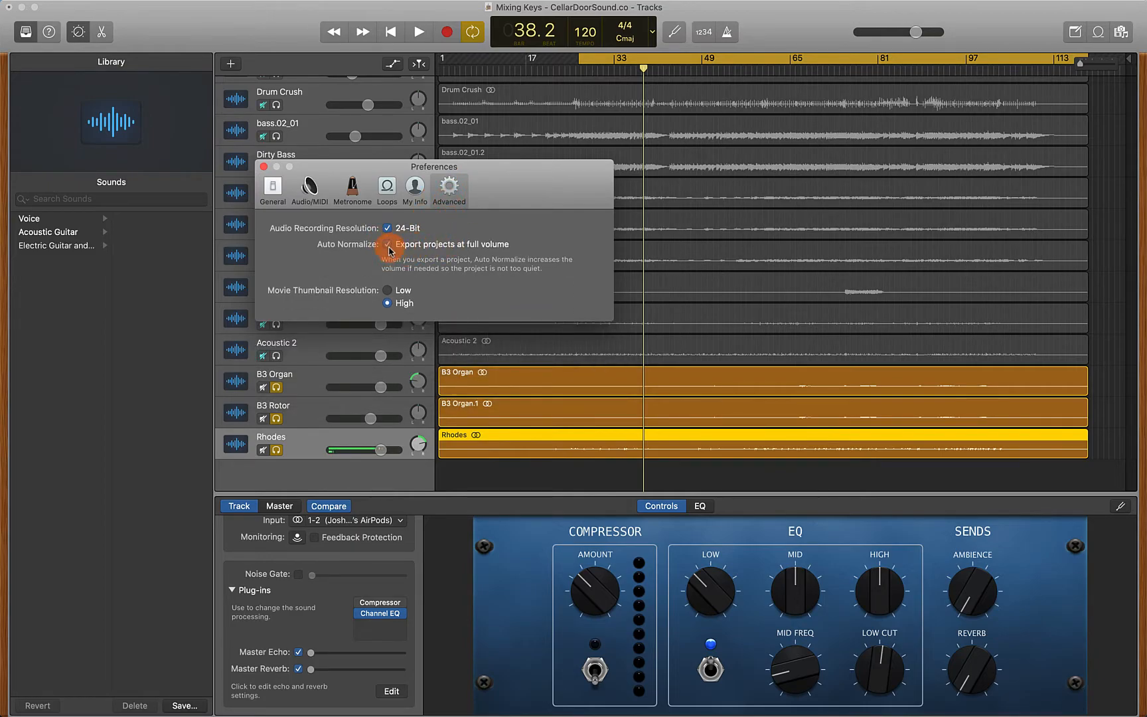
click(388, 245)
click(264, 166)
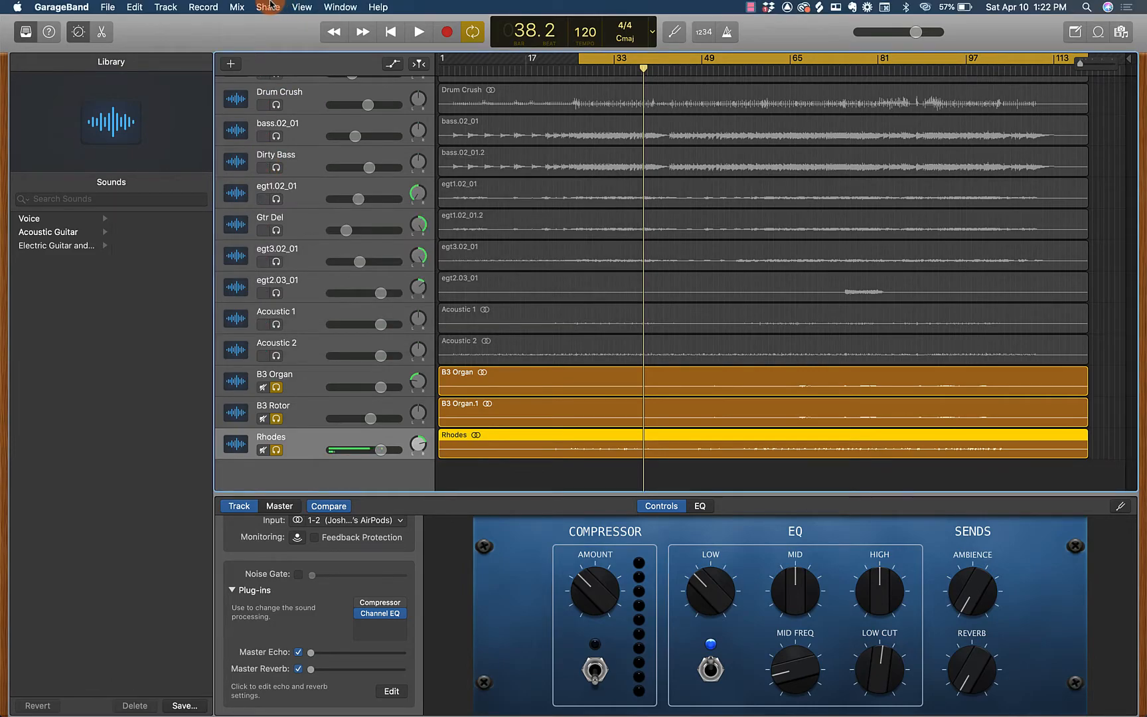
Export the song to disk in the Downloads folder as an uncompressed 24-bit WAVE file named Keys Verb
click(269, 7)
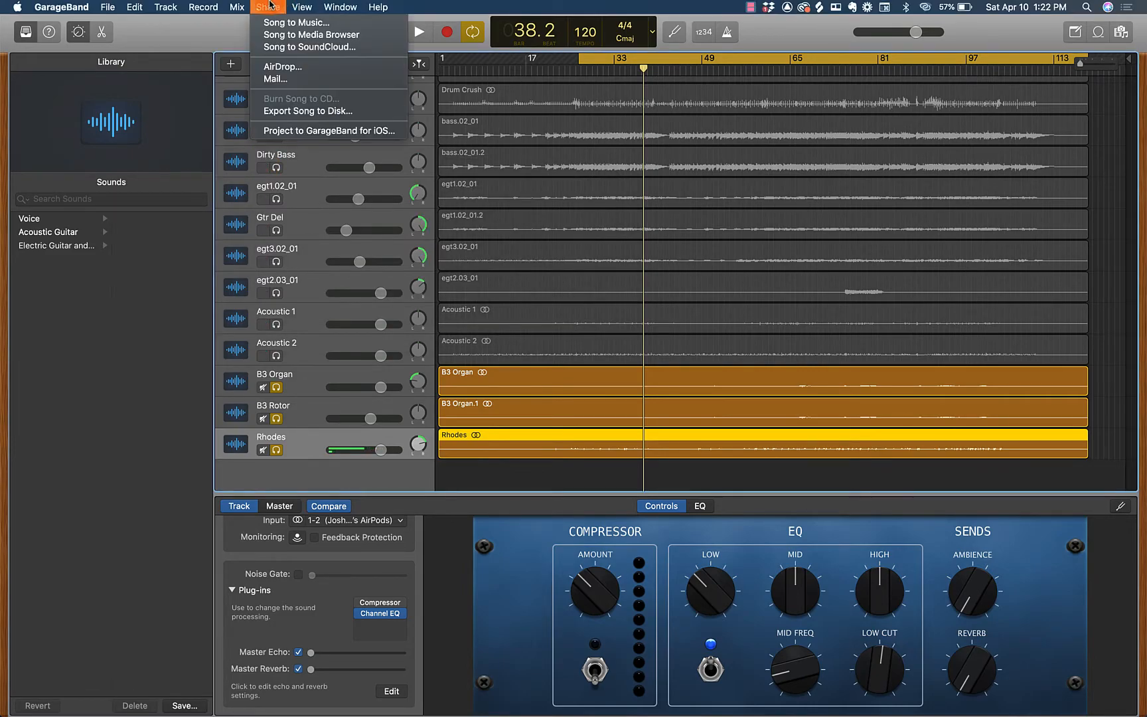
click(307, 111)
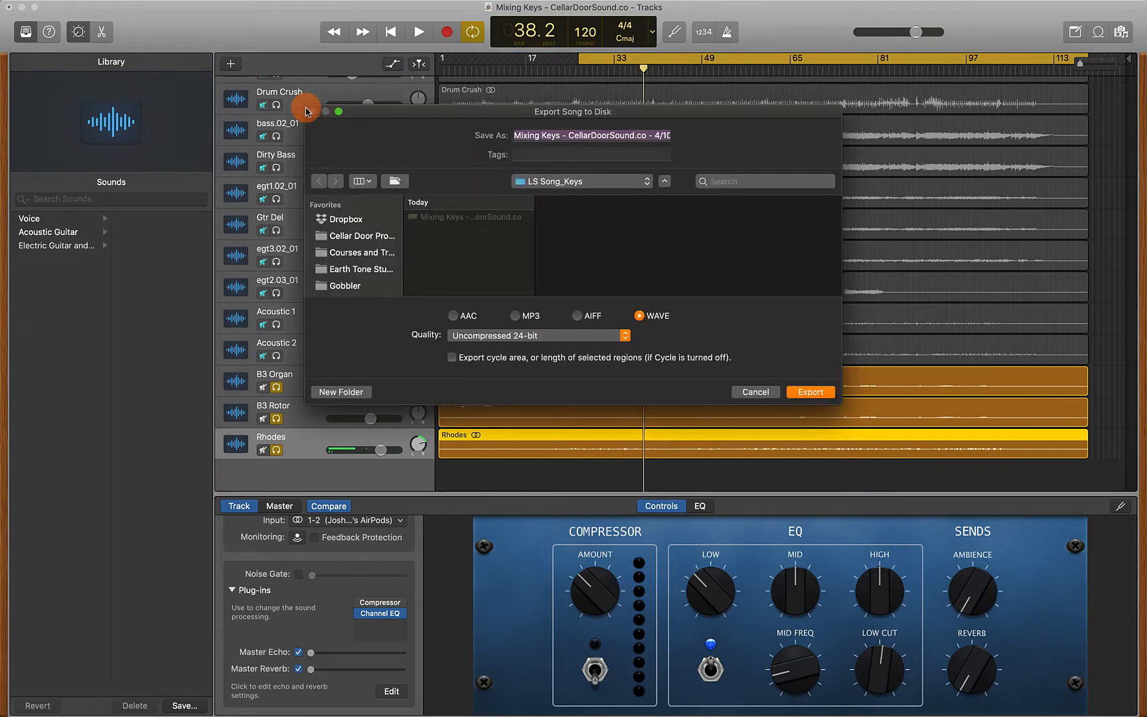
scroll(364, 251, down, 3)
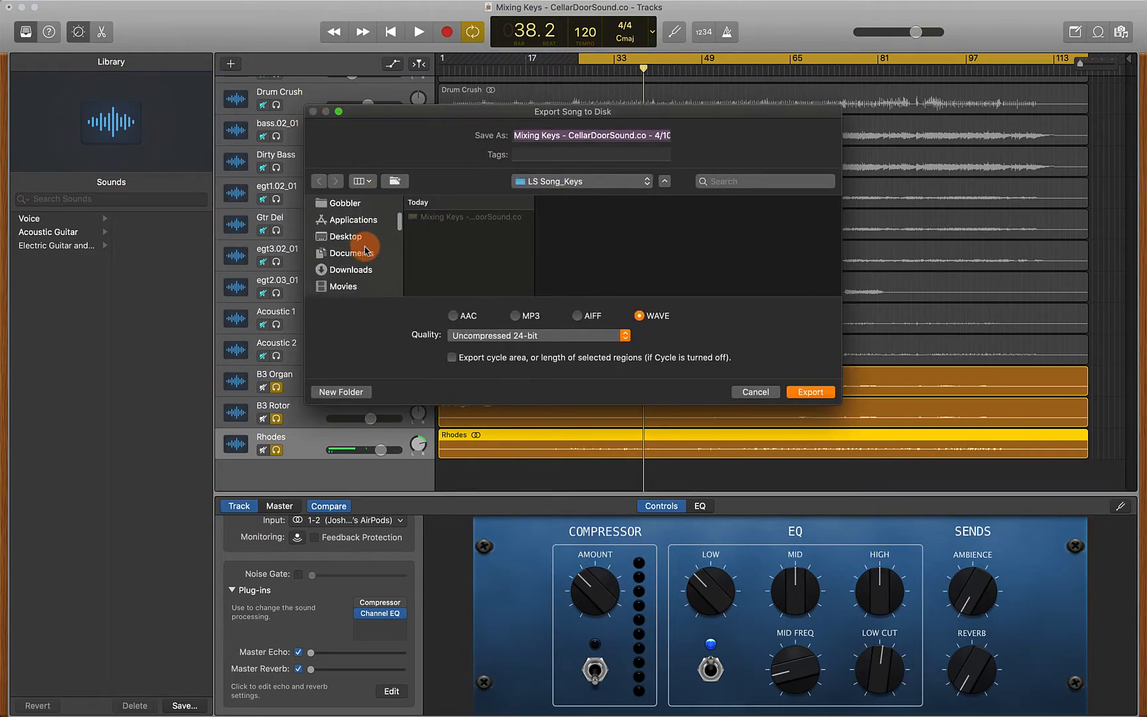
click(358, 261)
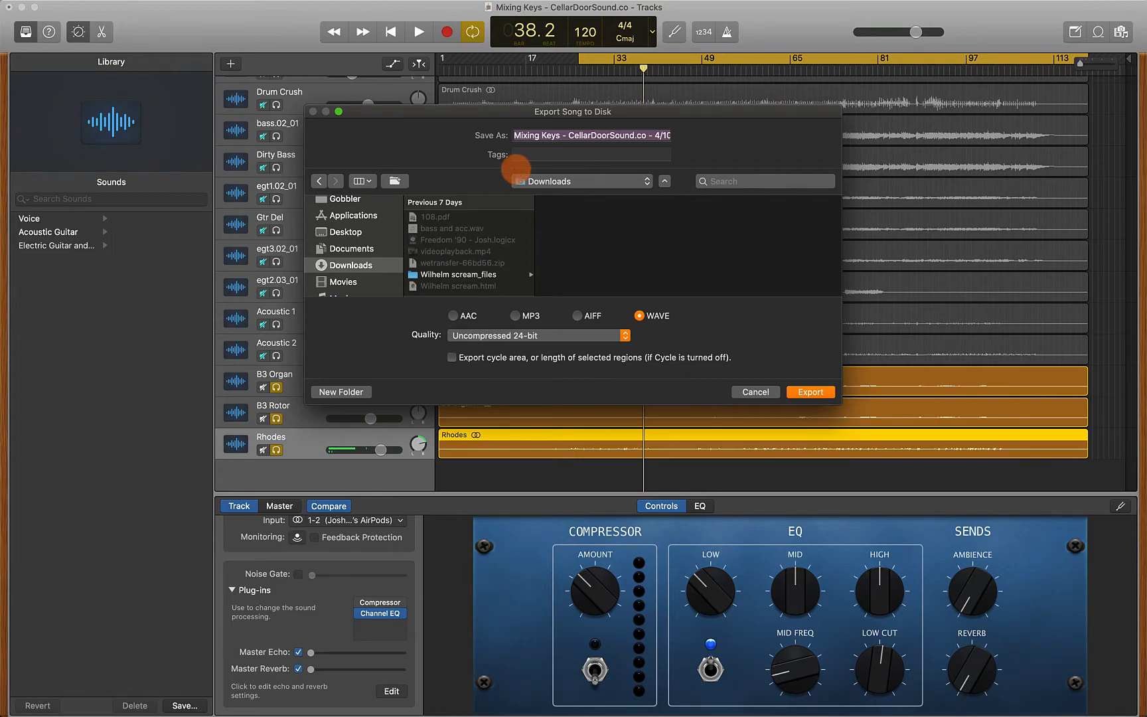
text(Keys Verb)
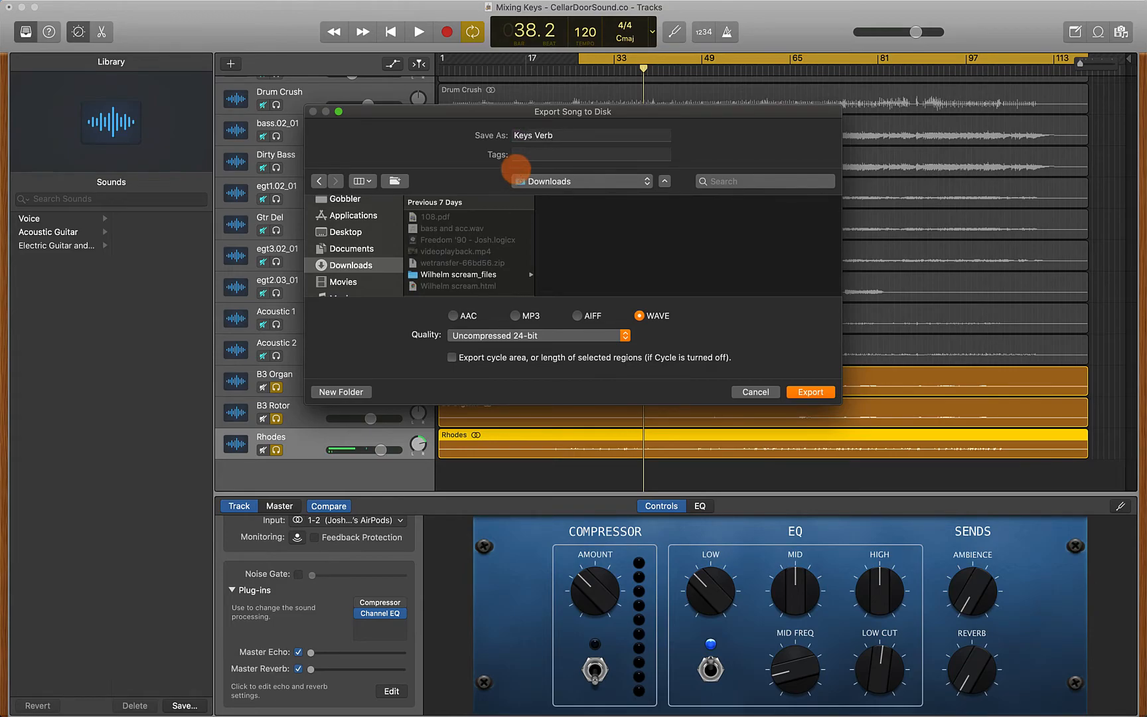
key(Return)
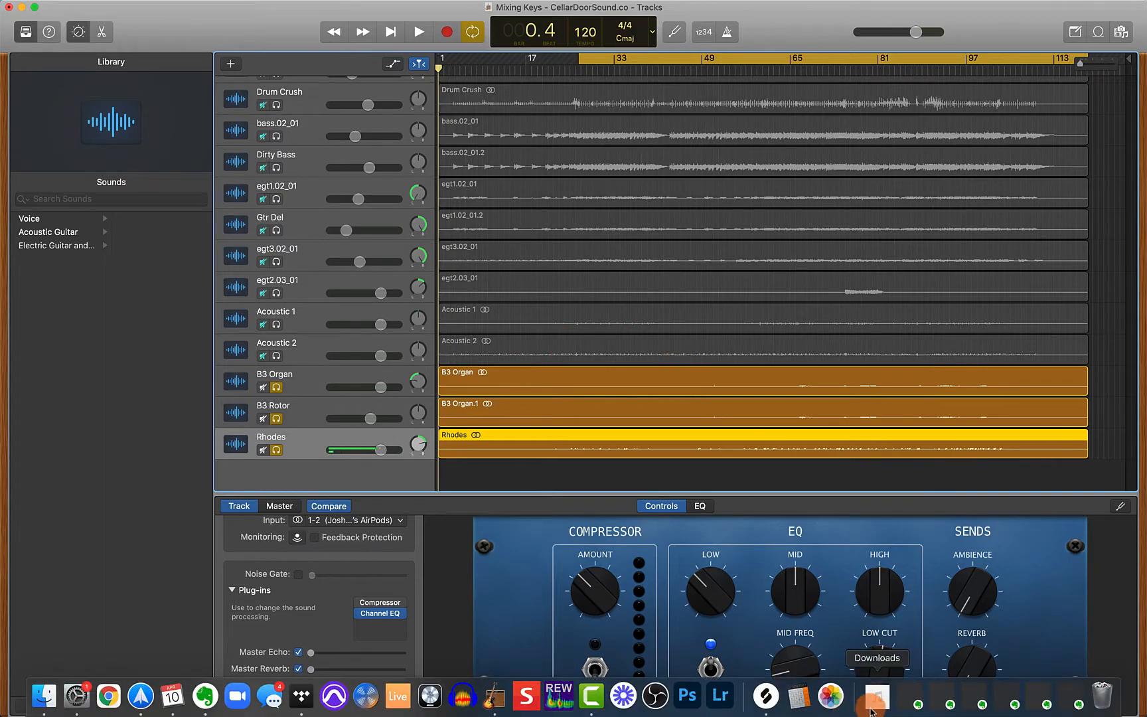
Import Keys Verb.wav from the Downloads folder into the project as a new track below Rhodes
click(873, 709)
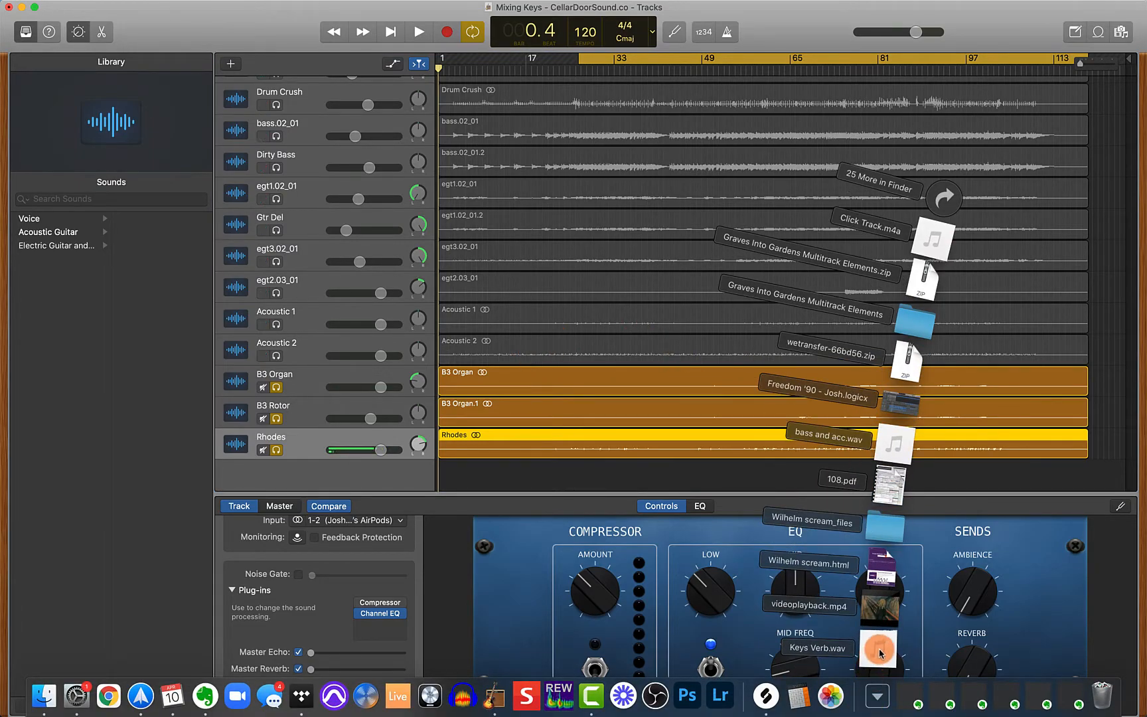
drag(879, 648, 441, 476)
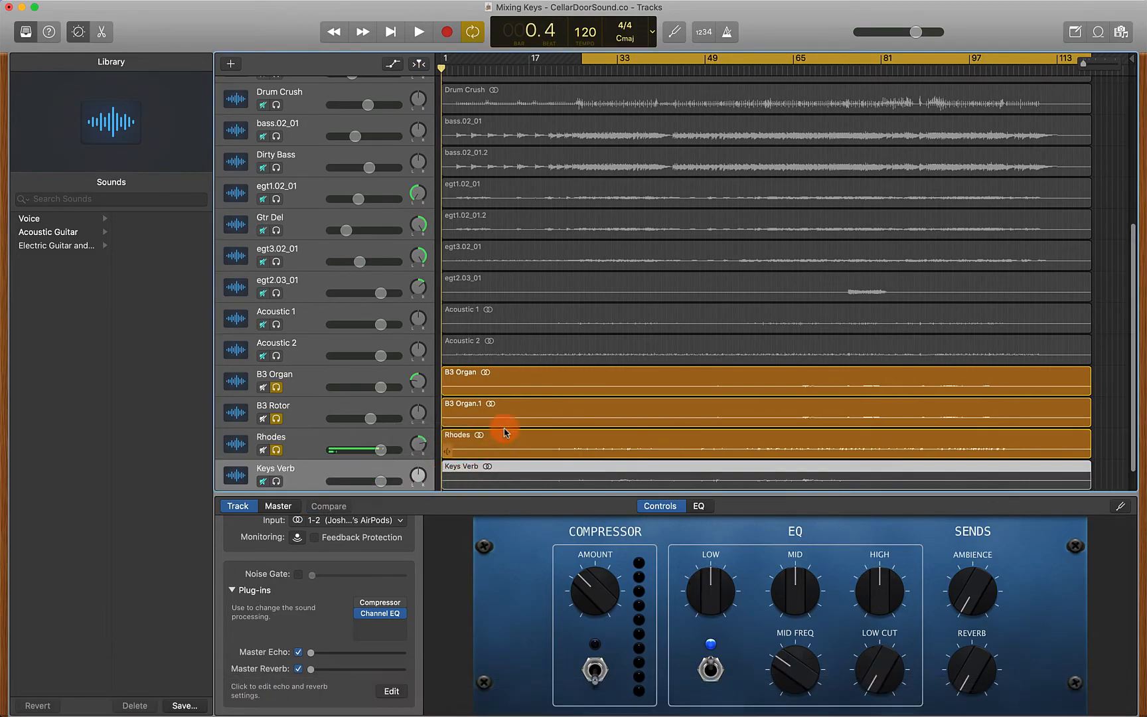
Unsolo the B3 Organ, B3 Rotor and Rhodes tracks, solo only Keys Verb, and play it briefly
scroll(508, 409, down, 1)
drag(274, 356, 273, 411)
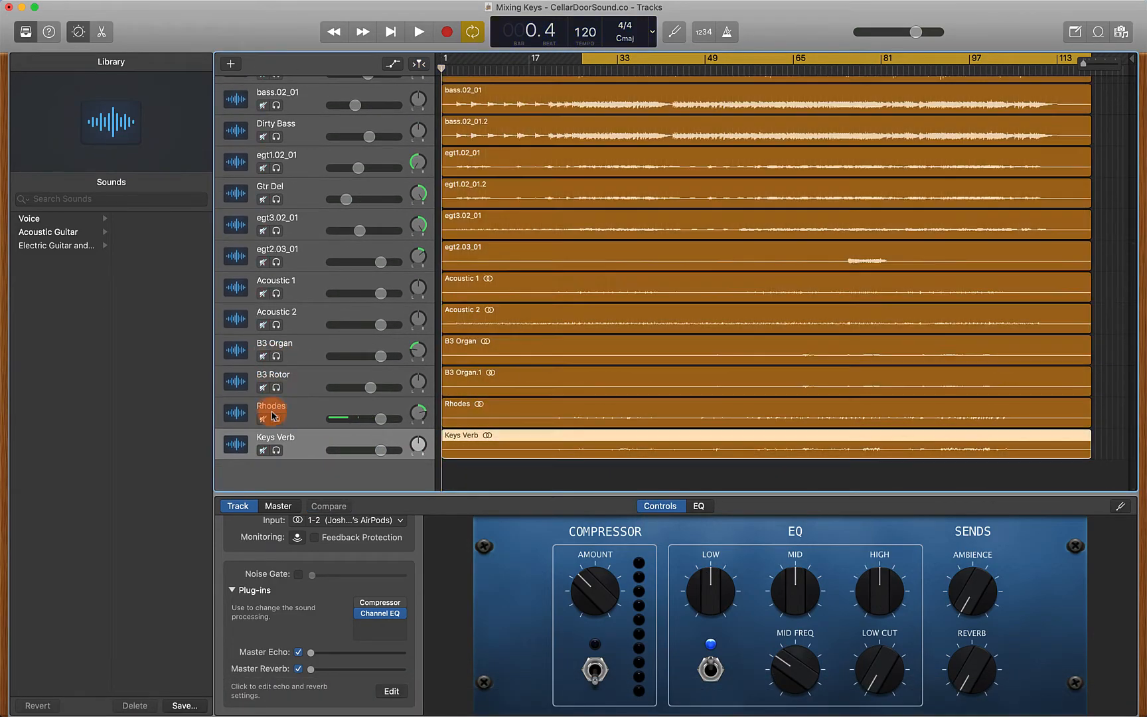
click(276, 450)
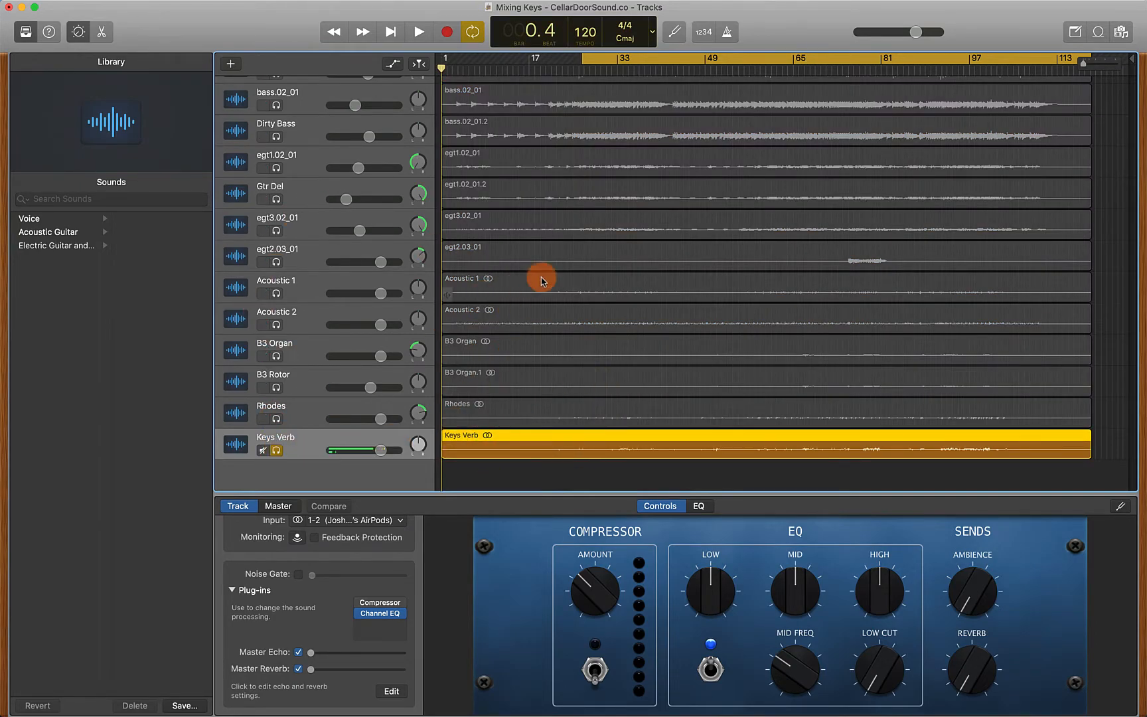
key(space)
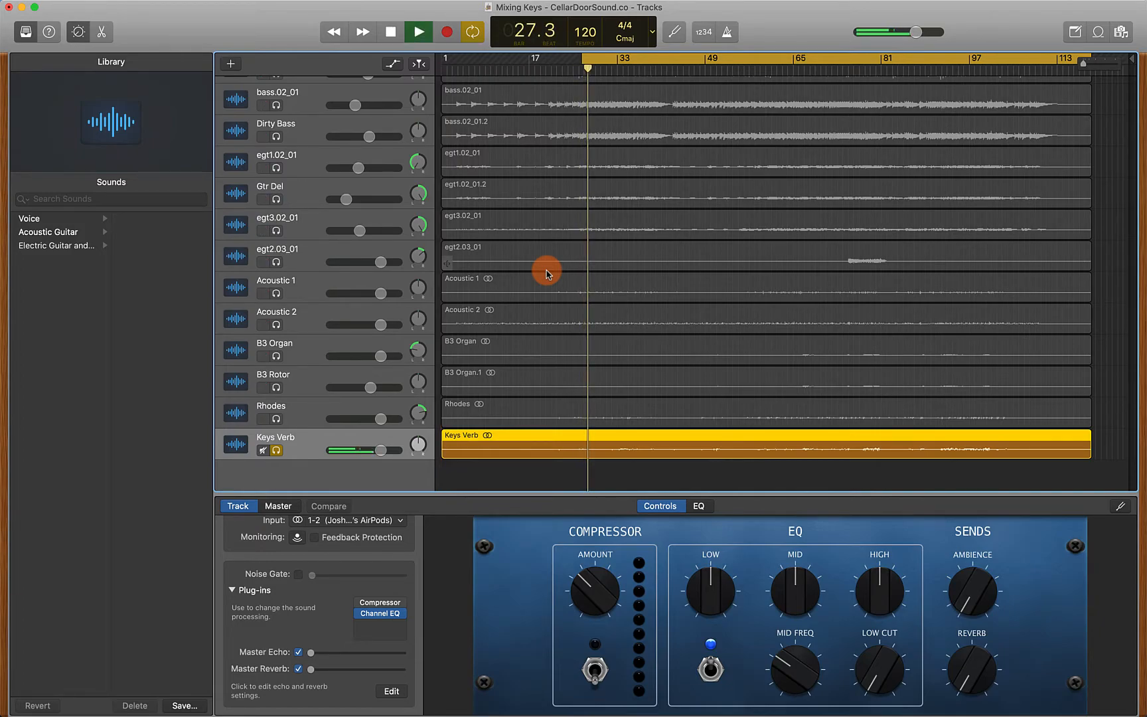
key(space)
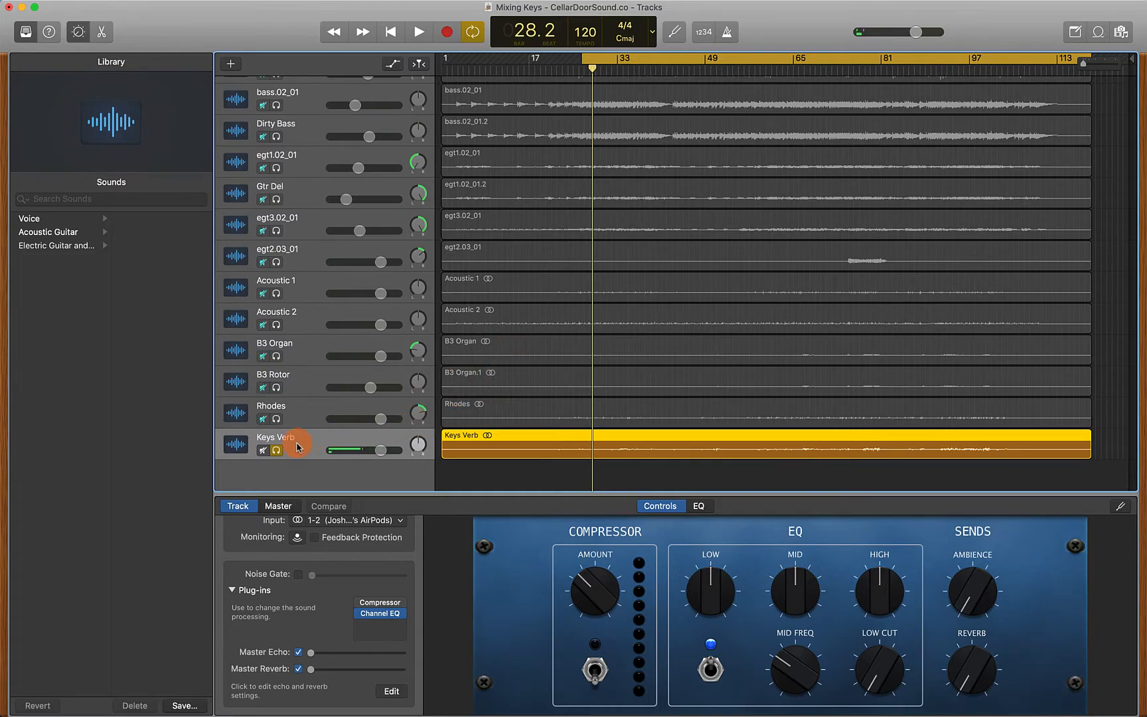
Add a PlatinumVerb reverb plug-in to the Keys Verb track
click(402, 629)
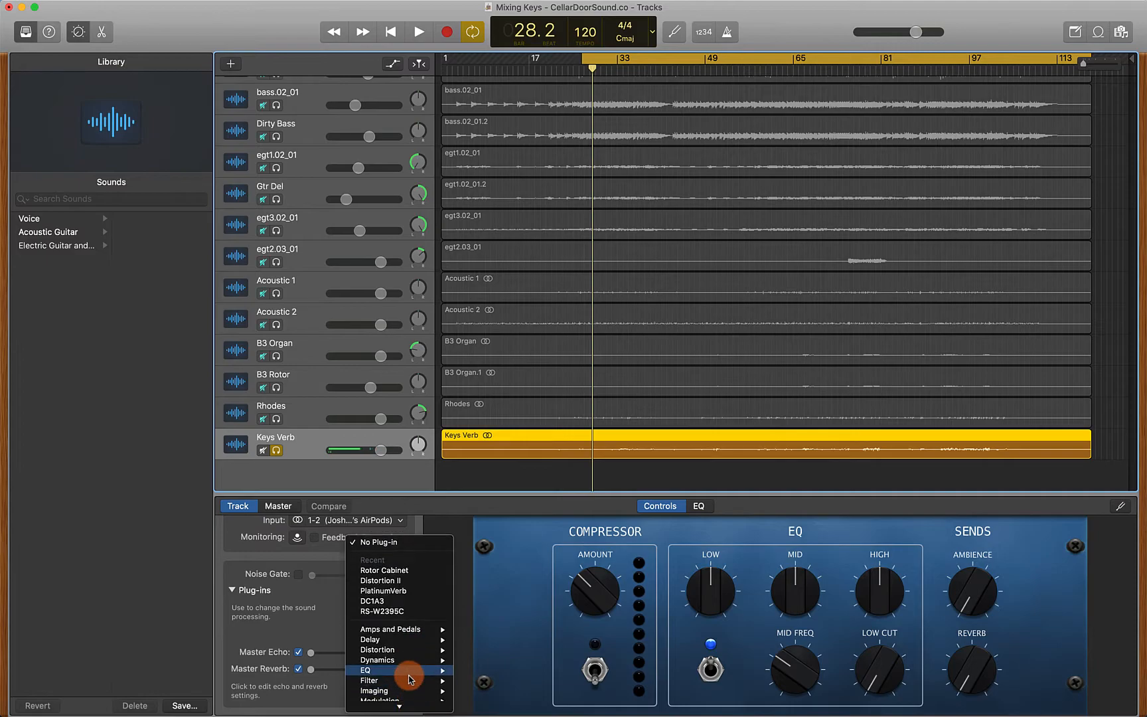
mouse_move(404, 708)
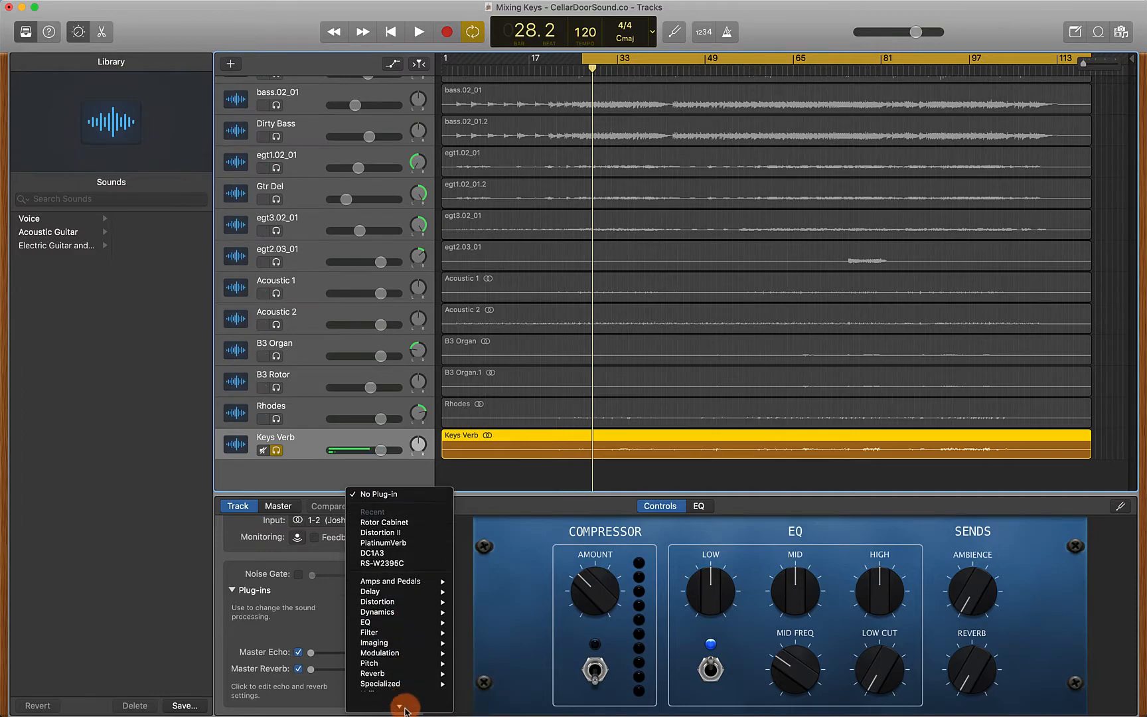
mouse_move(402, 666)
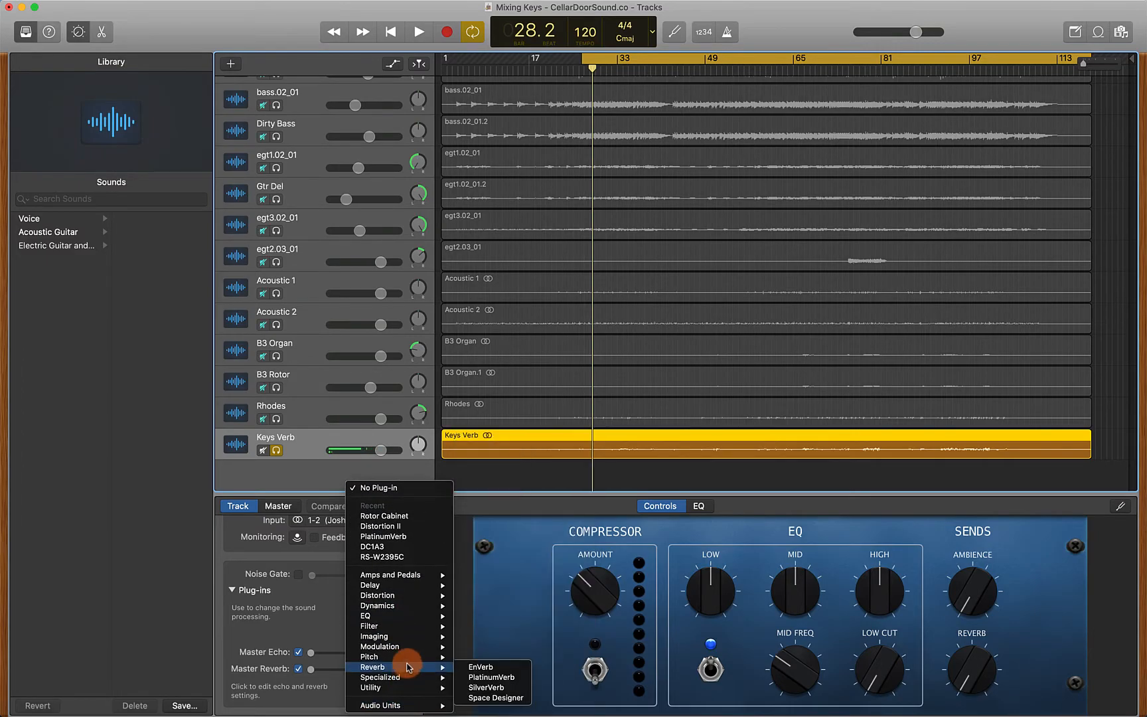
click(491, 677)
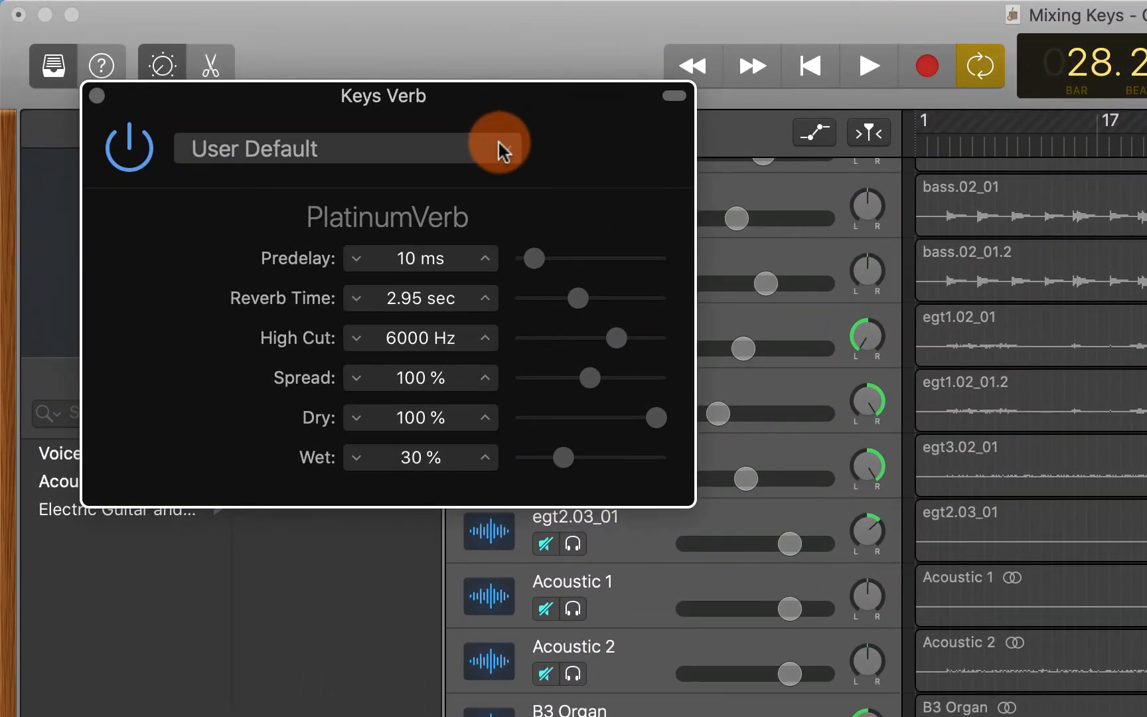
Load the Low Soft Reverb preset in PlatinumVerb and set Dry to 0 %
click(501, 150)
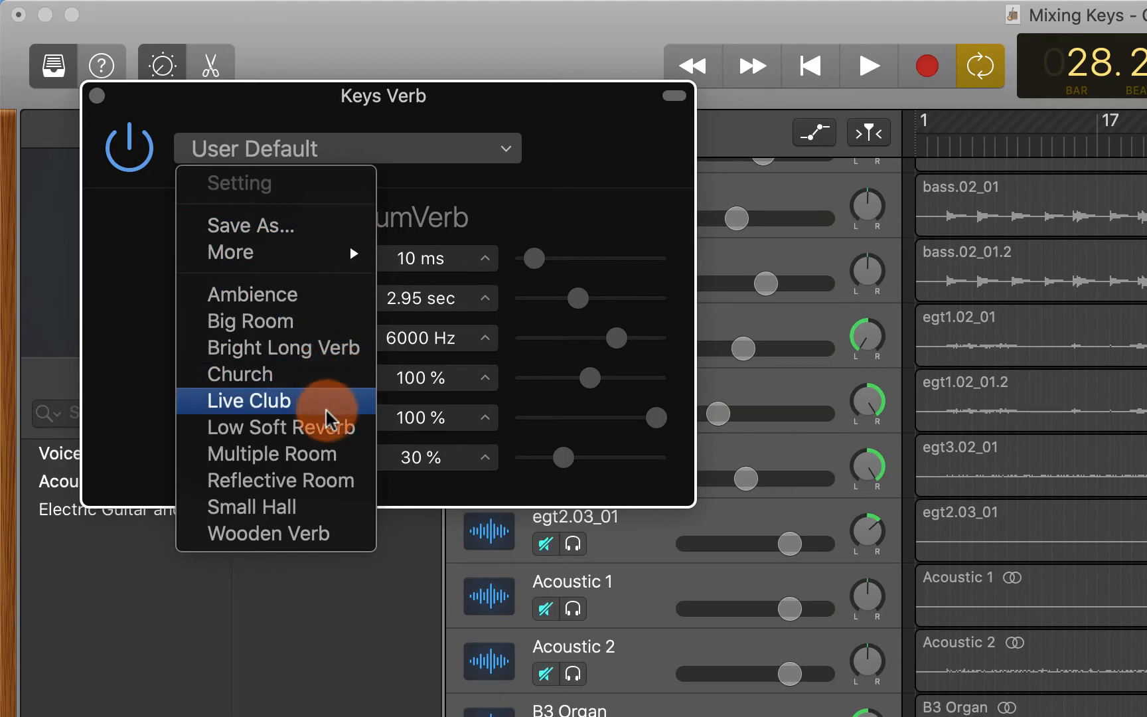
click(326, 428)
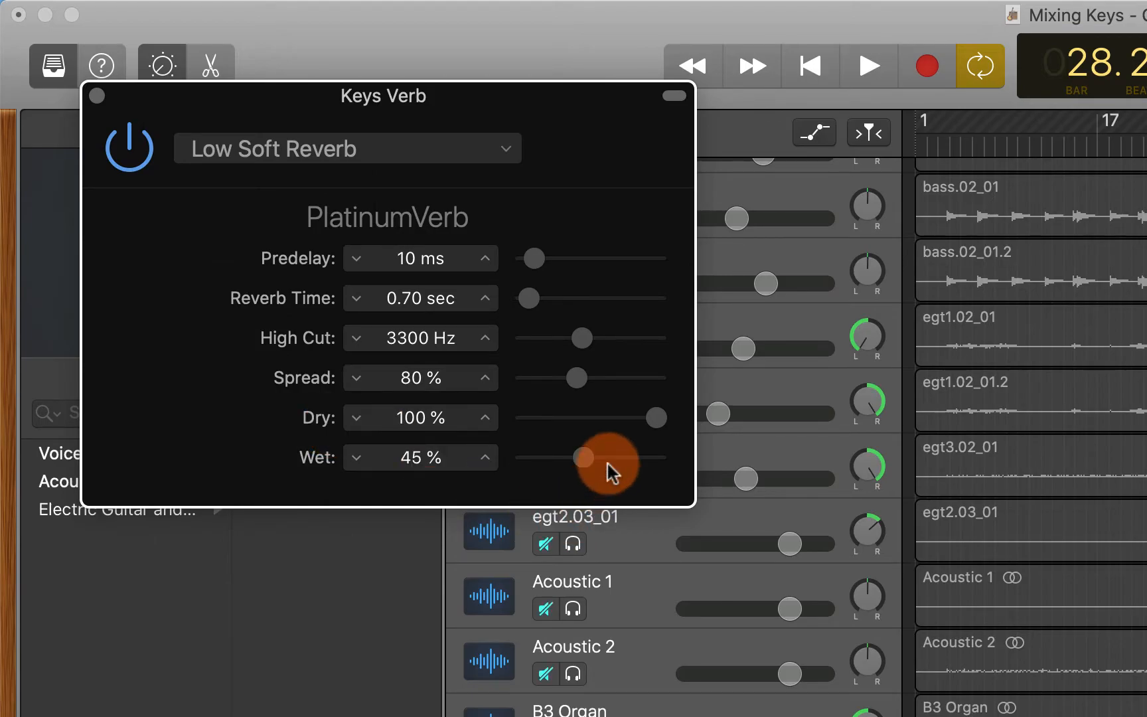
drag(653, 426, 684, 510)
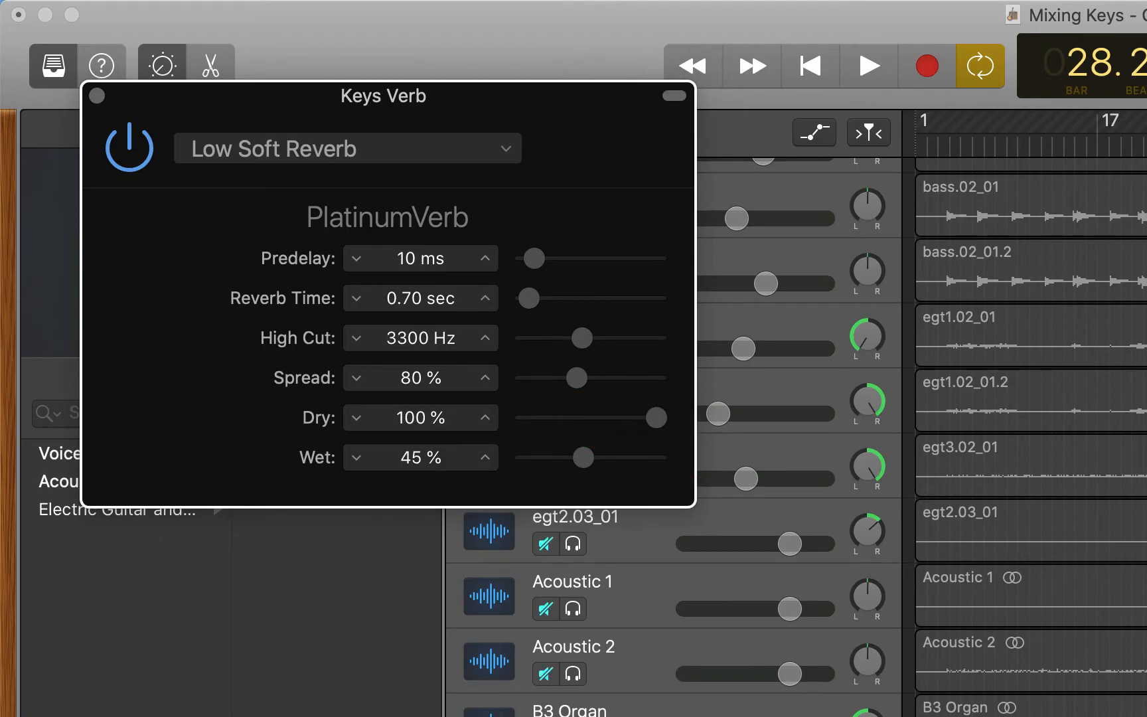
drag(657, 425, 335, 487)
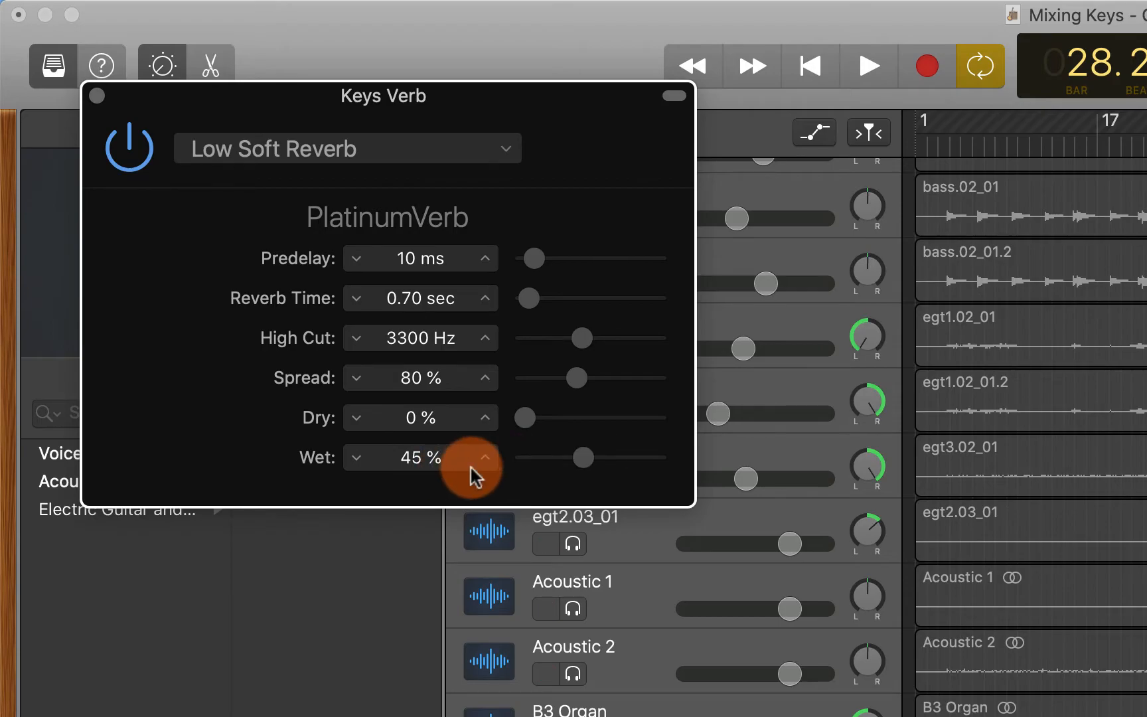
During playback set PlatinumVerb's Wet to 100 %, Predelay to 54 ms and Reverb Time to 1.10 sec
key(space)
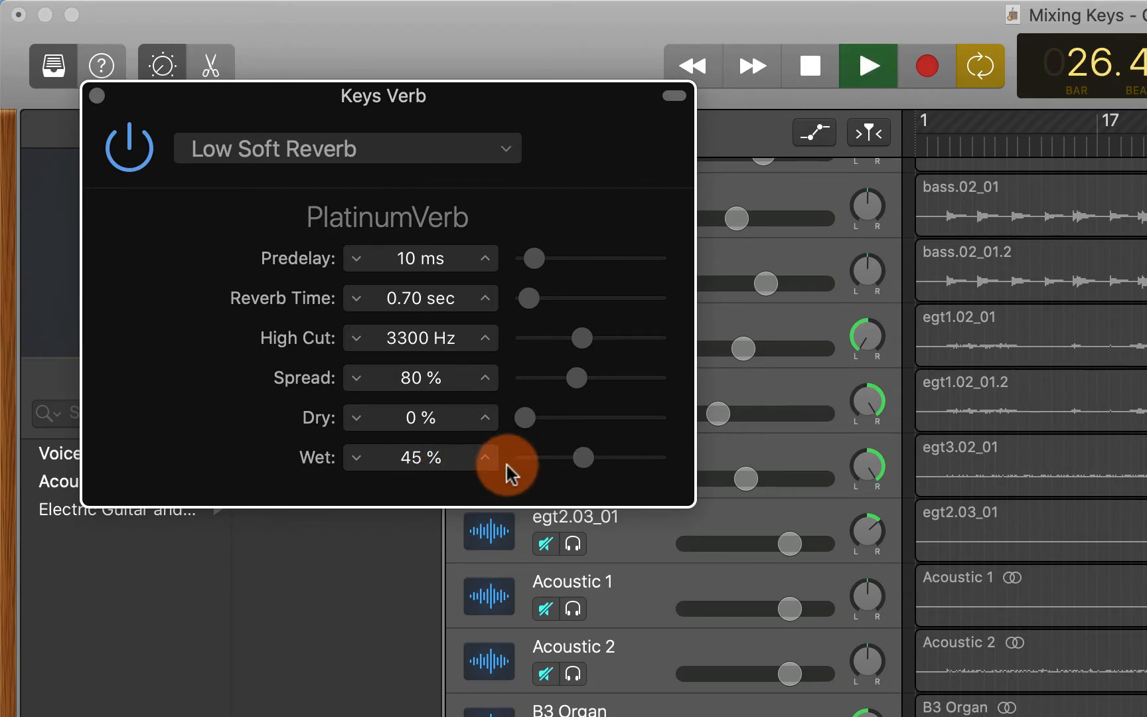
drag(574, 461, 666, 457)
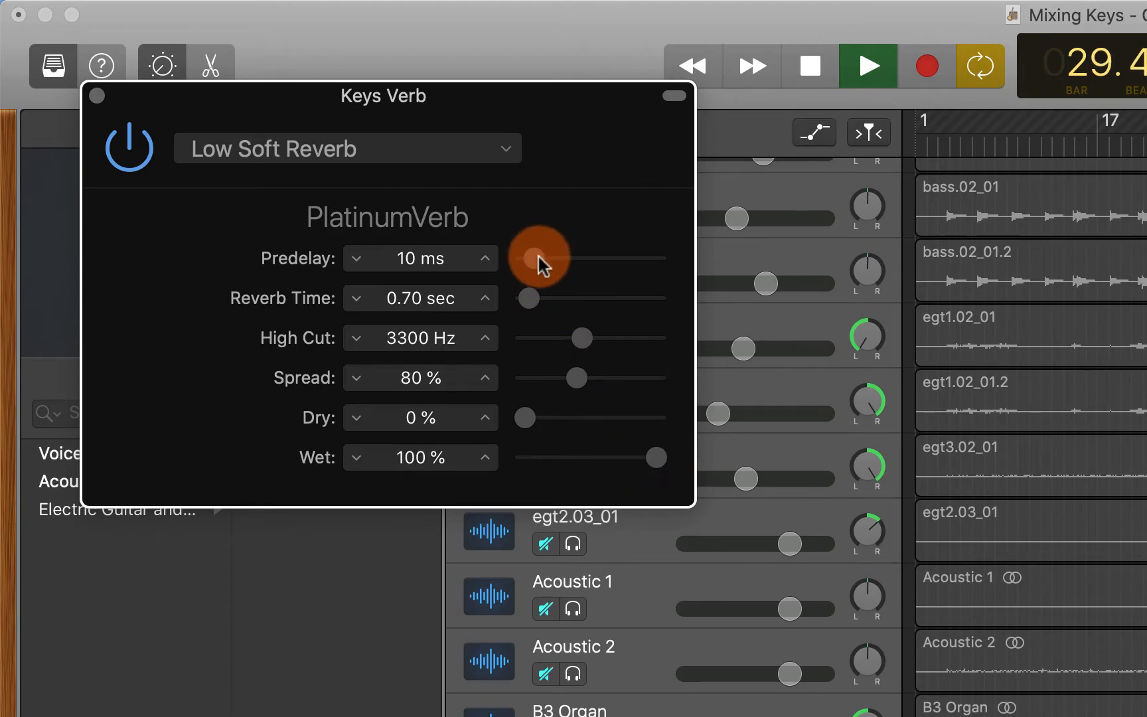
drag(538, 259, 581, 261)
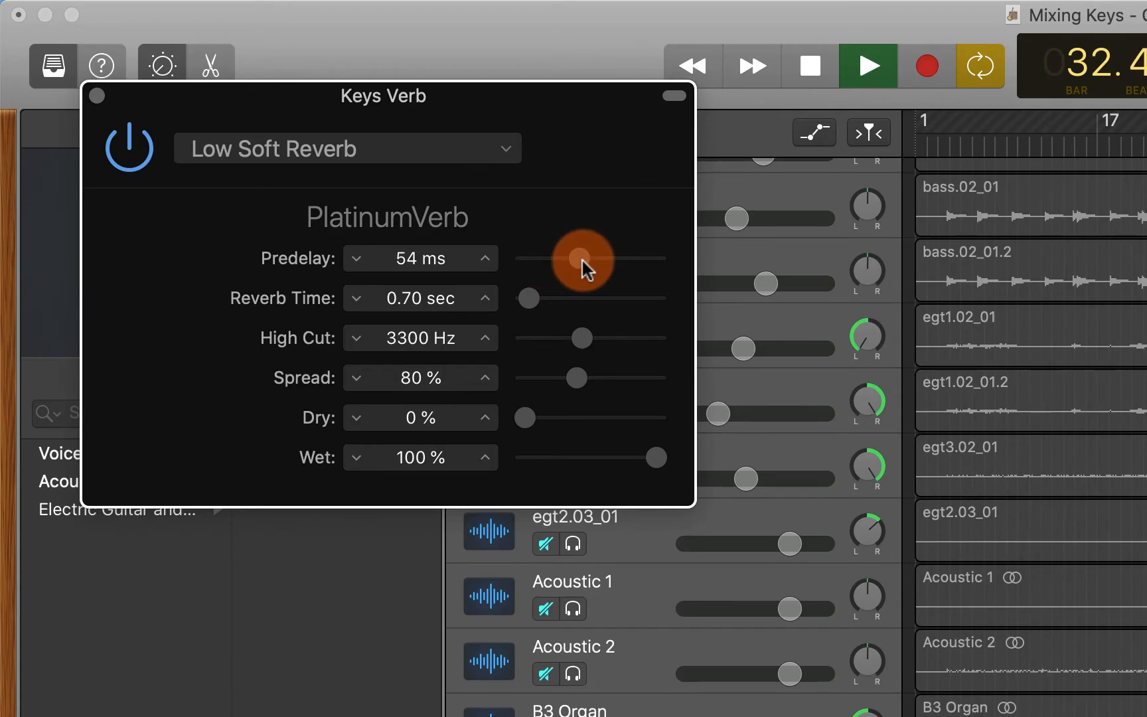
drag(539, 295, 544, 302)
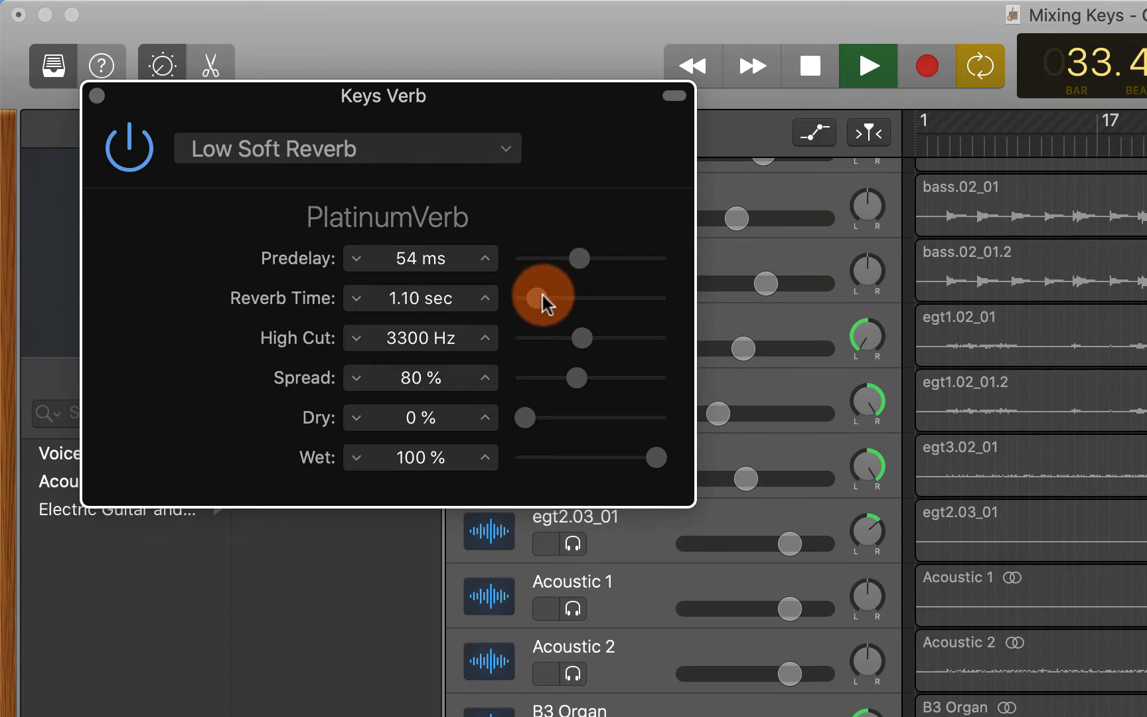
key(space)
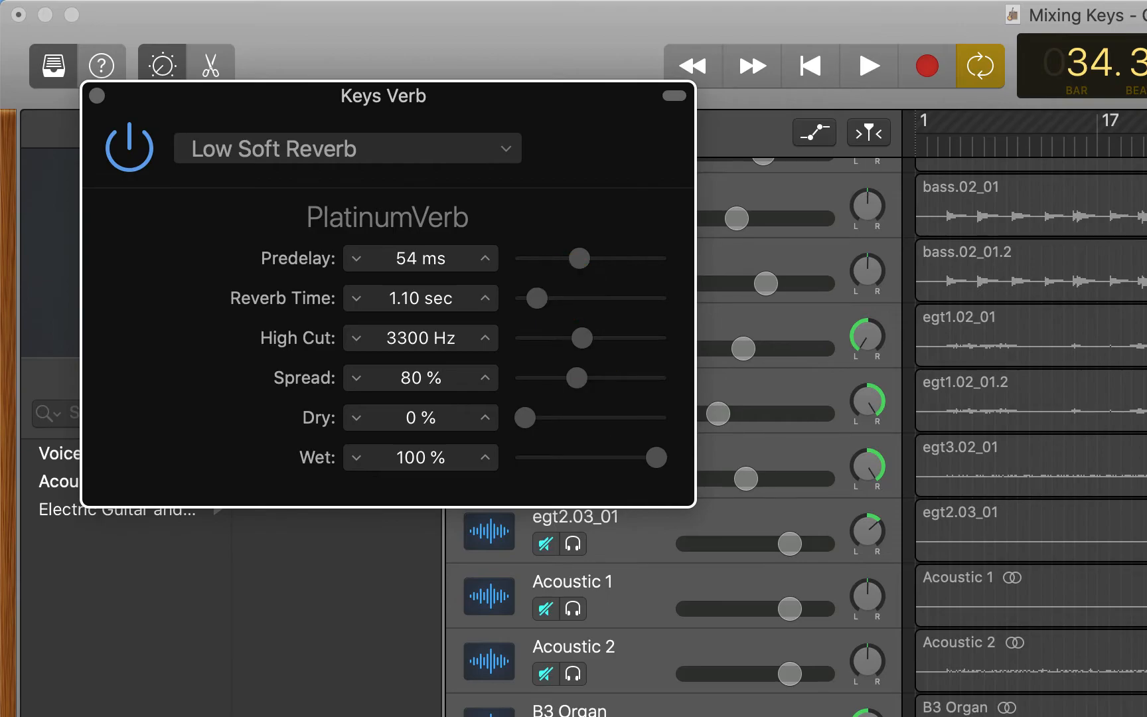
Apply a low cut at about 200 Hz in the Keys Verb track's Channel EQ, then reopen PlatinumVerb
click(380, 569)
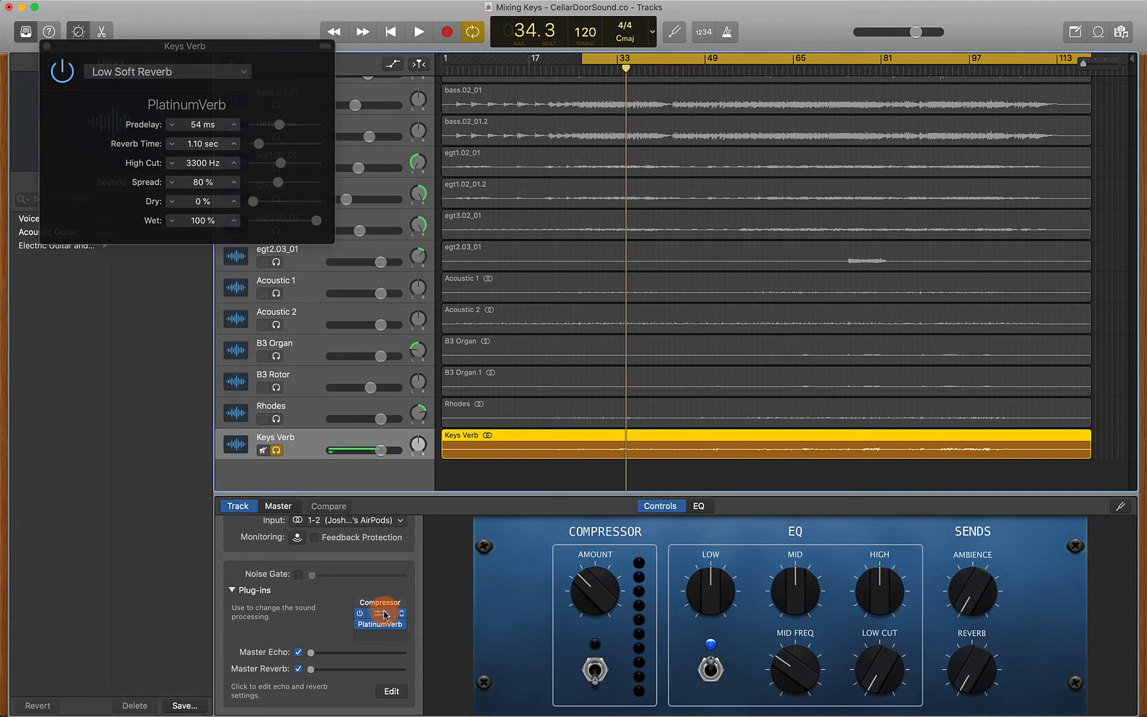
click(384, 614)
click(90, 103)
drag(62, 200, 266, 206)
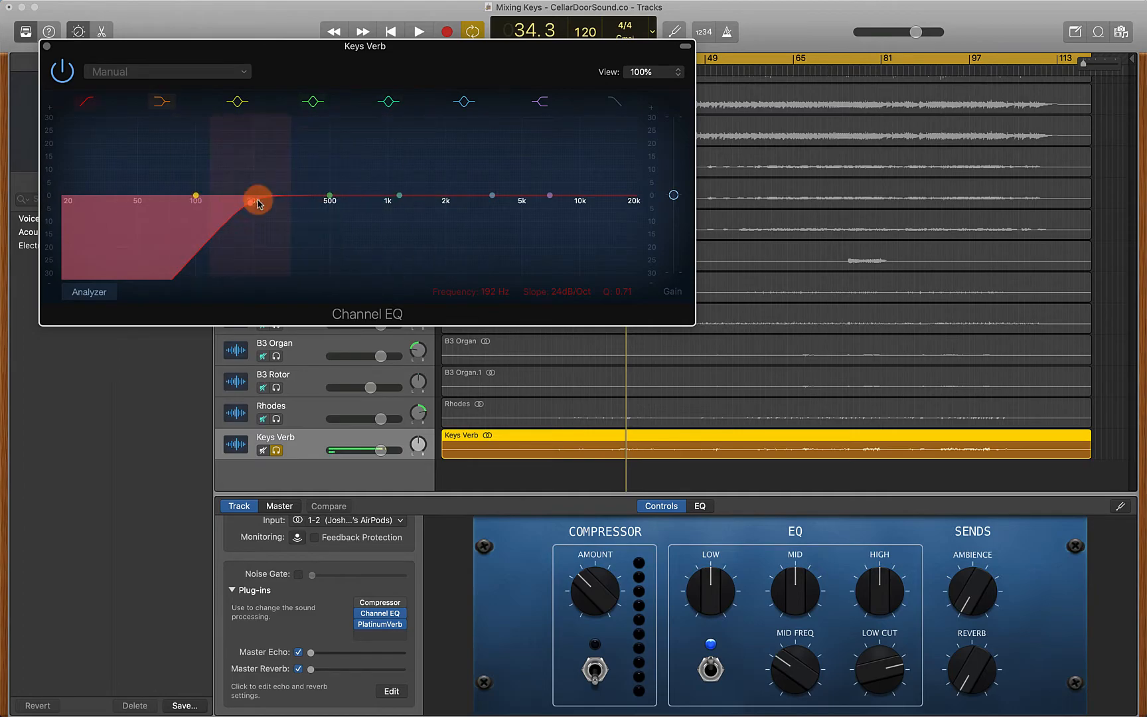
click(47, 49)
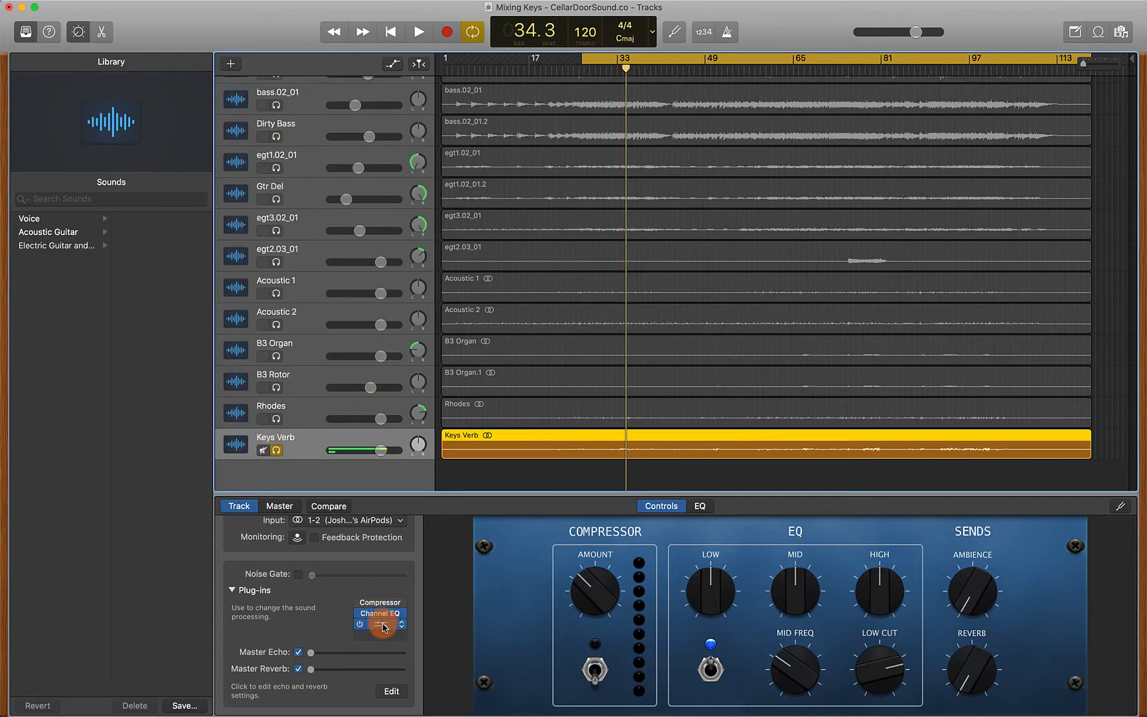
click(380, 624)
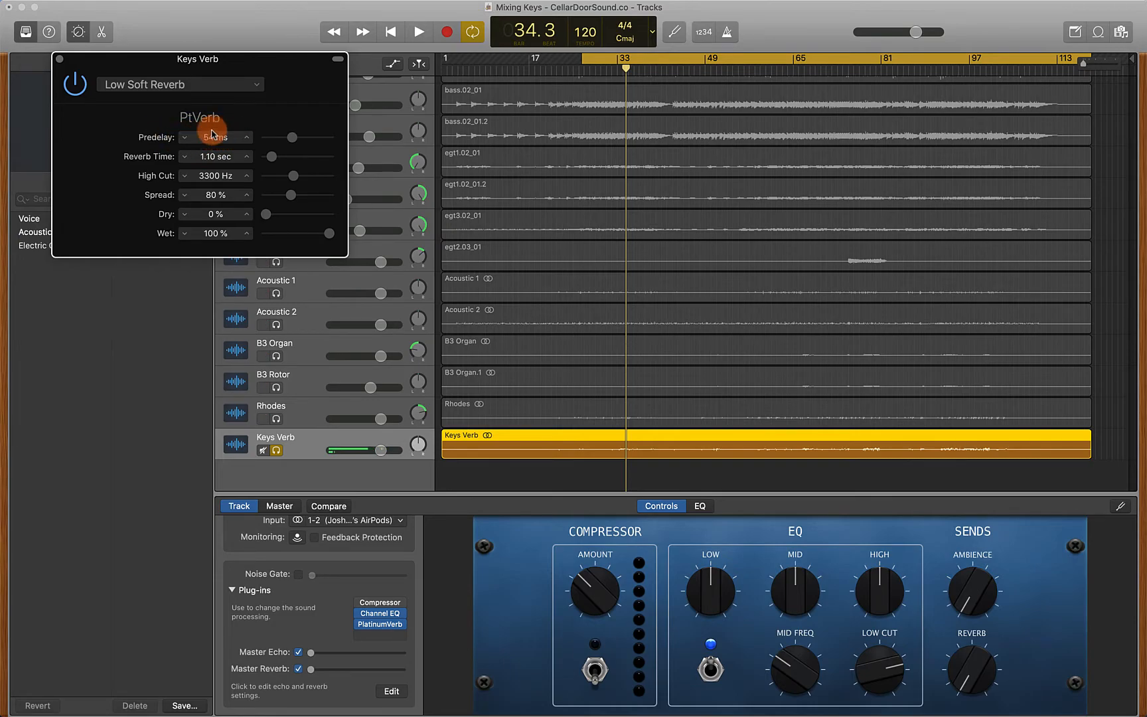
Solo B3 Organ, B3 Rotor and Rhodes alongside Keys Verb, and lower Keys Verb's volume during playback
click(282, 388)
drag(276, 356, 276, 417)
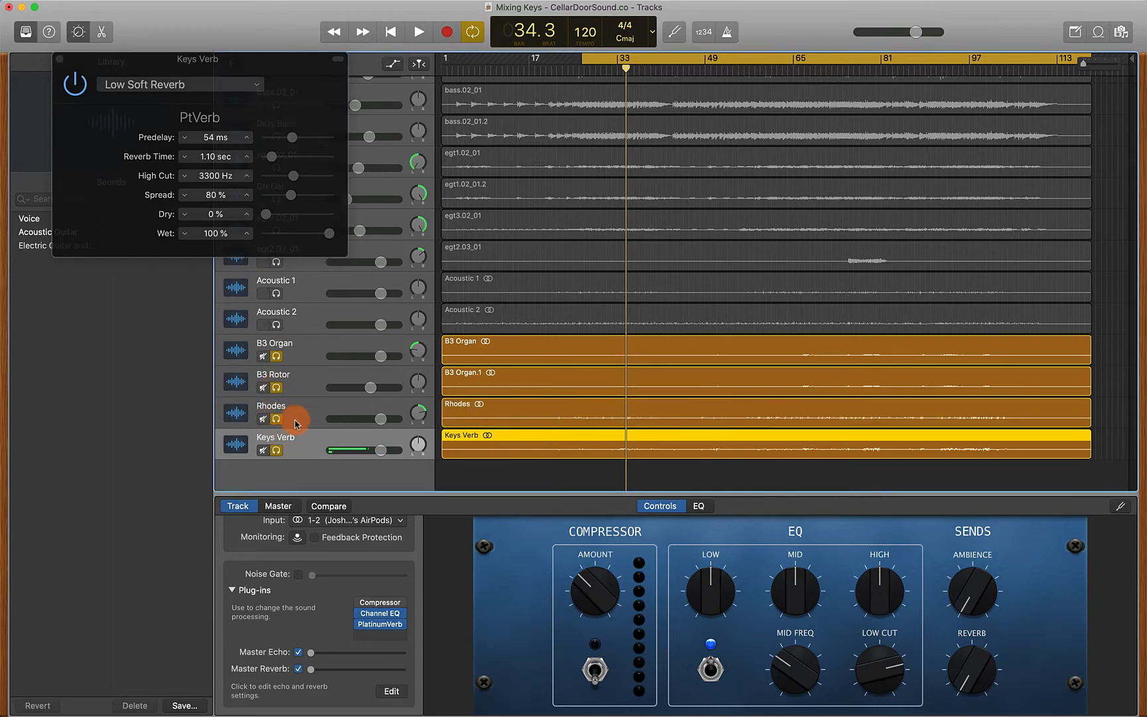
key(space)
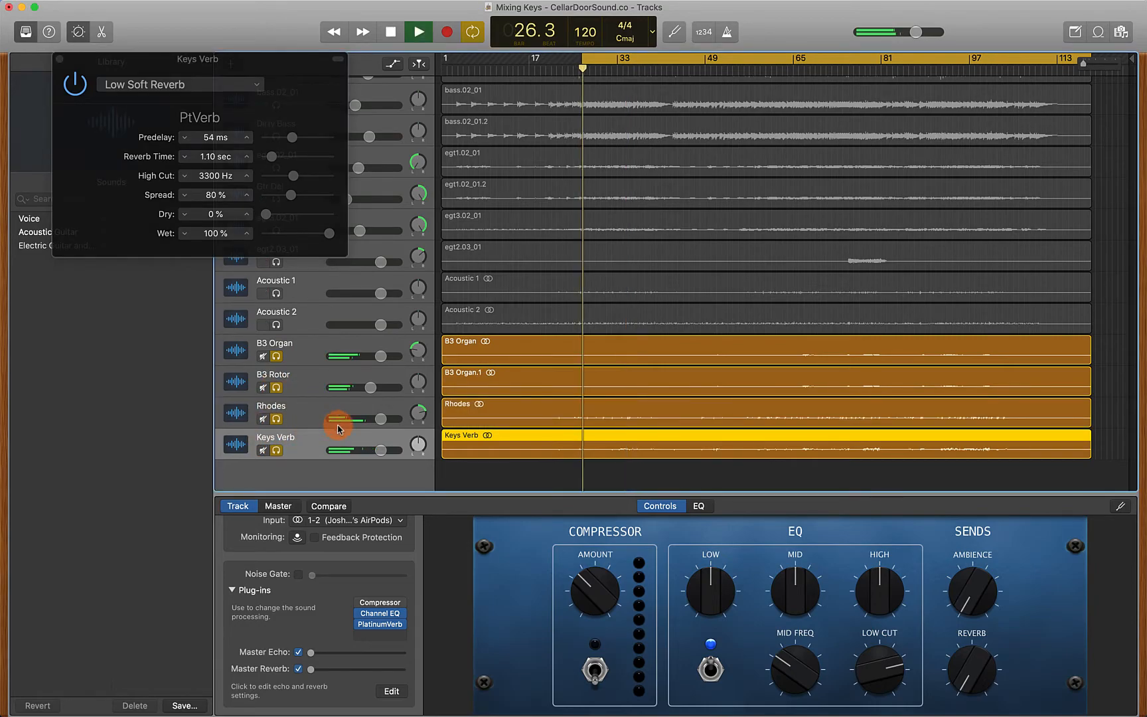
click(381, 450)
mouse_move(380, 450)
mouse_down()
mouse_move(352, 450)
mouse_move(363, 454)
mouse_up()
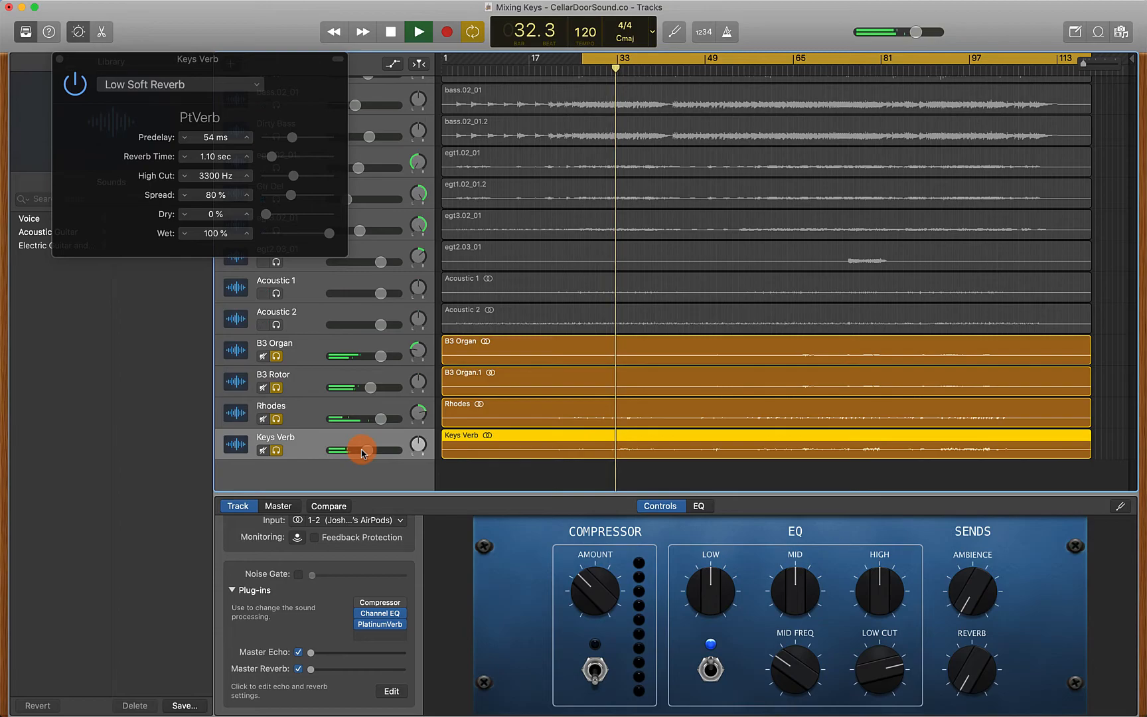
Unsolo the keyboard tracks and adjust Keys Verb's volume while the full mix plays
drag(277, 359, 277, 454)
key(space)
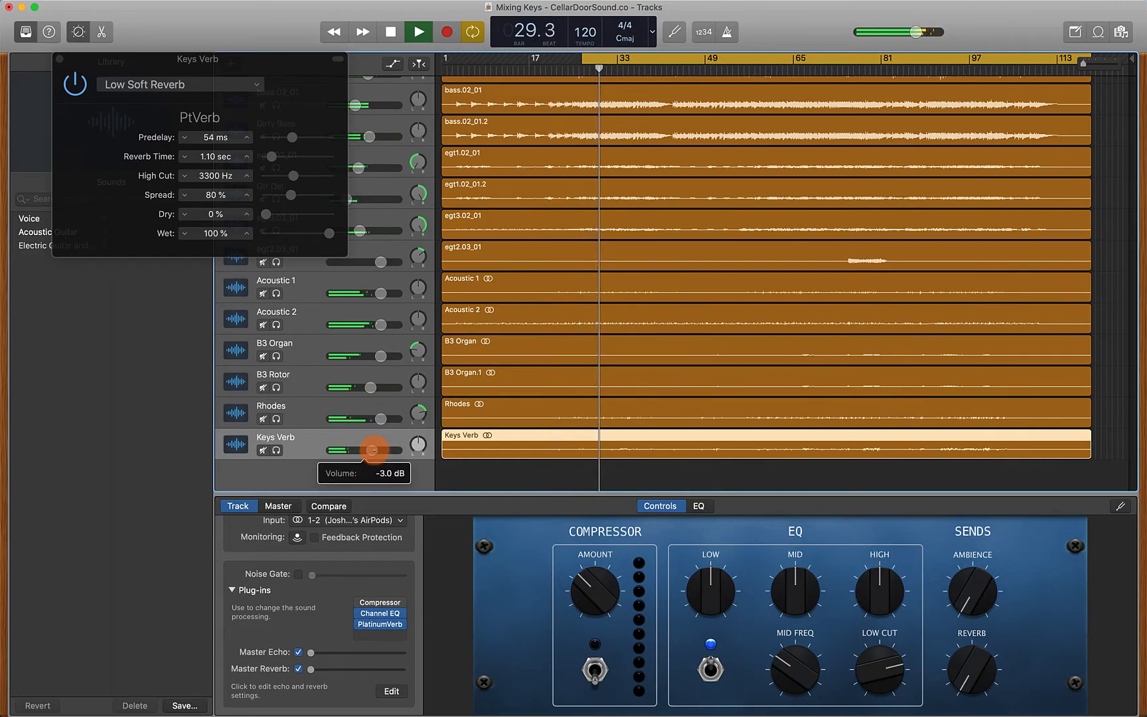
drag(384, 429, 388, 425)
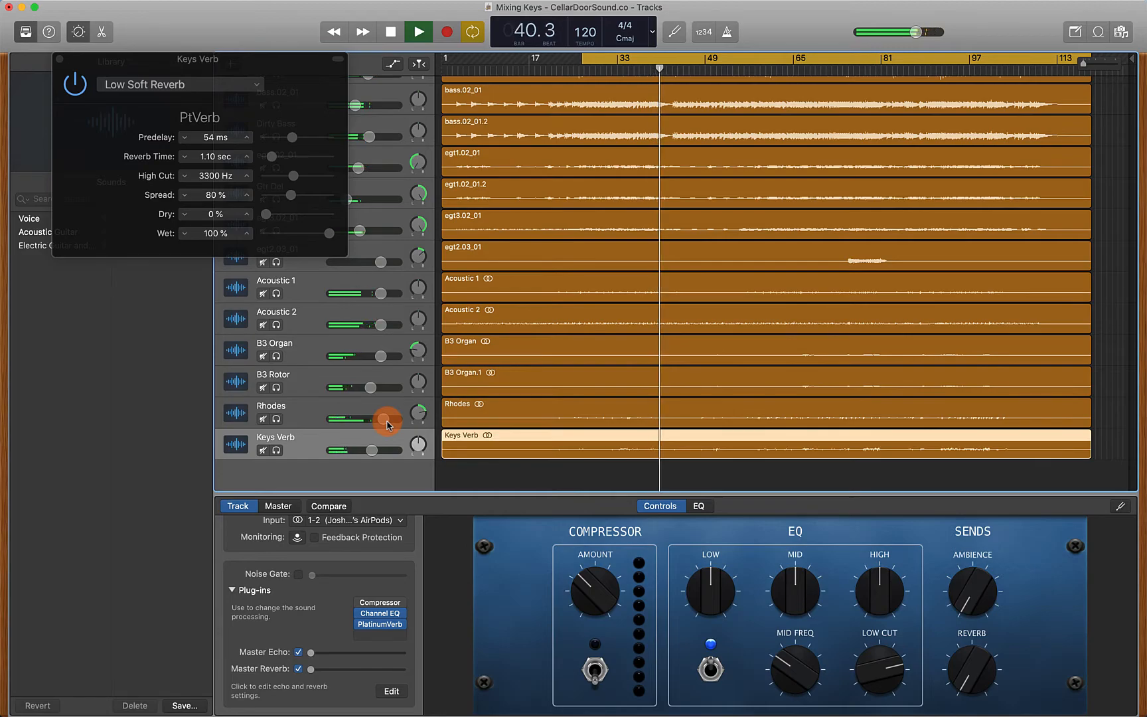
key(space)
scroll(543, 168, up, 4)
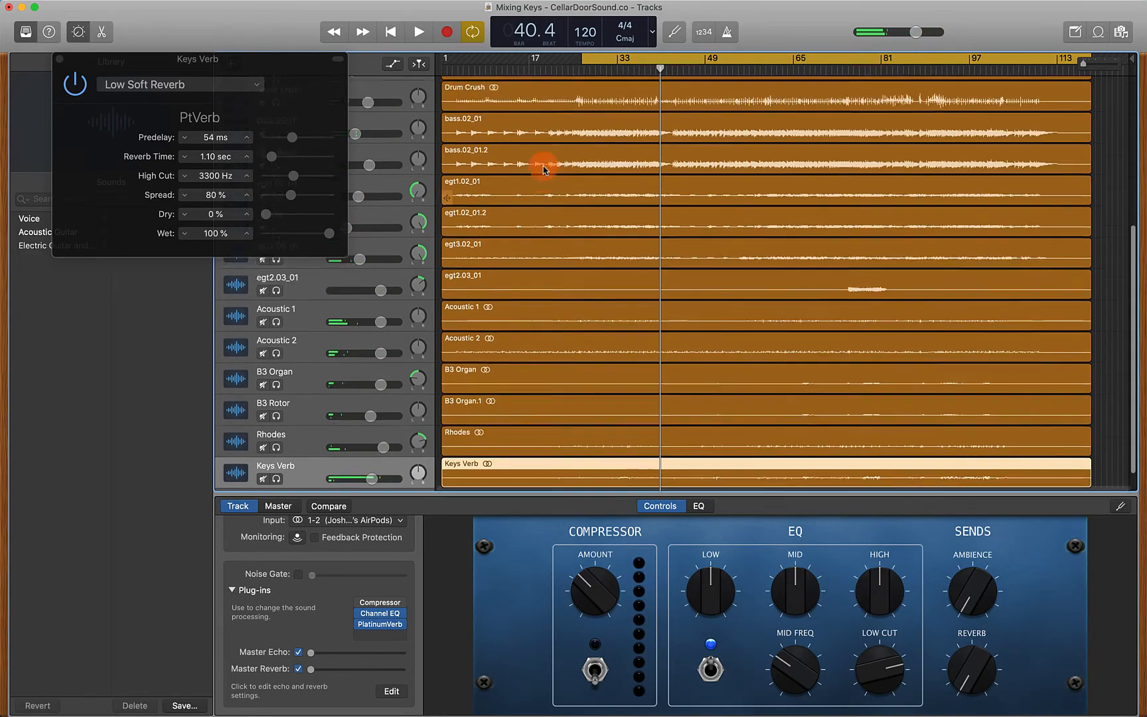
scroll(543, 165, down, 4)
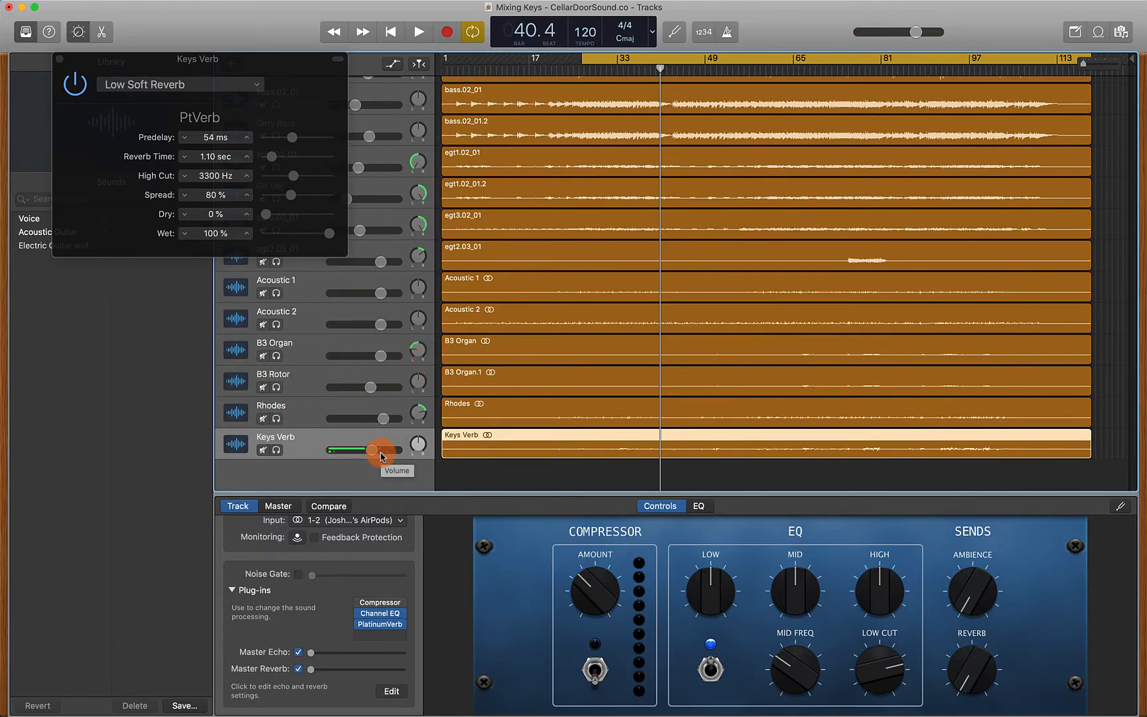
Solo B3 Organ, B3 Rotor and Rhodes and audition them first without, then with Keys Verb soloed
drag(276, 357, 277, 407)
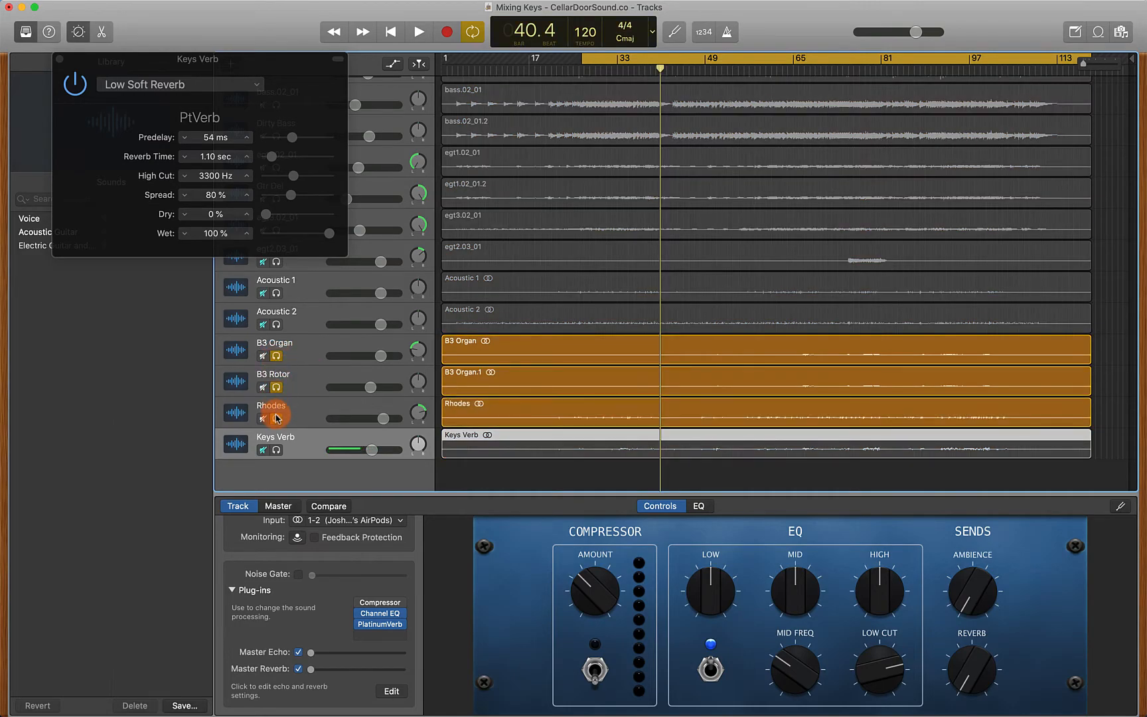
key(space)
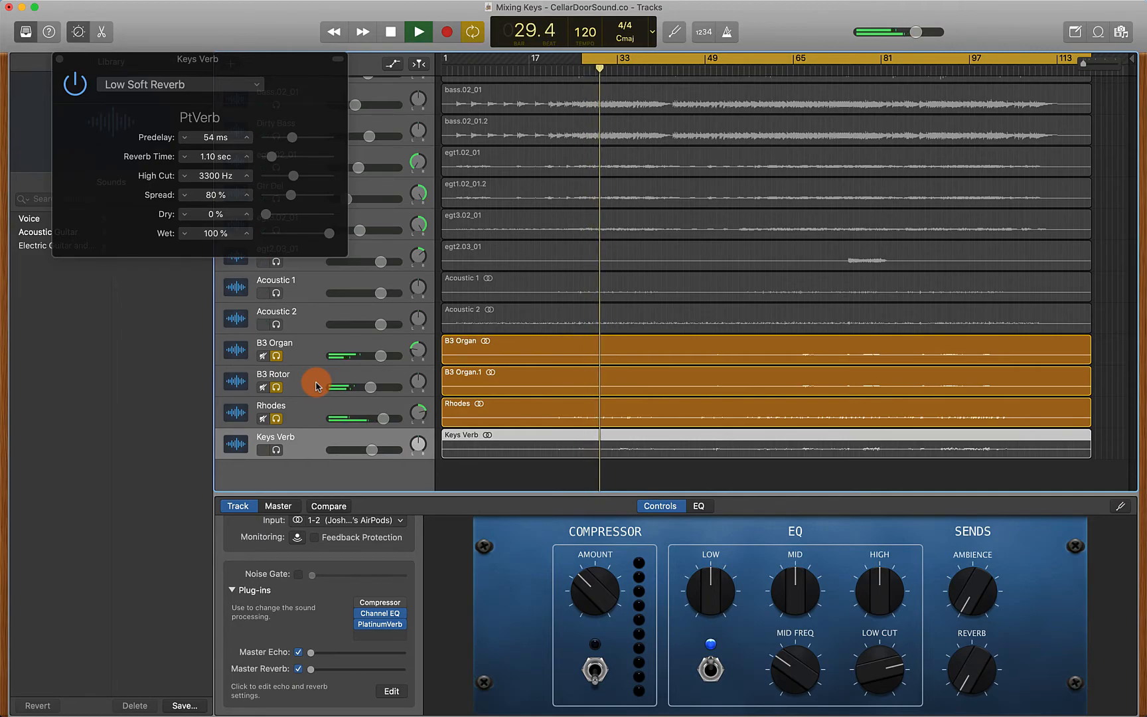
key(space)
click(276, 450)
key(space)
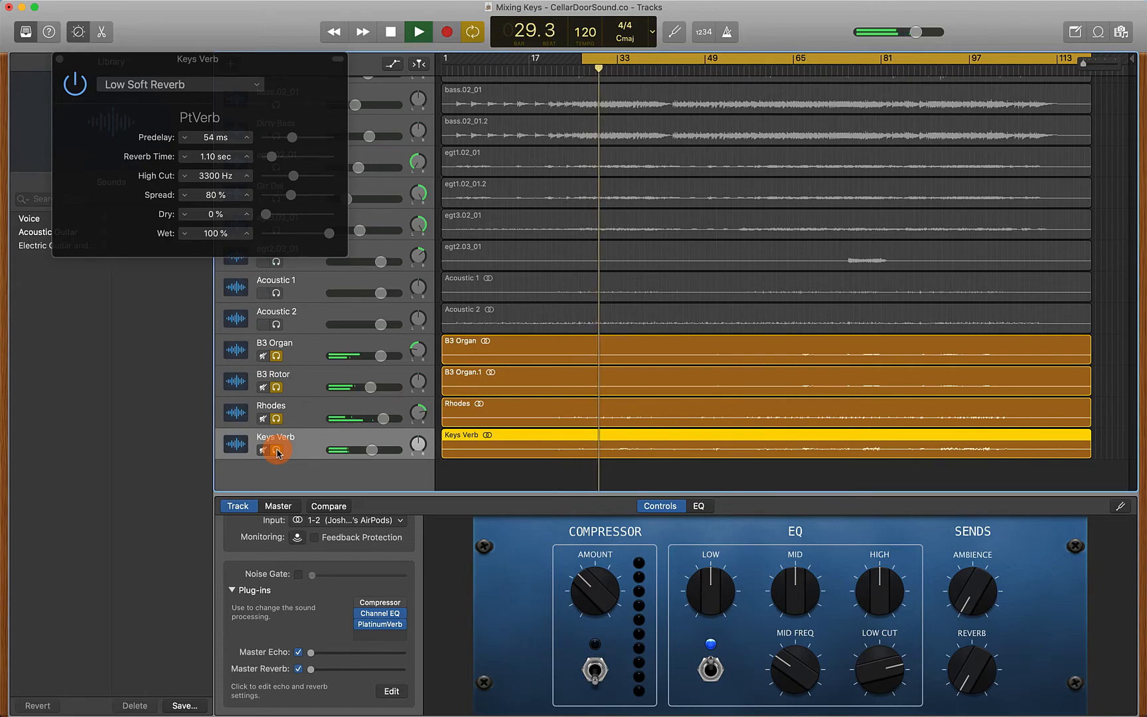
key(space)
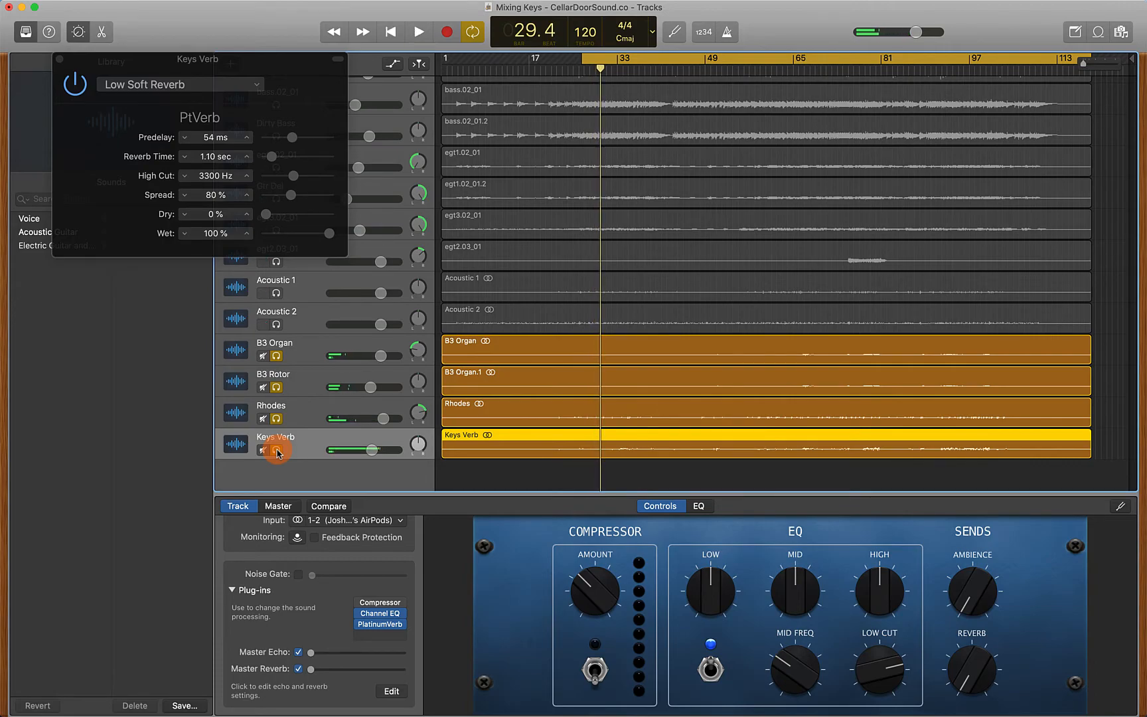
Lower Keys Verb's volume slightly and close the PlatinumVerb window
drag(382, 454, 375, 450)
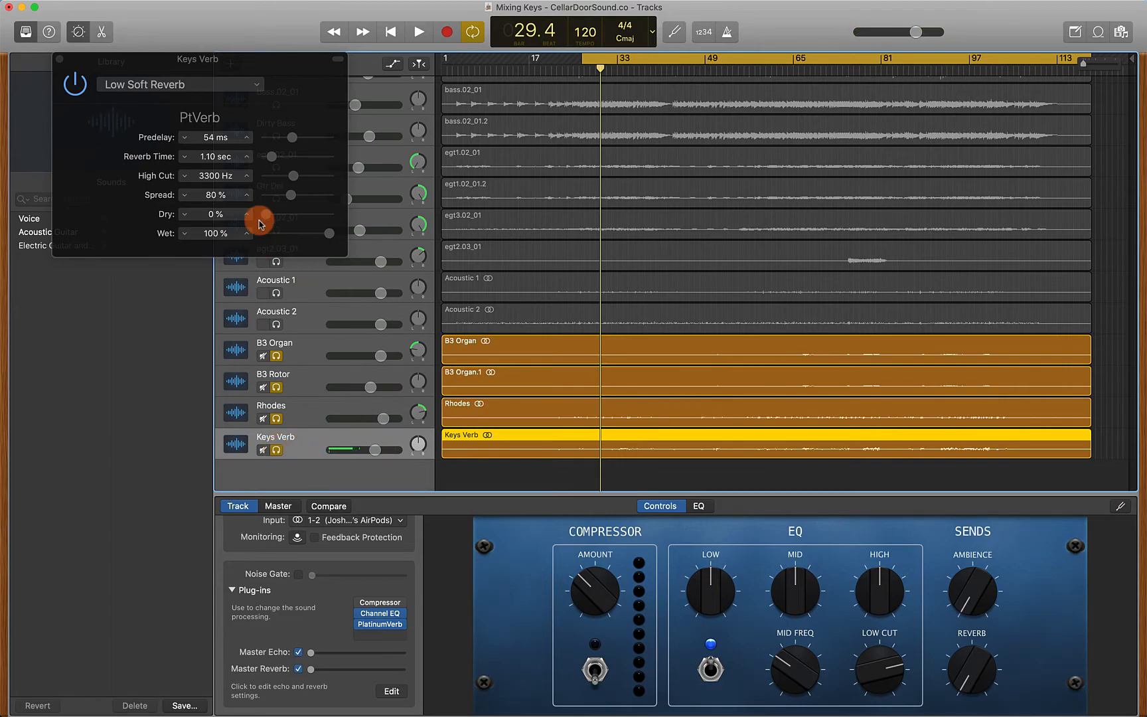
click(60, 59)
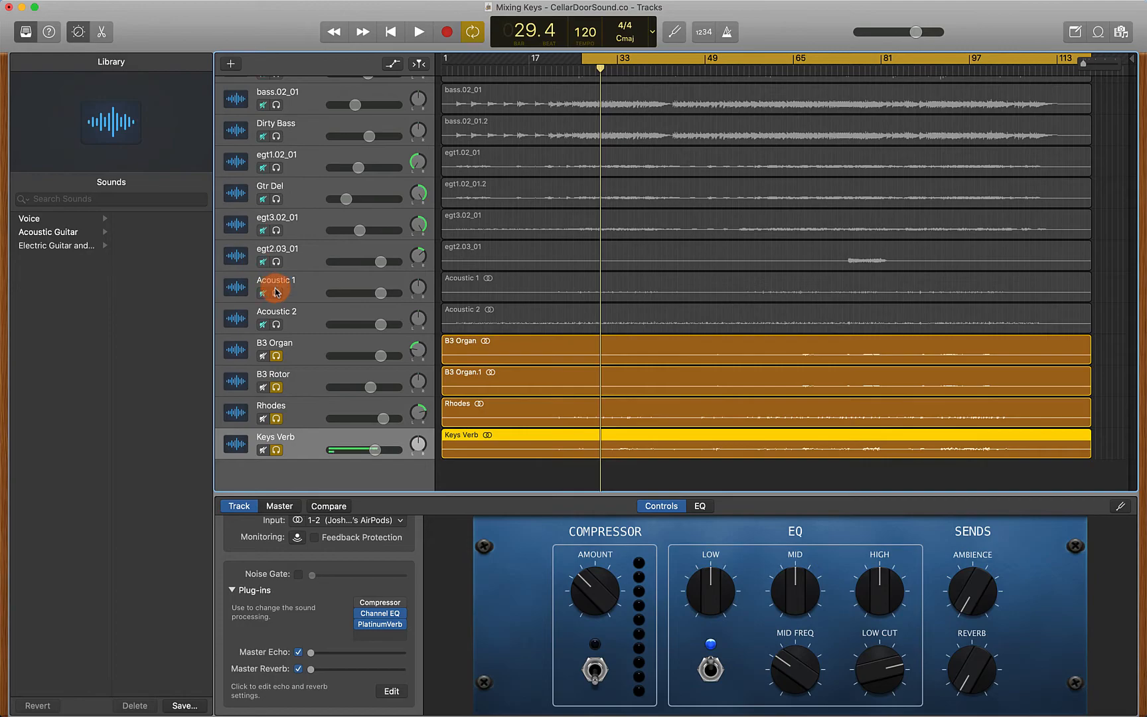
Unsolo the keyboard tracks and play back the full arrangement to hear the keys in context
drag(278, 357, 274, 450)
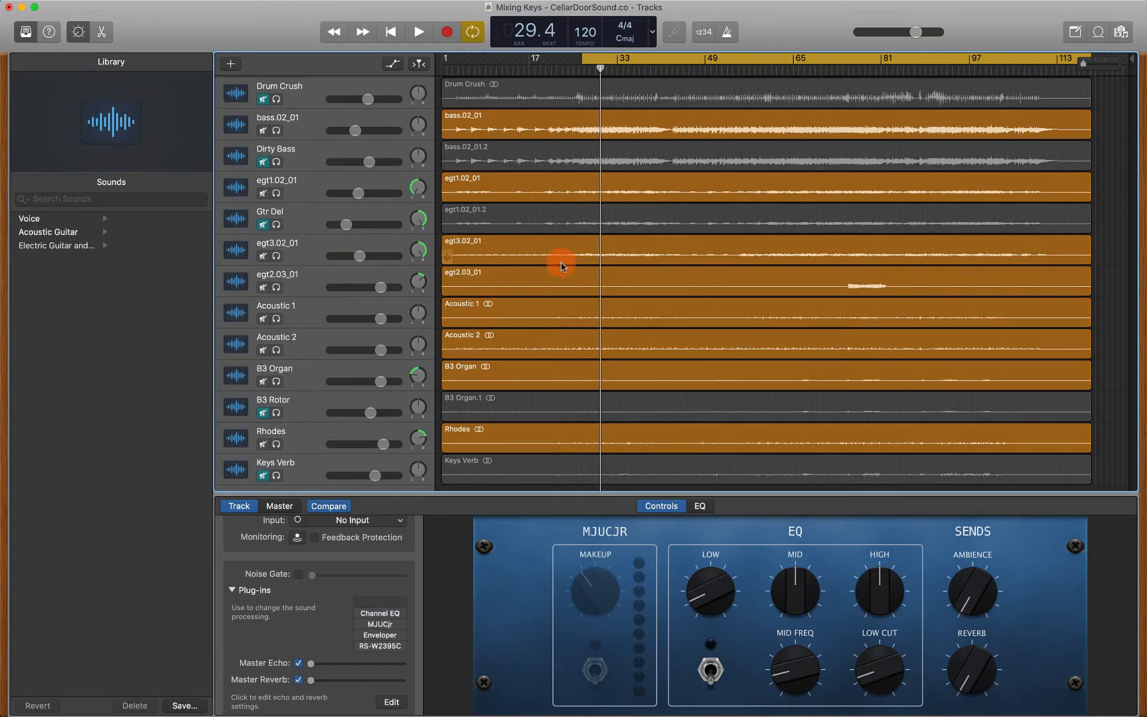
scroll(561, 266, down, 2)
click(300, 230)
key(Down)
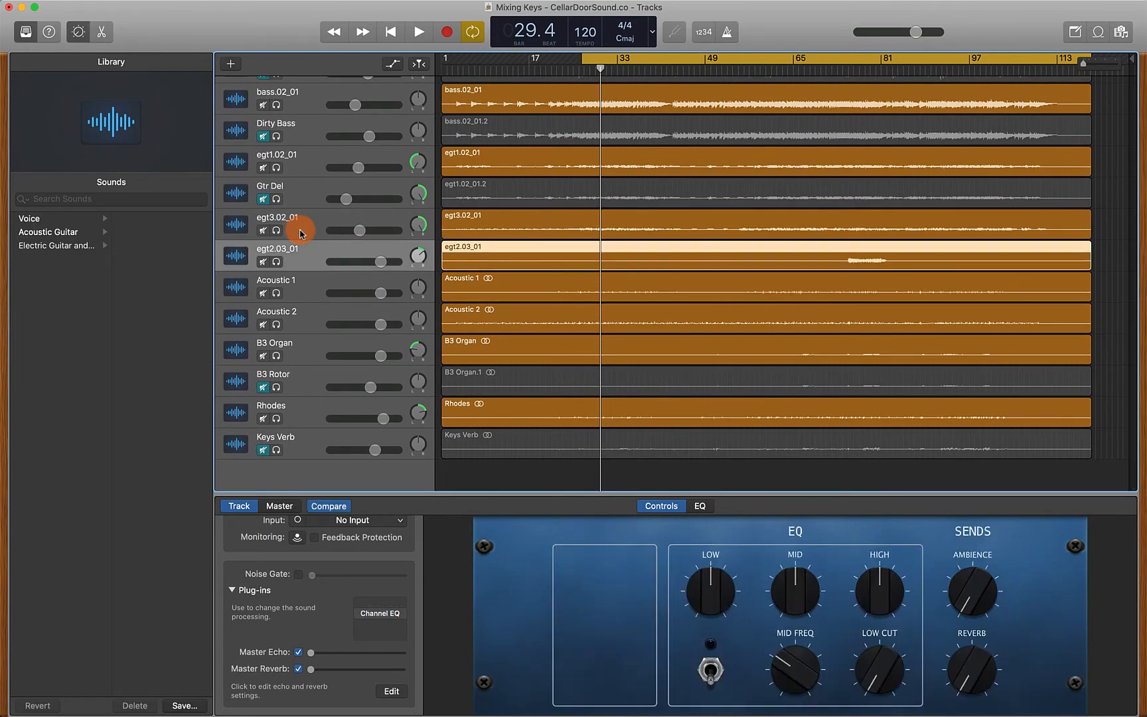
key(Down)
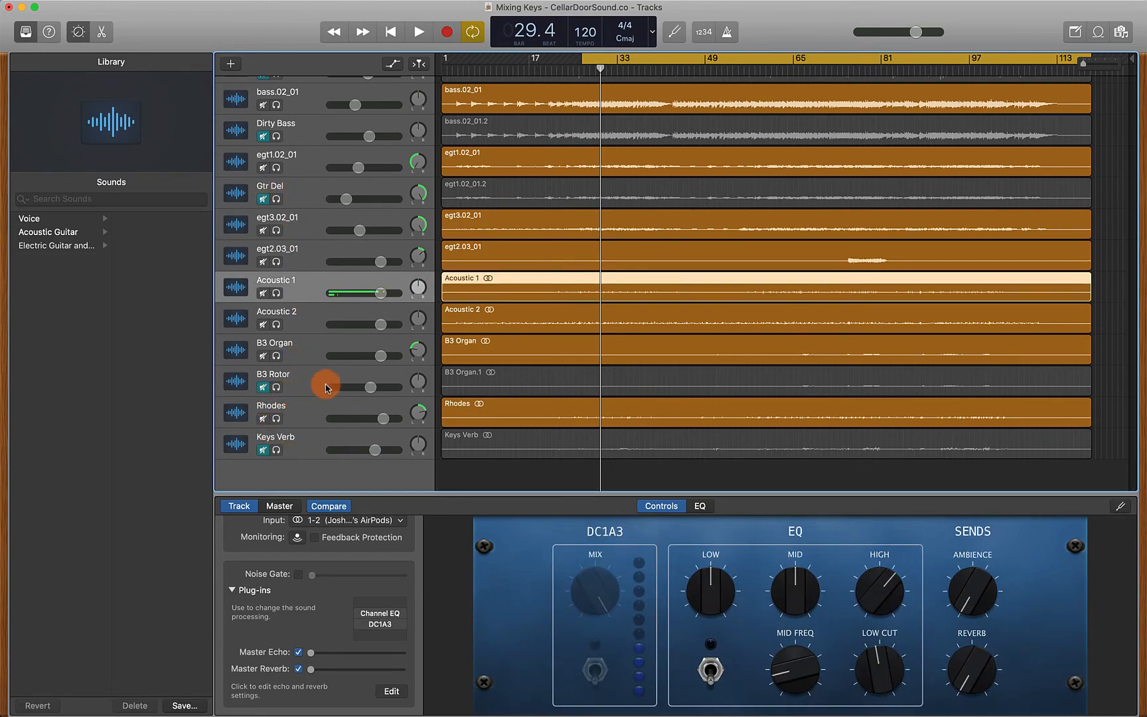
scroll(340, 292, up, 10)
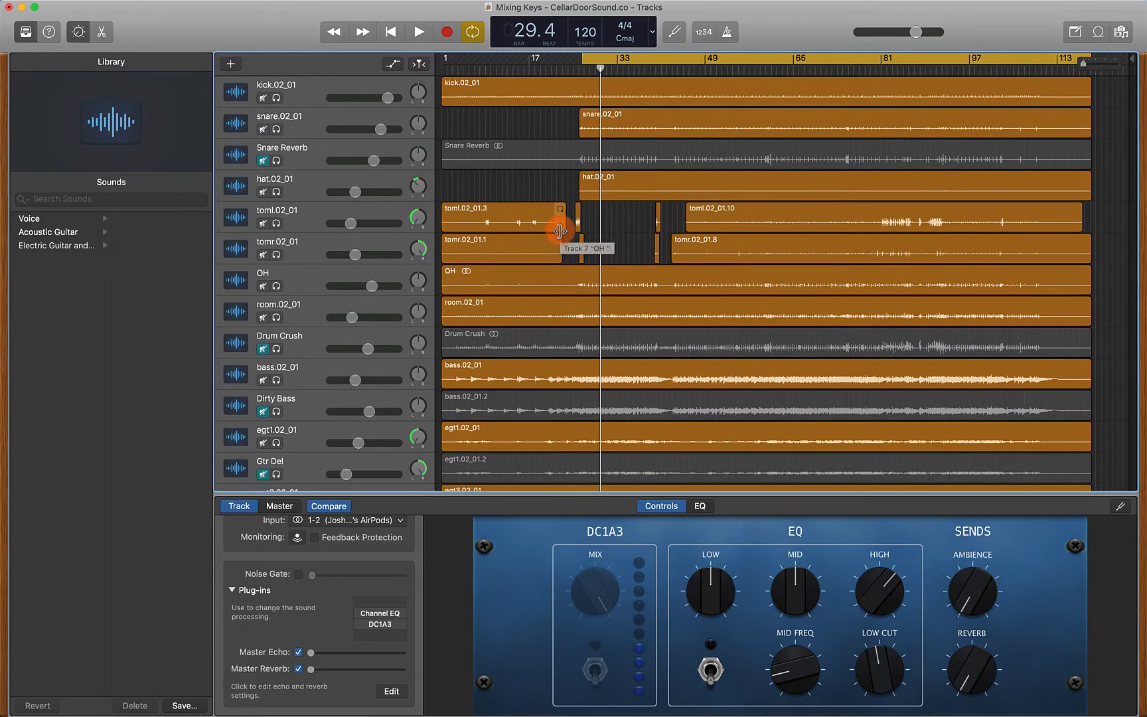
key(space)
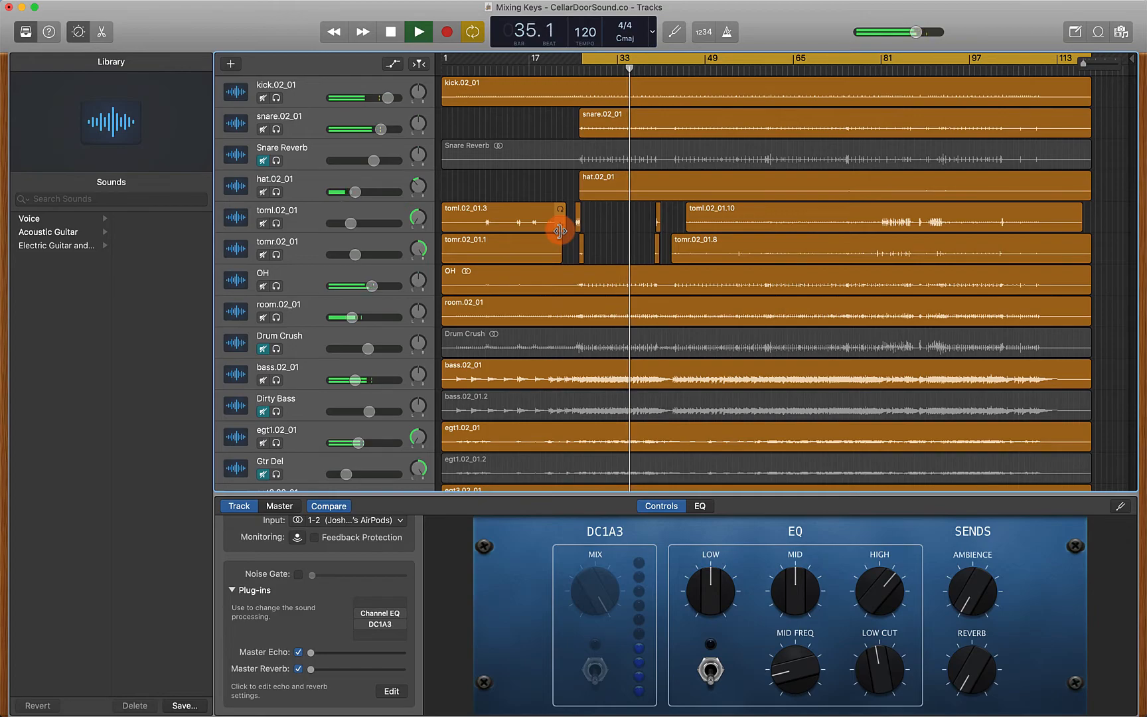
key(space)
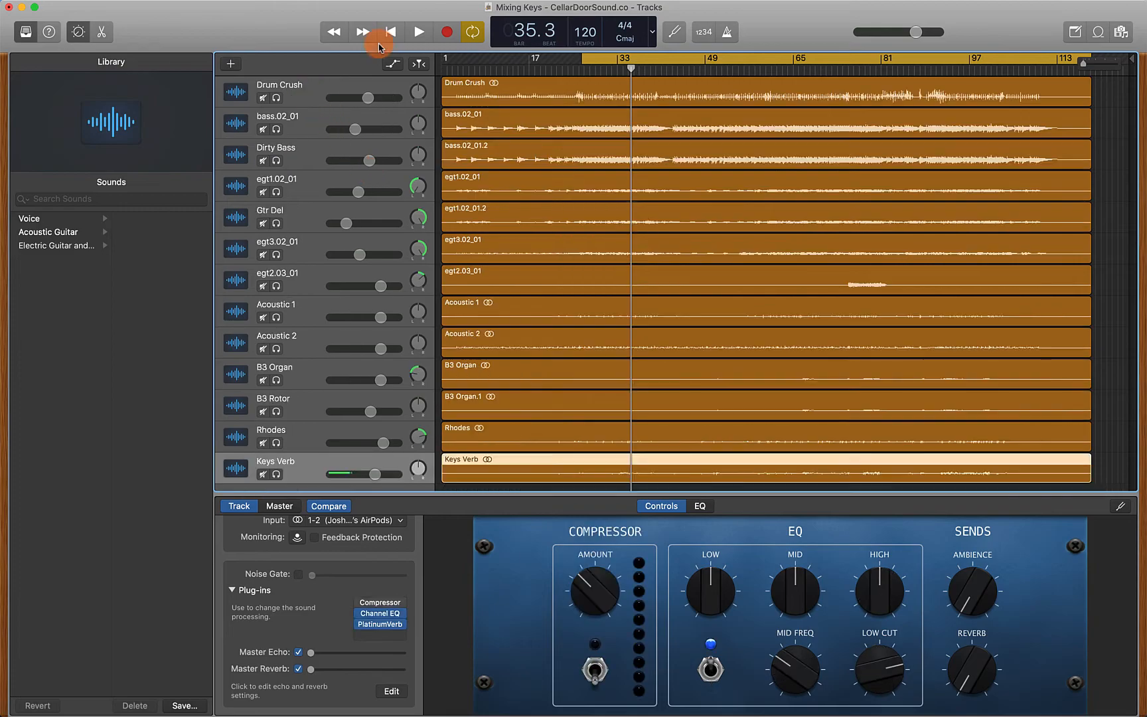
Play back the full mix again to judge the Keys Verb blend
scroll(546, 250, up, 8)
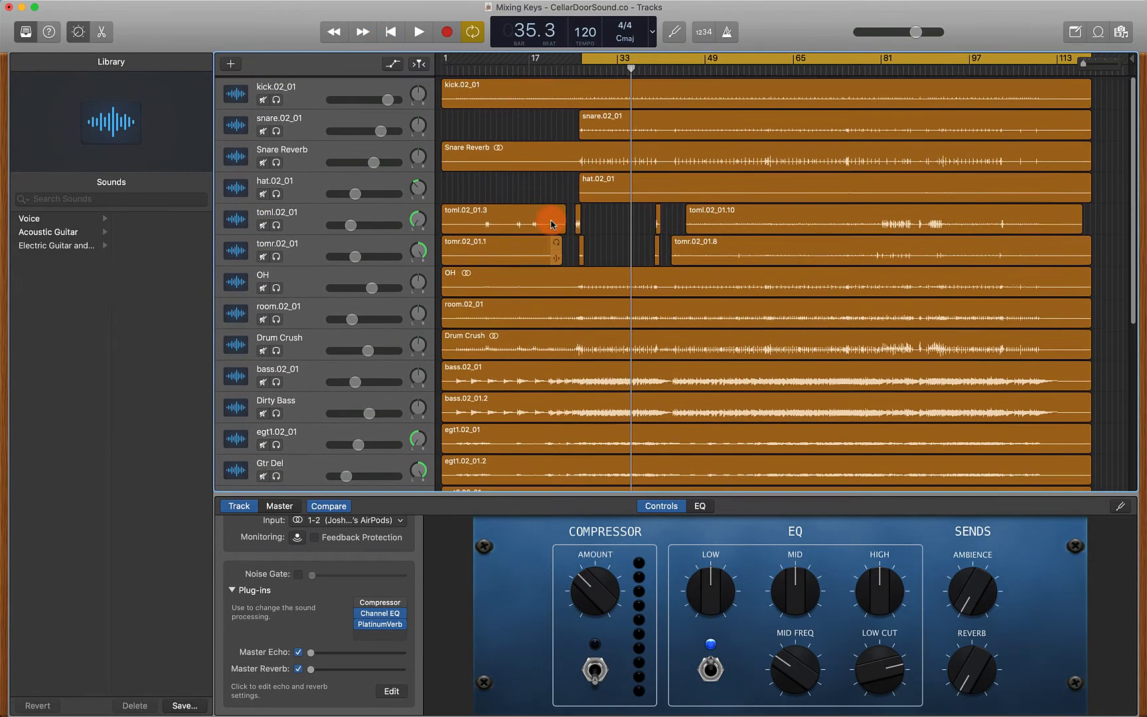
scroll(478, 324, down, 9)
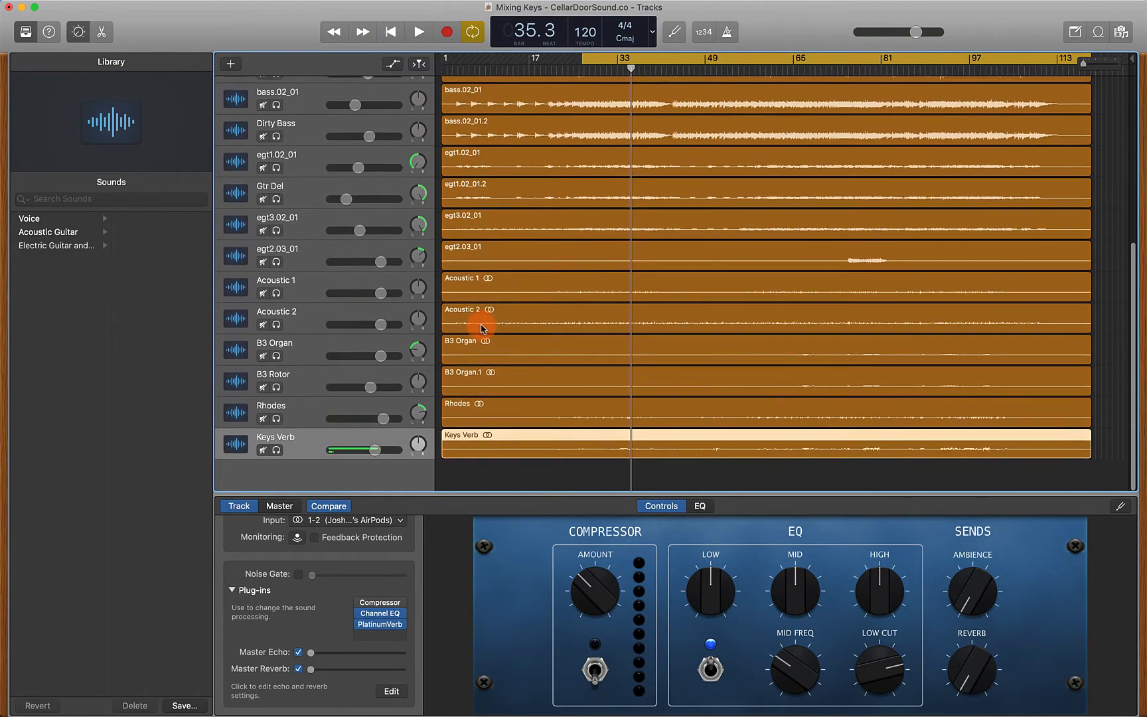
key(space)
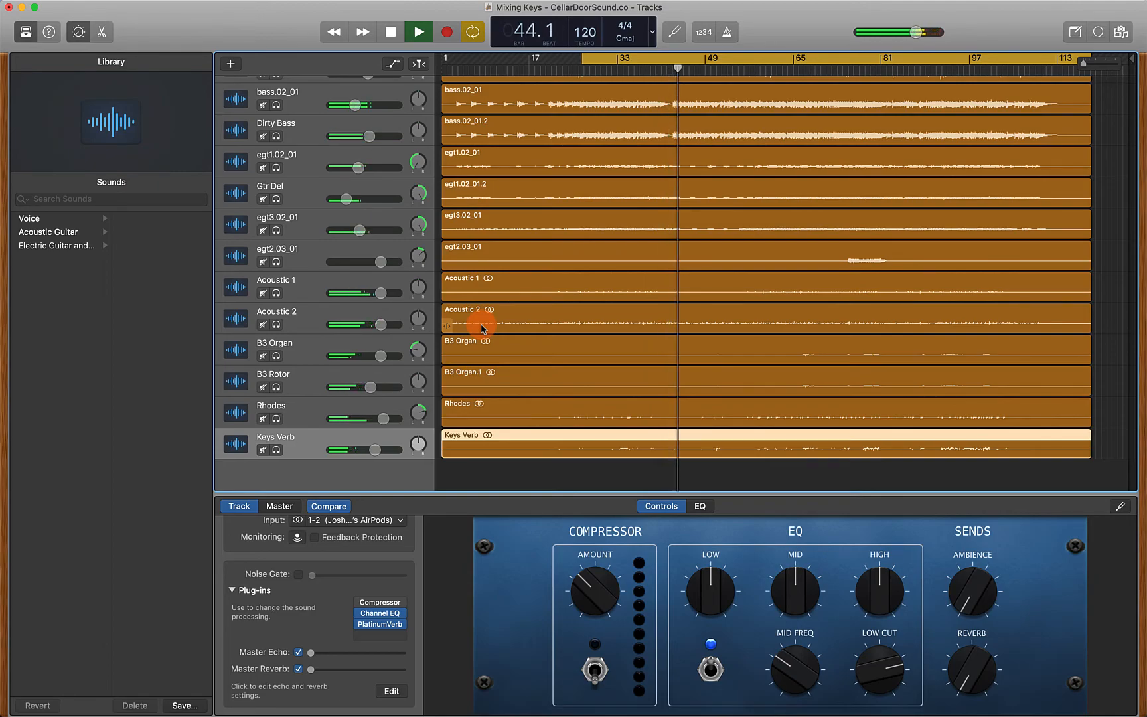
key(space)
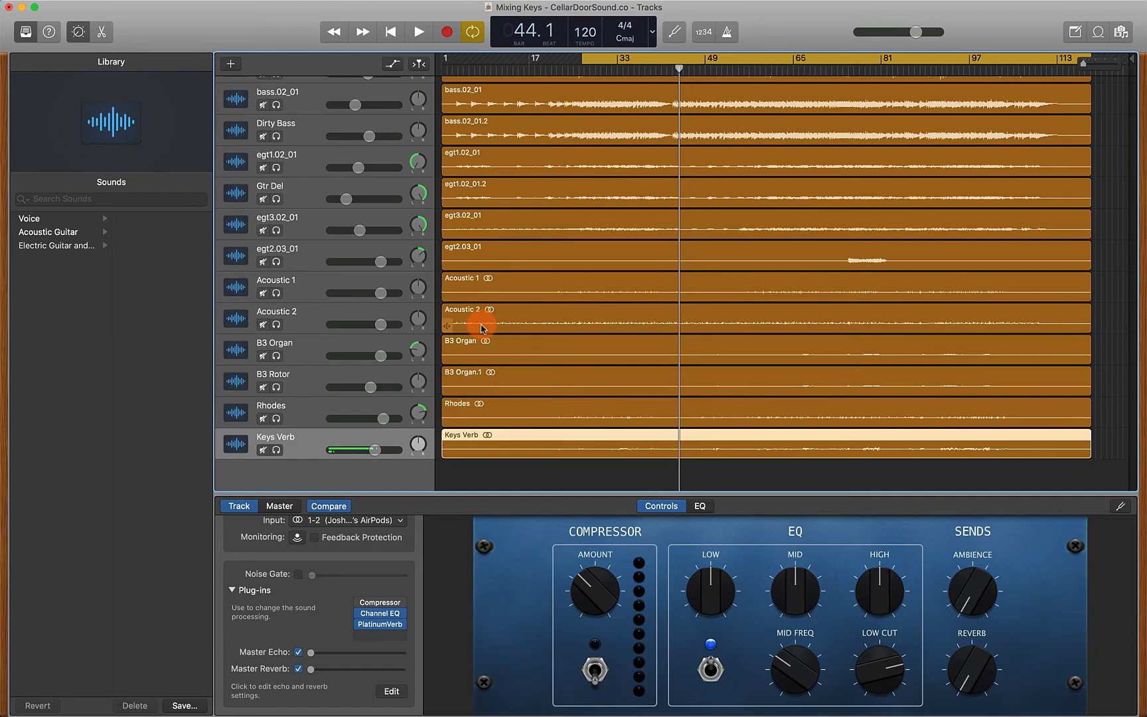
scroll(614, 225, up, 10)
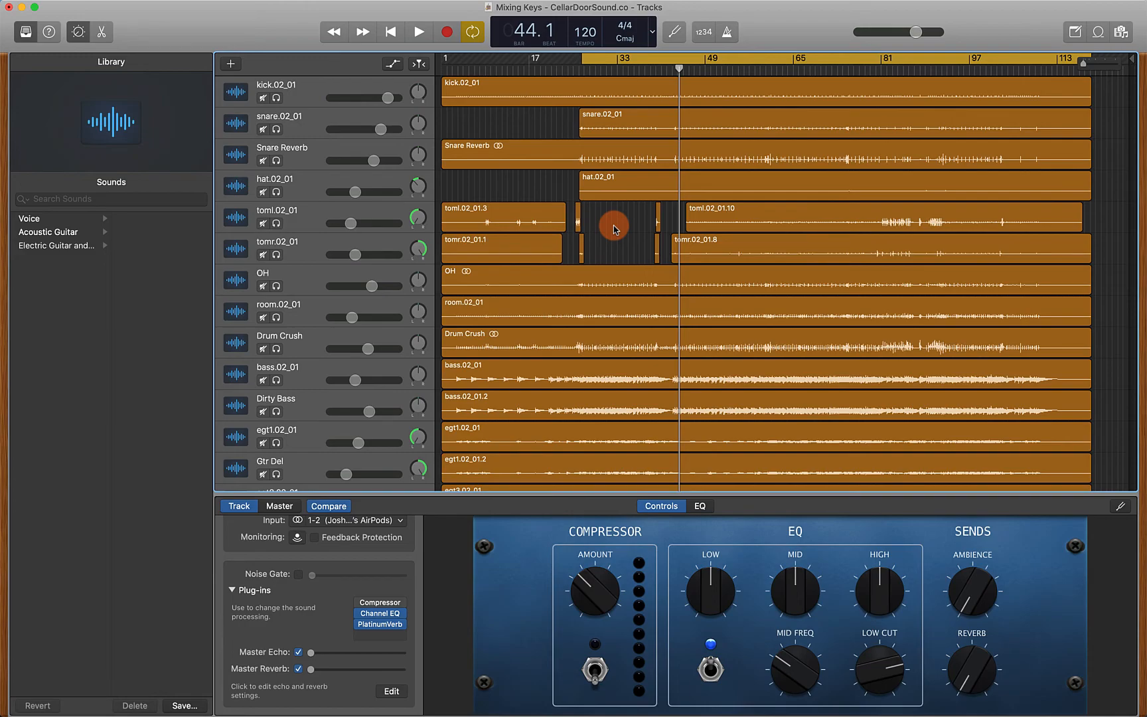
scroll(614, 229, down, 10)
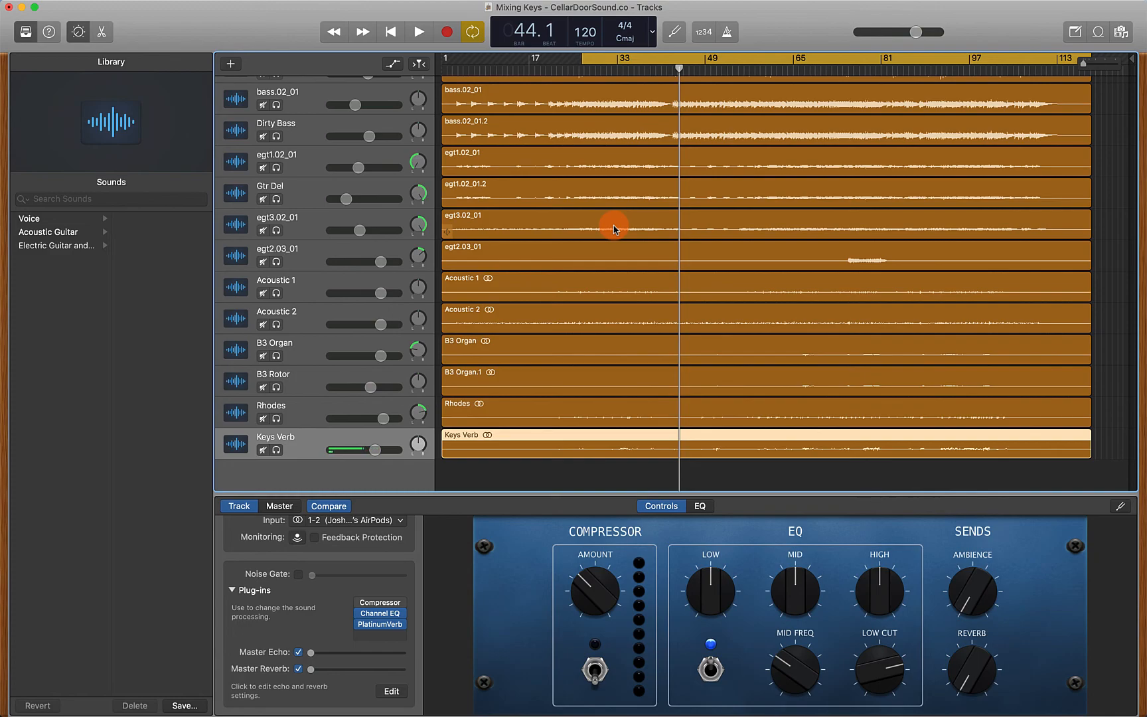
text(www.cellard)
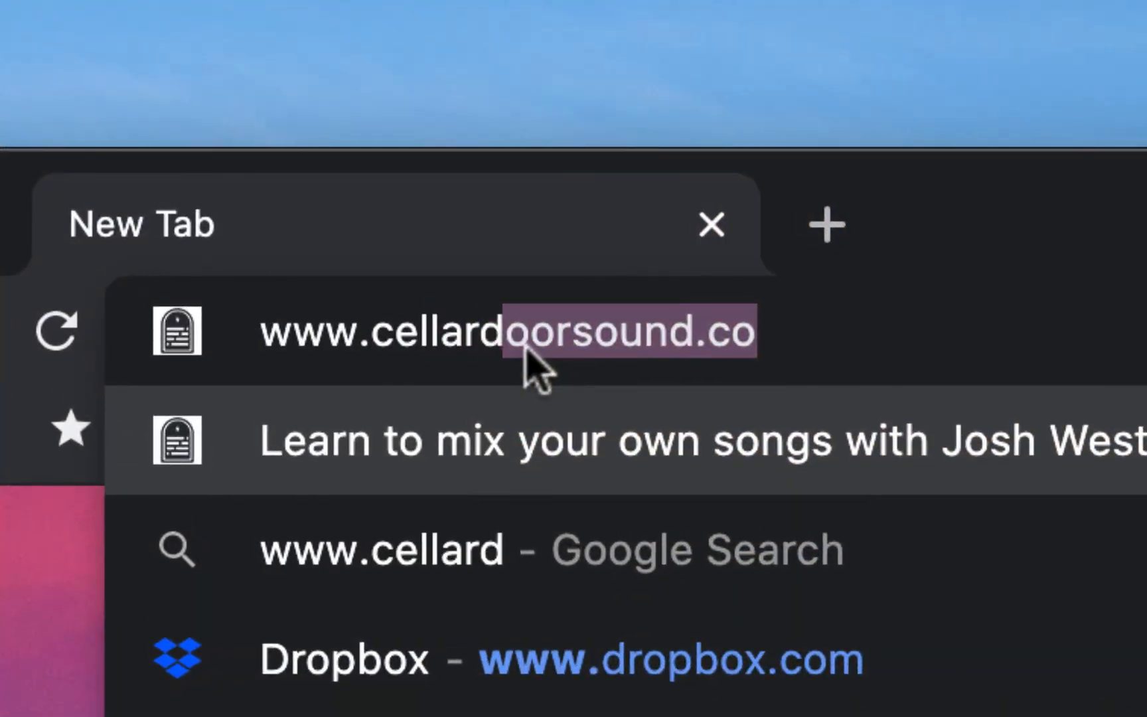
text(oorsound.co/fr)
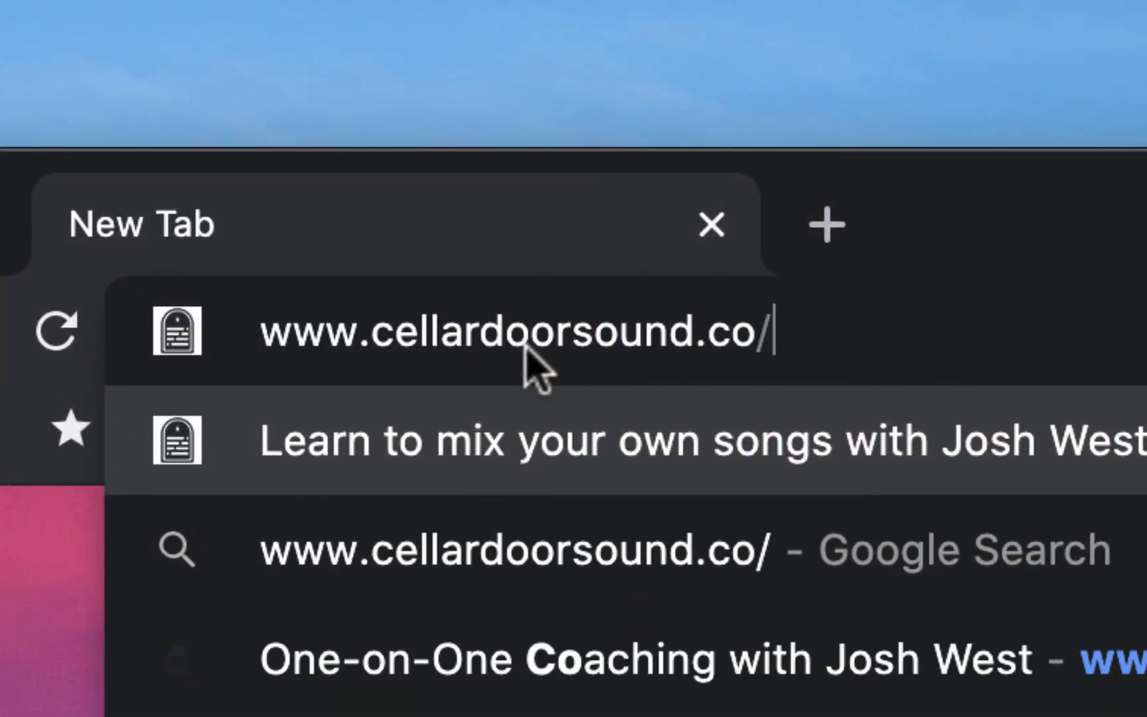
text(eepresets)
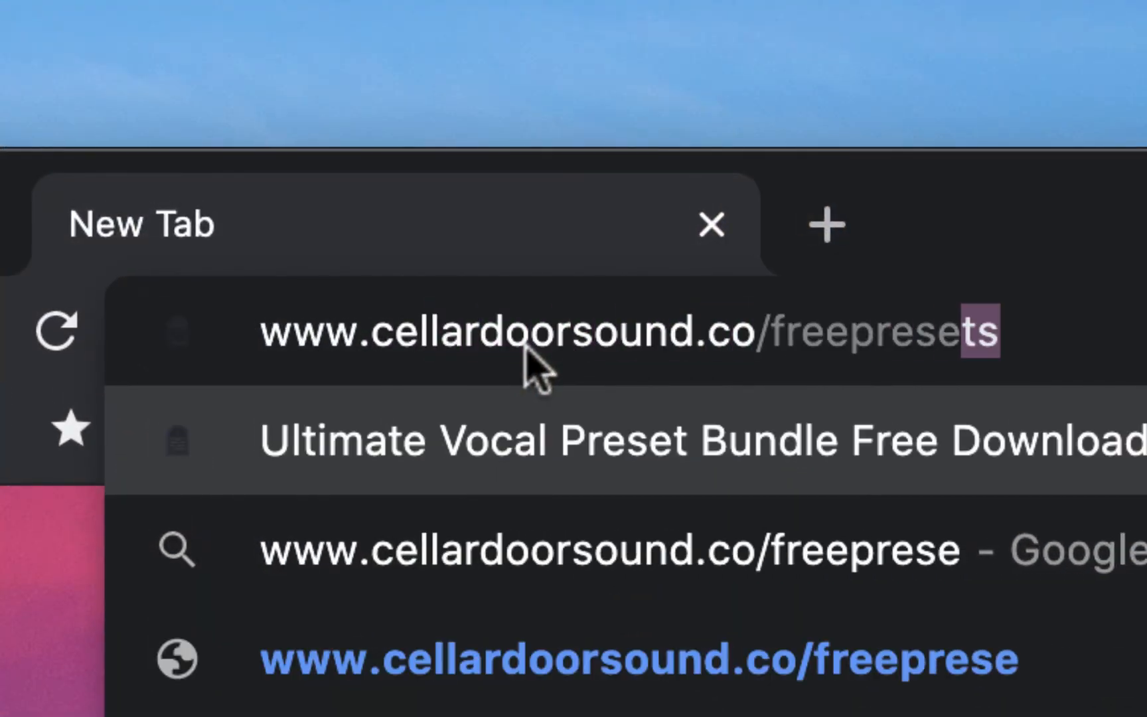
key(Return)
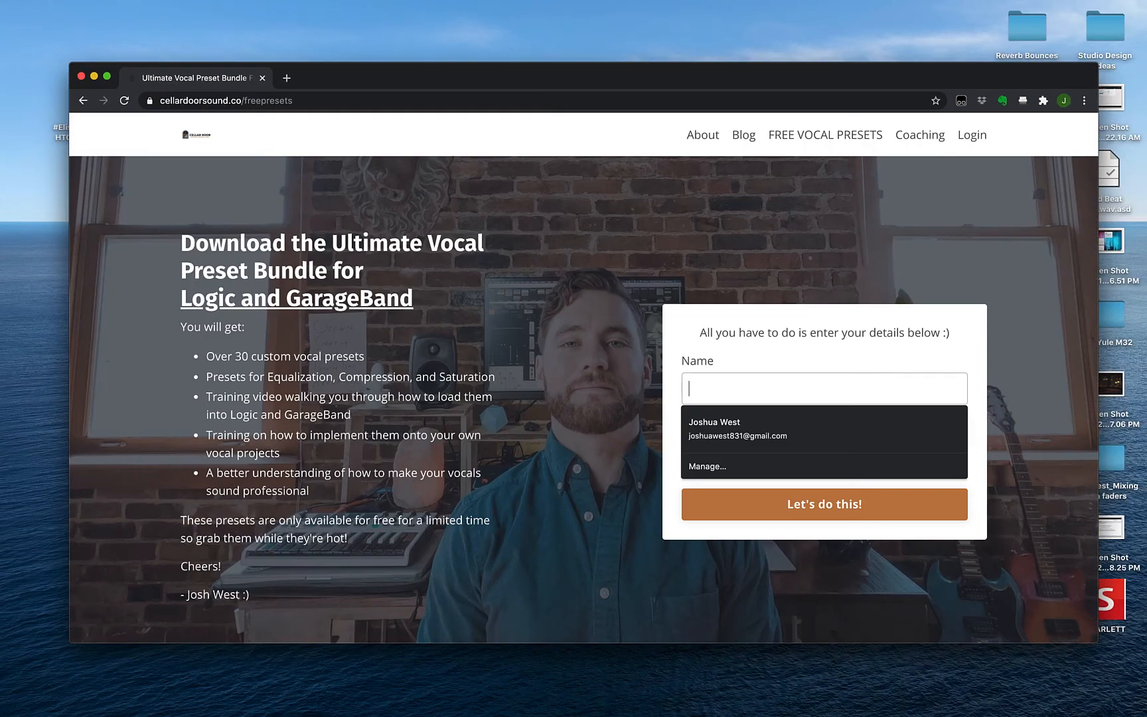
text(Josh Wes)
key(BackSpace)
key(BackSpace)
key(BackSpace)
key(BackSpace)
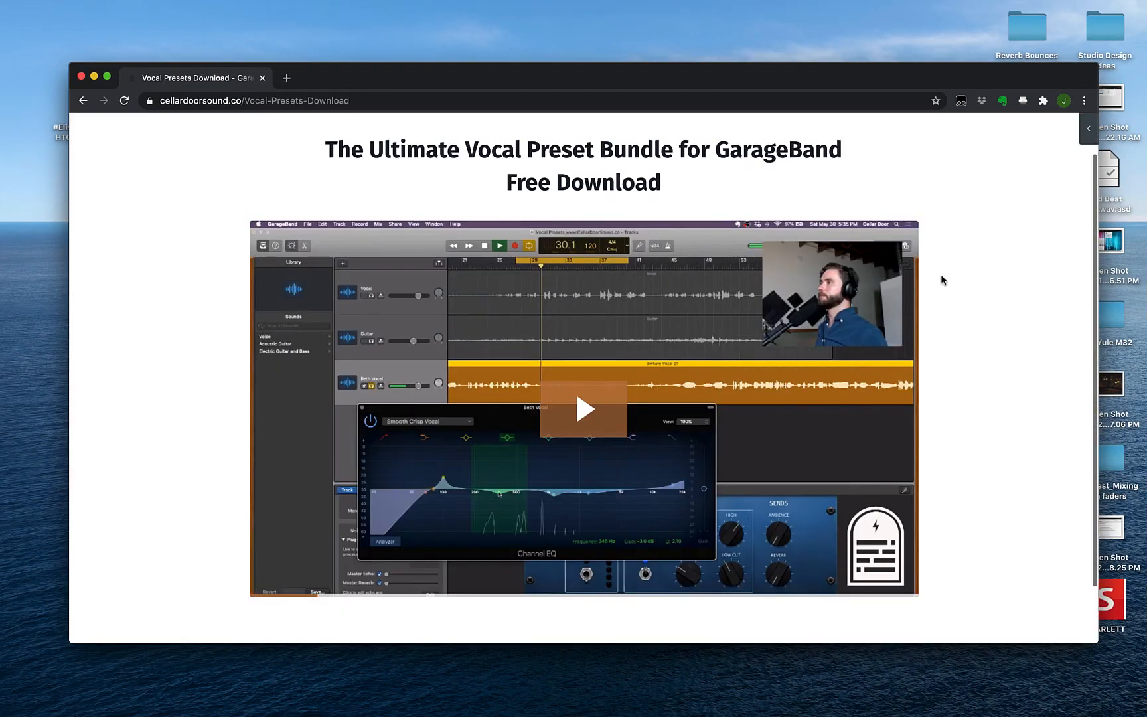
Play the vocal preset bundle video full screen and skip ahead in its timeline
click(585, 407)
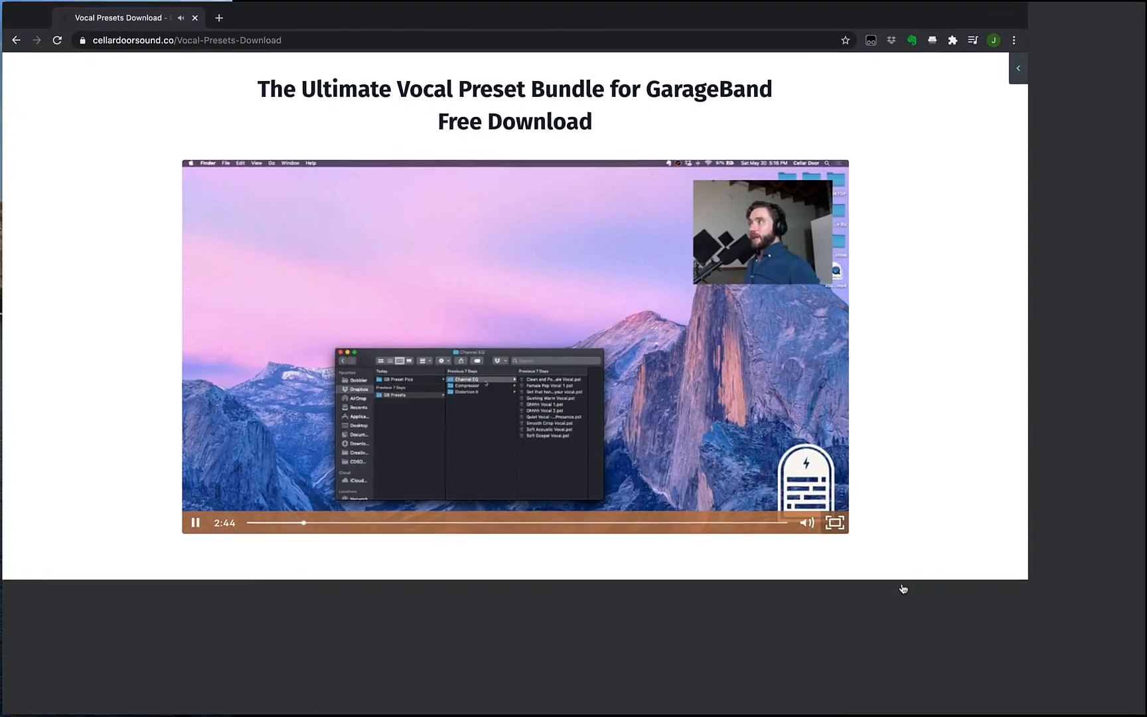
key(f)
click(322, 703)
click(460, 703)
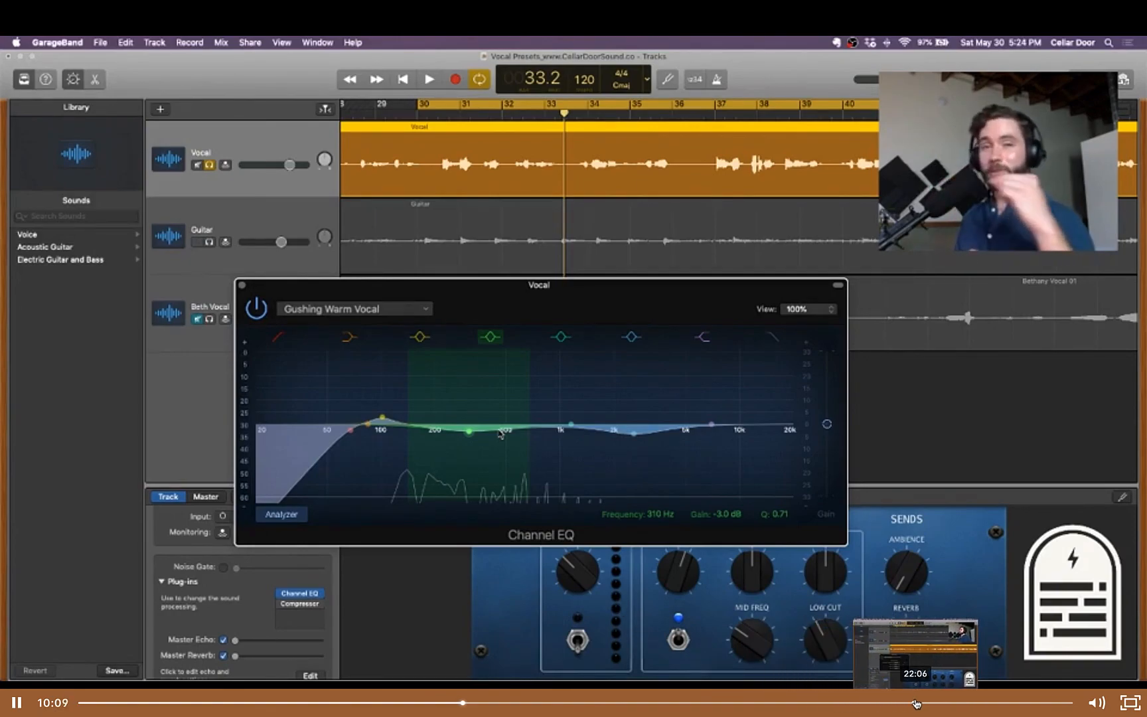
click(946, 703)
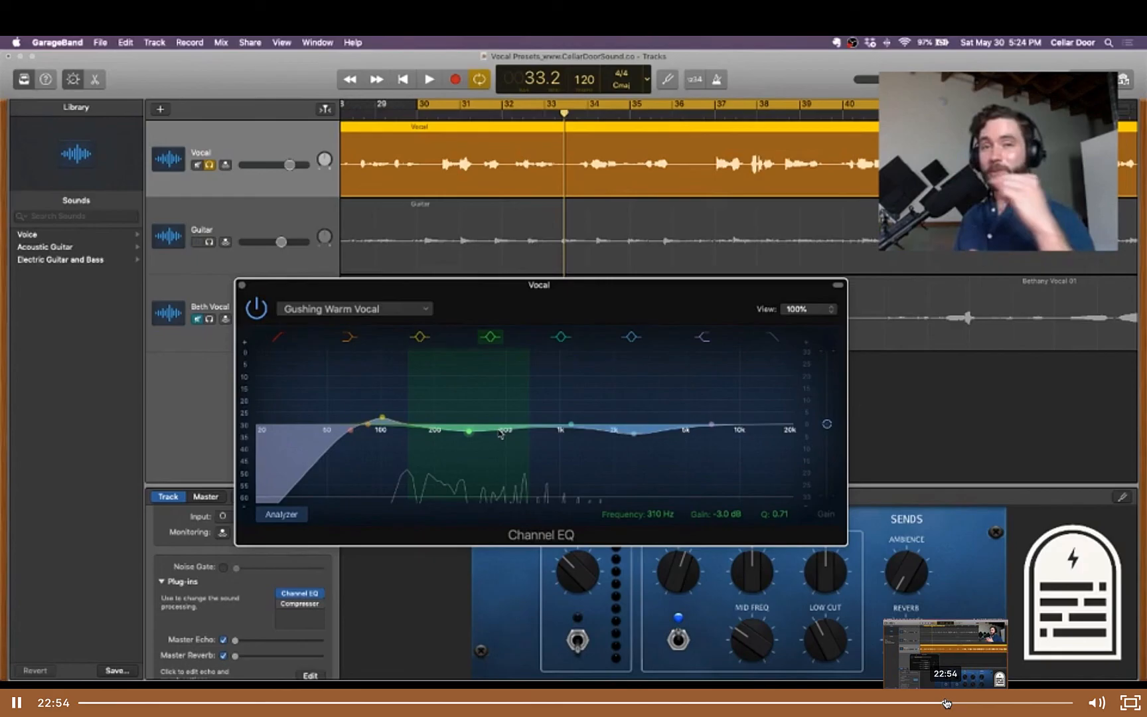